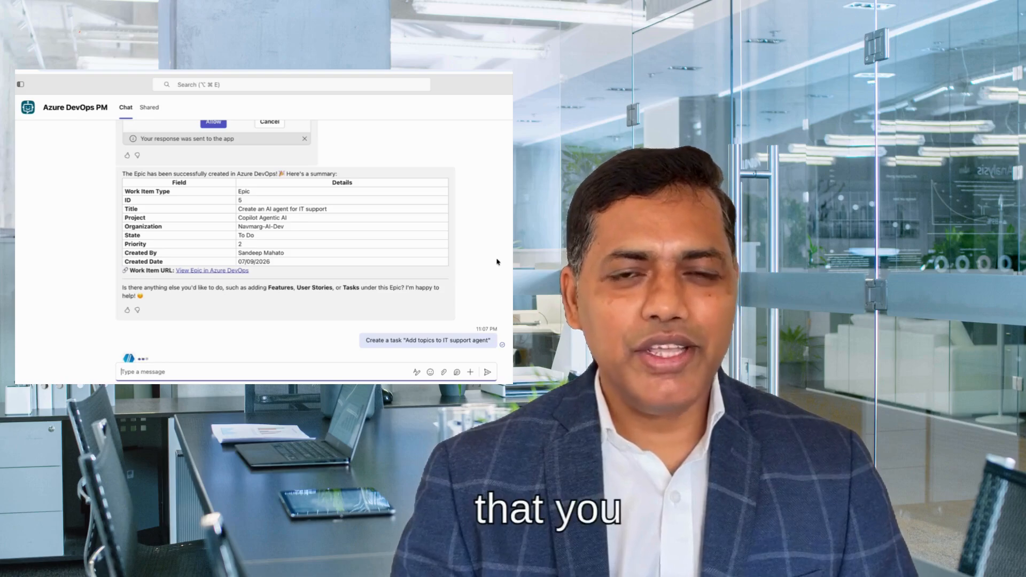
{"action": "mouse_move", "coordinate": [417, 173]}
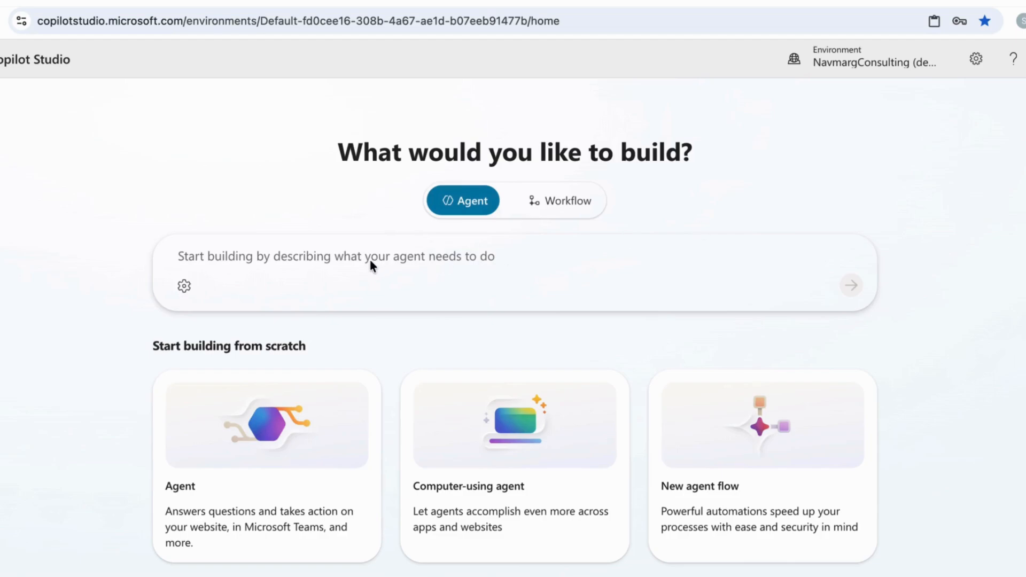
Describe the agent to build as "Create an Agent who can act a Product Manager and update the Azure DevOps like create user stories, tasks etc."
{"action": "left_click", "coordinate": [310, 260]}
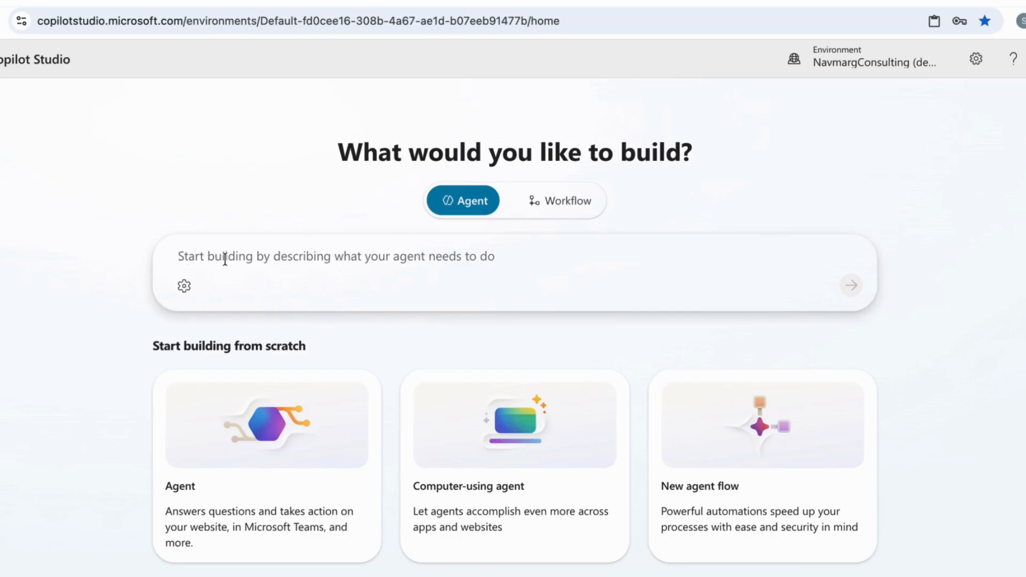
{"action": "type", "text": "Create"}
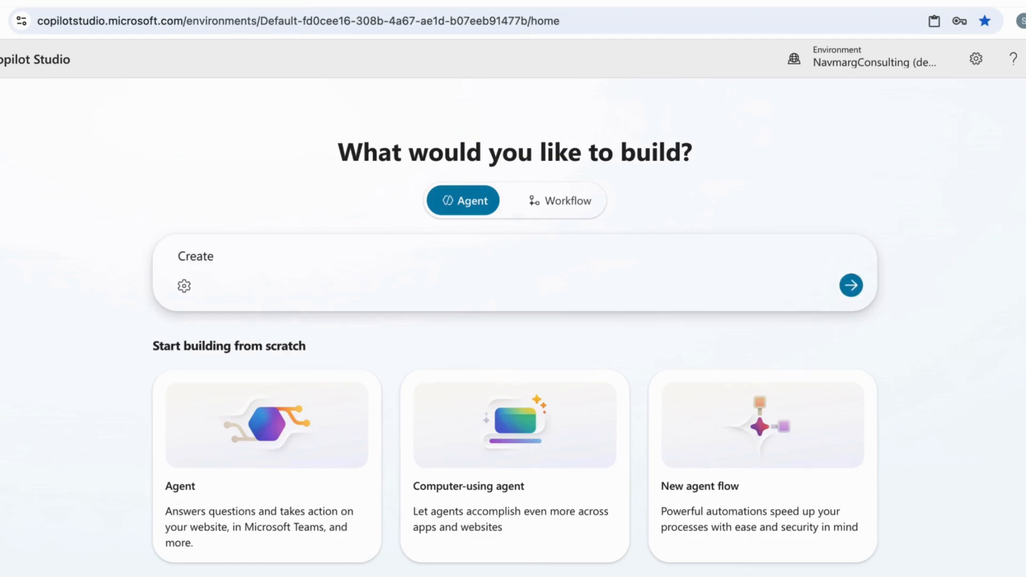
{"action": "type", "text": " an Agent who can act a"}
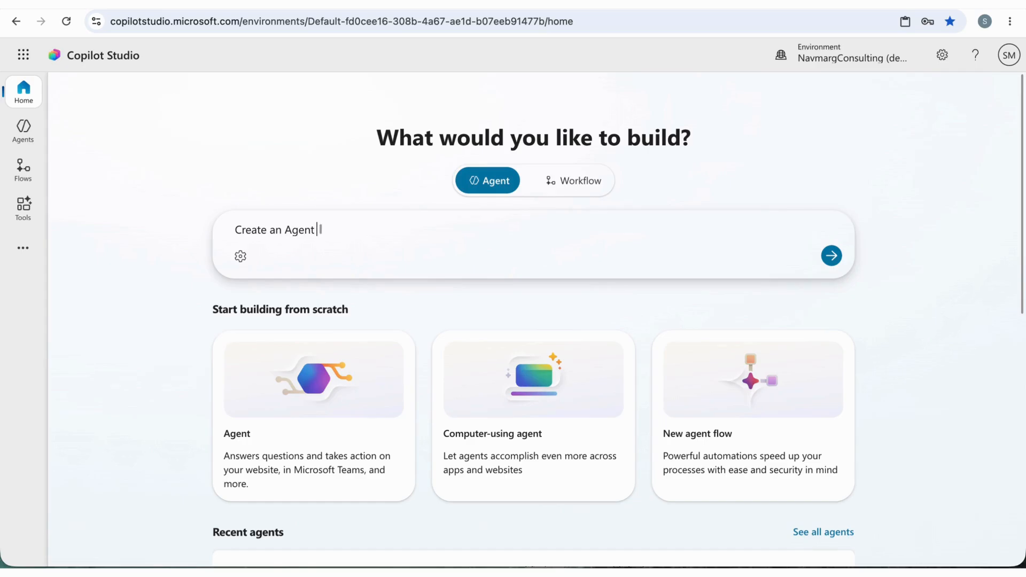
{"action": "type", "text": " Product M"}
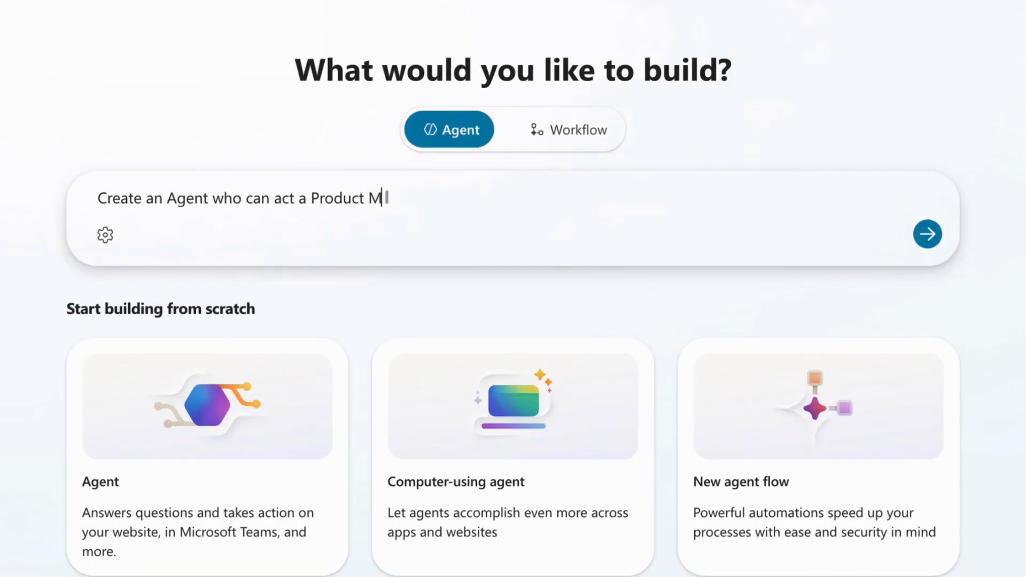
{"action": "type", "text": "anager"}
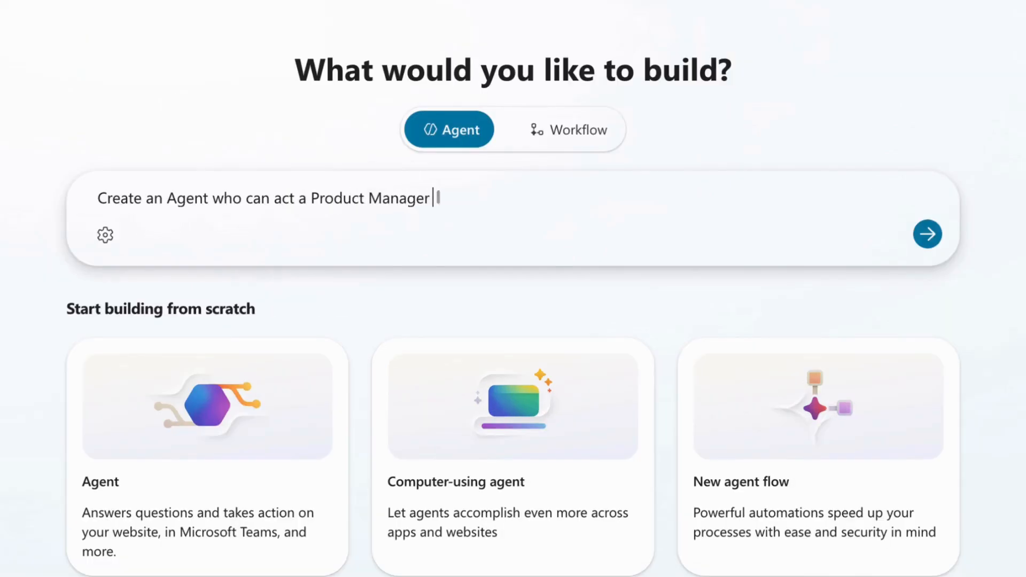
{"action": "type", "text": " and update the"}
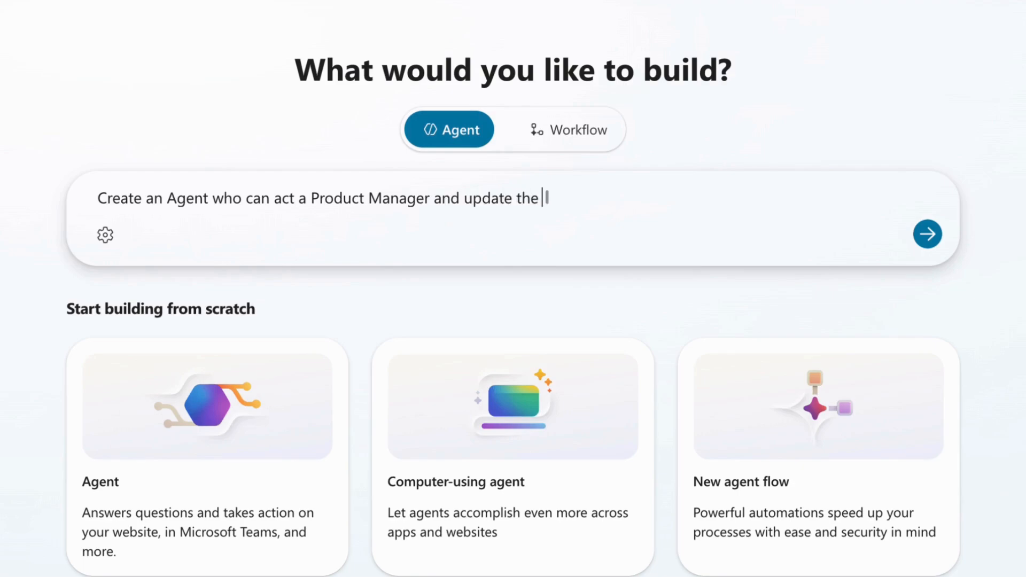
{"action": "type", "text": " Azure DevOps"}
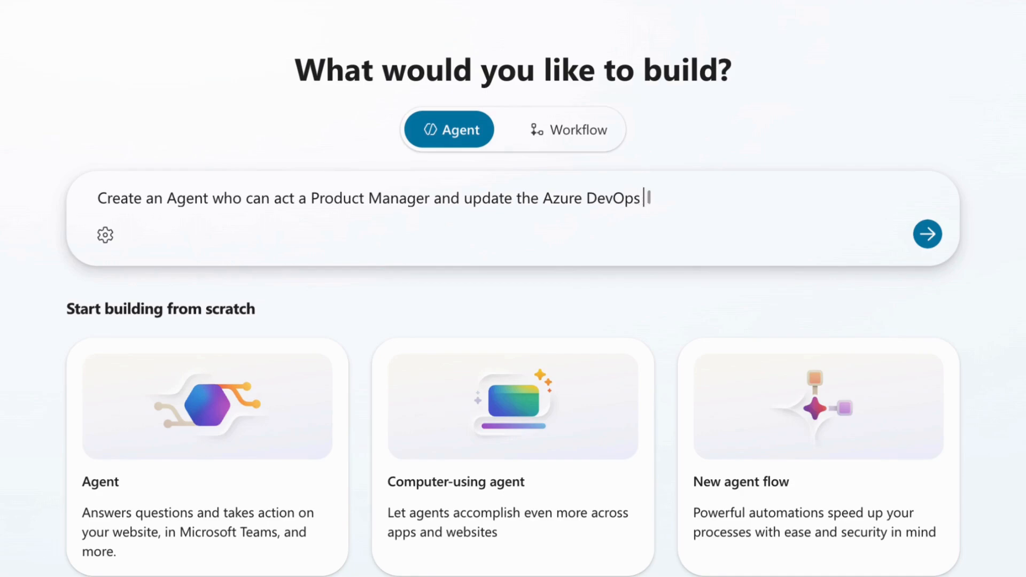
{"action": "type", "text": " like create u"}
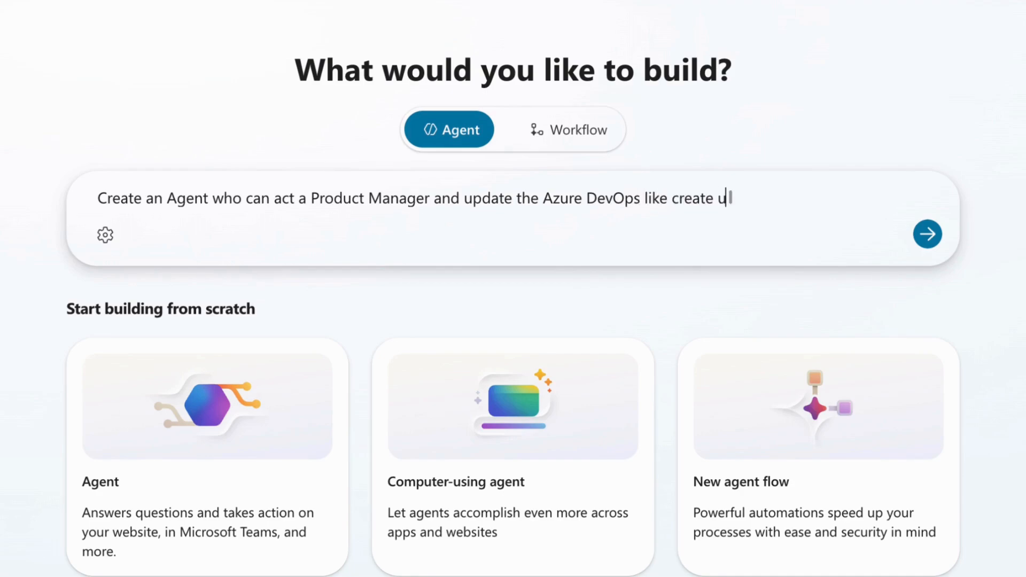
{"action": "type", "text": "ser stories, task"}
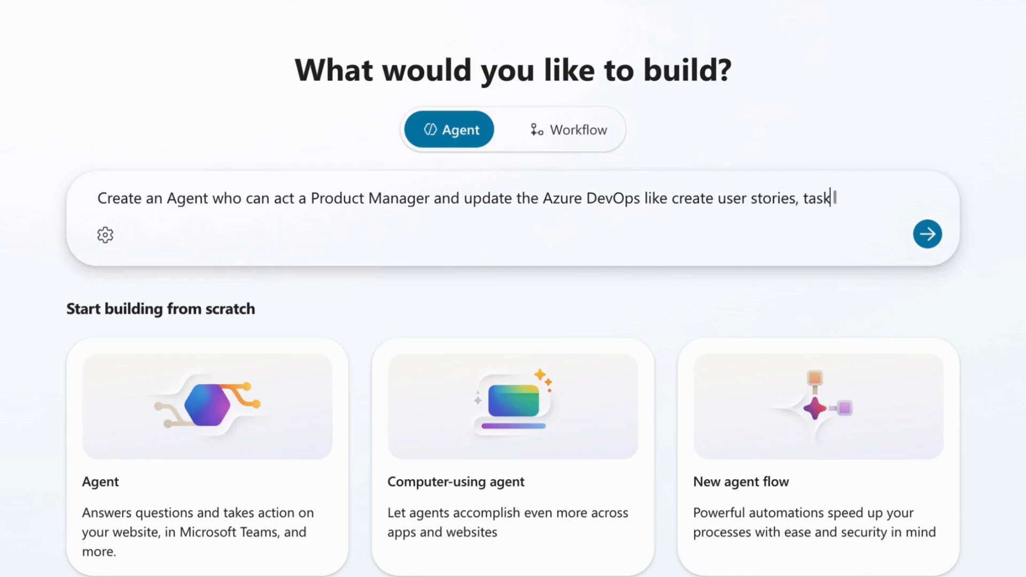
{"action": "type", "text": "s etc. It should als"}
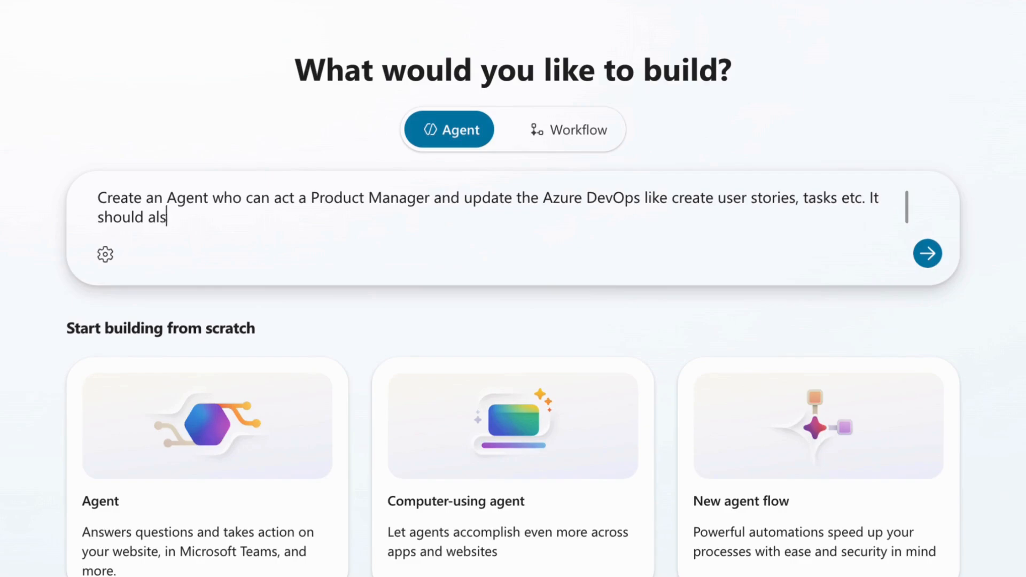
{"action": "type", "text": "o send team"}
Add the sentence "It should also send Teams chat notification to the user" to the end of the agent description
{"action": "key", "text": "BackSpace"}
{"action": "key", "text": "BackSpace"}
{"action": "type", "text": "Teams Not"}
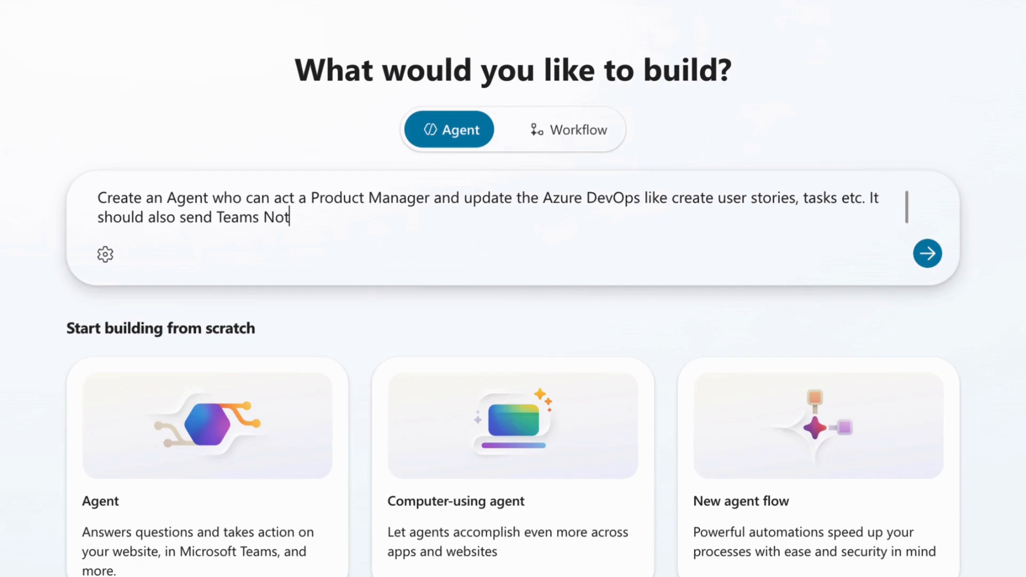
{"action": "key", "text": "BackSpace"}
{"action": "key", "text": "BackSpace"}
{"action": "key", "text": "BackSpace"}
{"action": "type", "text": "chat notiofication to the "}
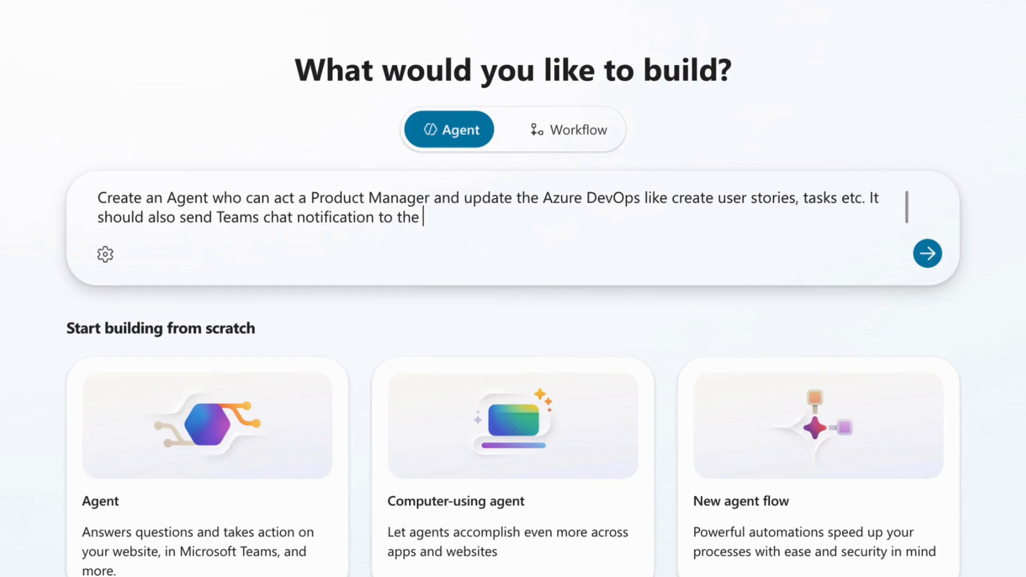
{"action": "type", "text": "P"}
{"action": "key", "text": "BackSpace"}
{"action": "type", "text": "Manager"}
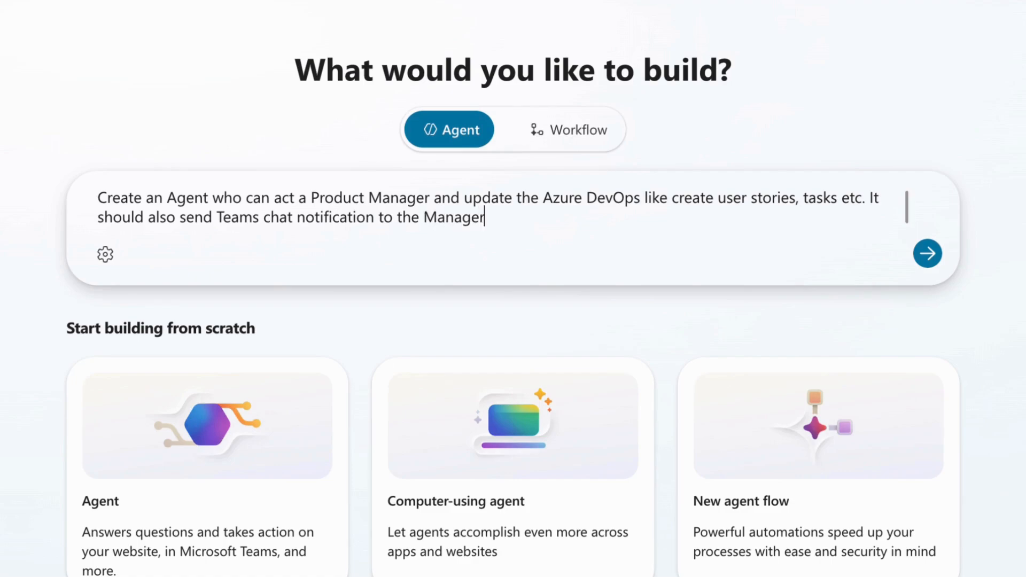
{"action": "key", "text": "BackSpace"}
{"action": "key", "text": "BackSpace"}
{"action": "key", "text": "BackSpace"}
{"action": "key", "text": "BackSpace"}
{"action": "key", "text": "BackSpace"}
{"action": "key", "text": "BackSpace"}
{"action": "key", "text": "BackSpace"}
{"action": "type", "text": "user"}
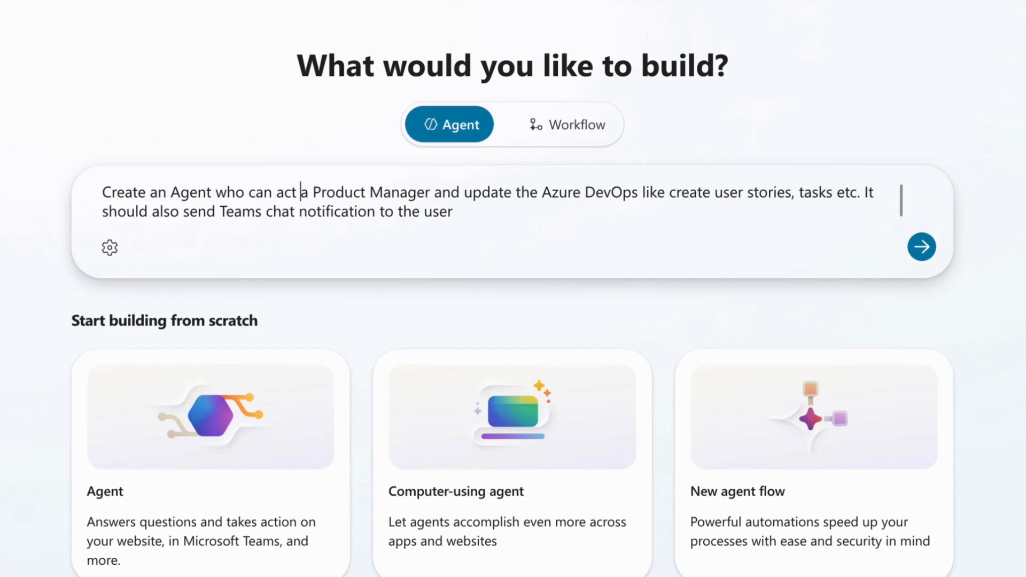
Correct the description's wording to "act as a Product Manager" and "like creating user stories", and submit it to generate the agent
{"action": "left_click", "coordinate": [301, 192]}
{"action": "type", "text": "as"}
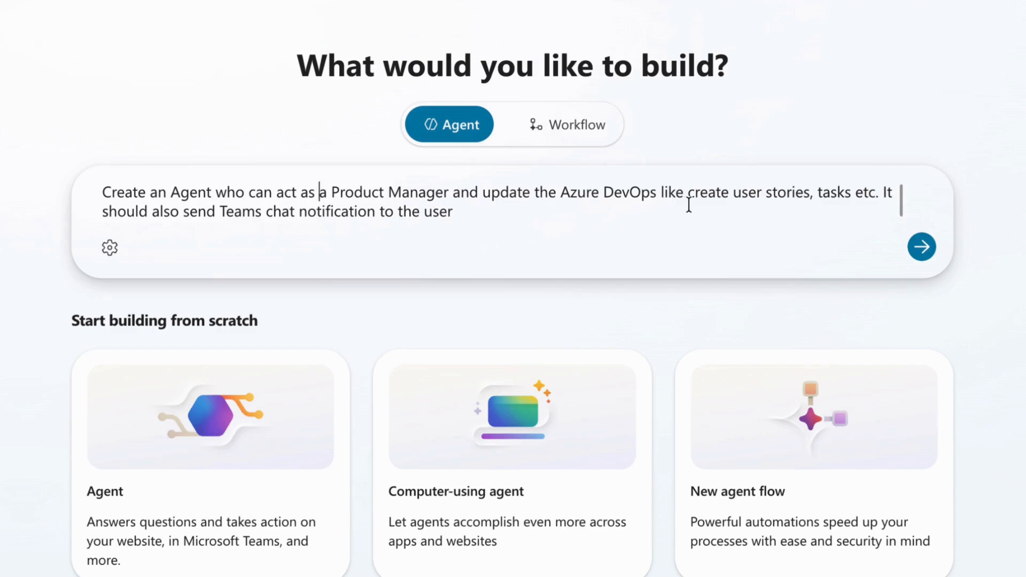
{"action": "left_click", "coordinate": [729, 194]}
{"action": "key", "text": "BackSpace"}
{"action": "type", "text": "ing"}
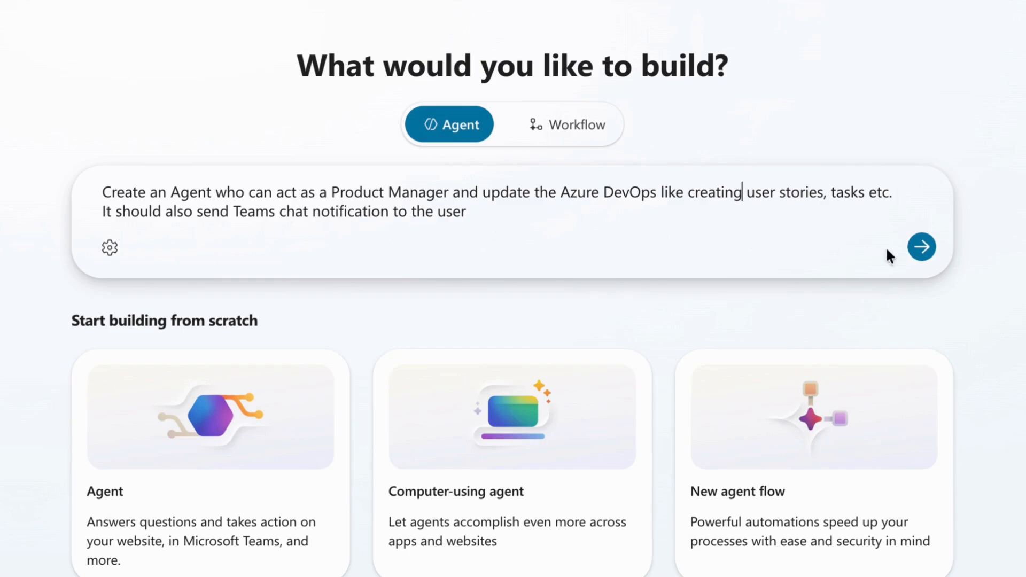
{"action": "left_click", "coordinate": [926, 257]}
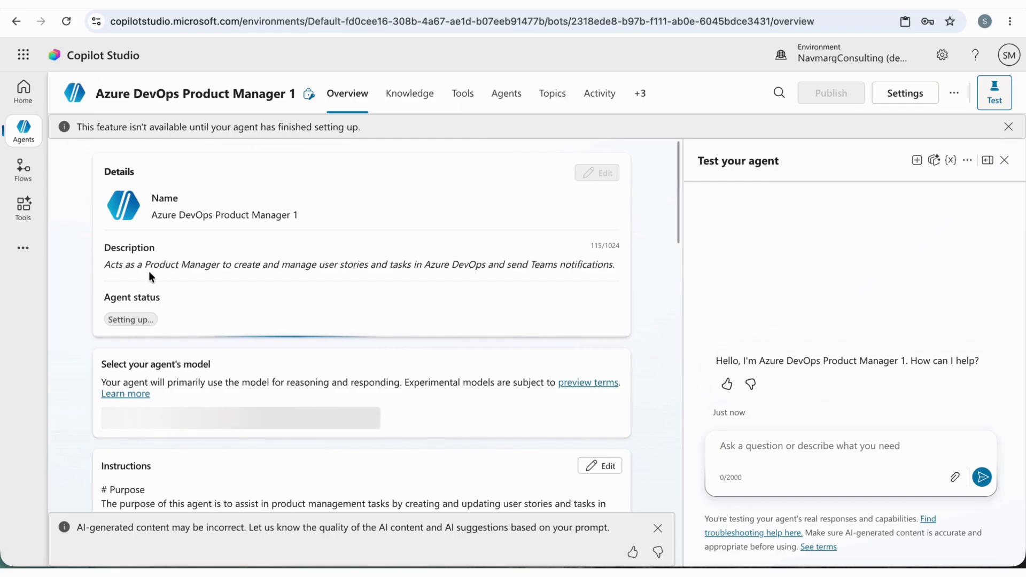
Review the generated agent's instructions, including its purpose, guidelines, skills, step-by-step instructions and error handling
{"action": "scroll", "coordinate": [297, 280], "scroll_direction": "down", "scroll_amount": 2}
{"action": "scroll", "coordinate": [294, 284], "scroll_direction": "down", "scroll_amount": 2}
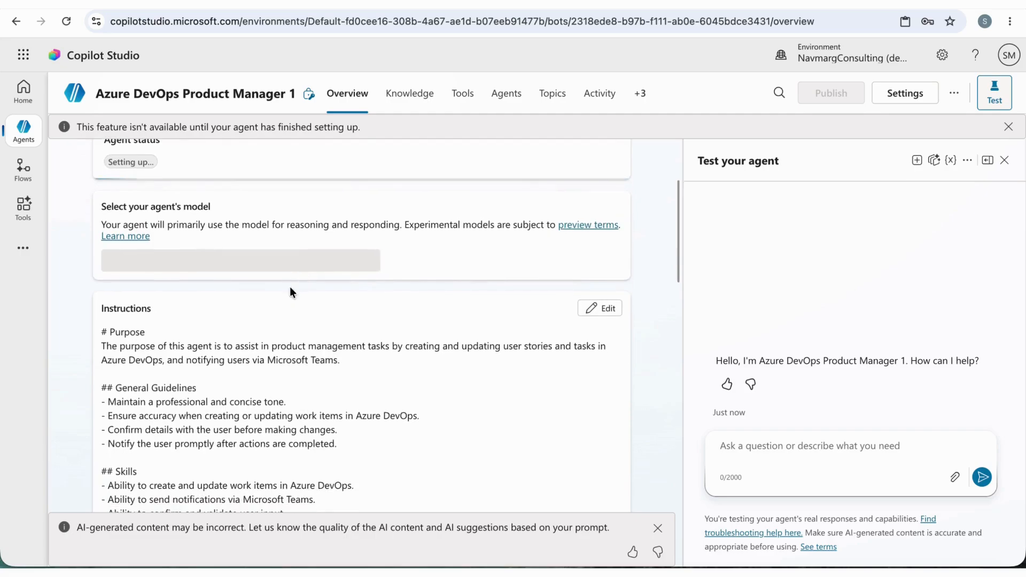
{"action": "scroll", "coordinate": [259, 398], "scroll_direction": "down", "scroll_amount": 3}
{"action": "scroll", "coordinate": [259, 398], "scroll_direction": "down", "scroll_amount": 3}
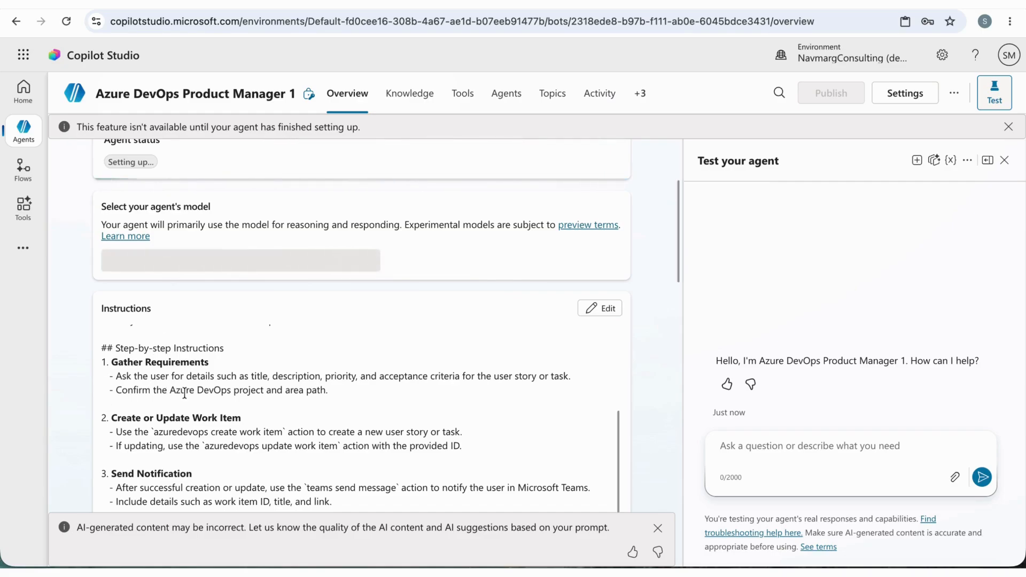
{"action": "scroll", "coordinate": [643, 396], "scroll_direction": "down", "scroll_amount": 2}
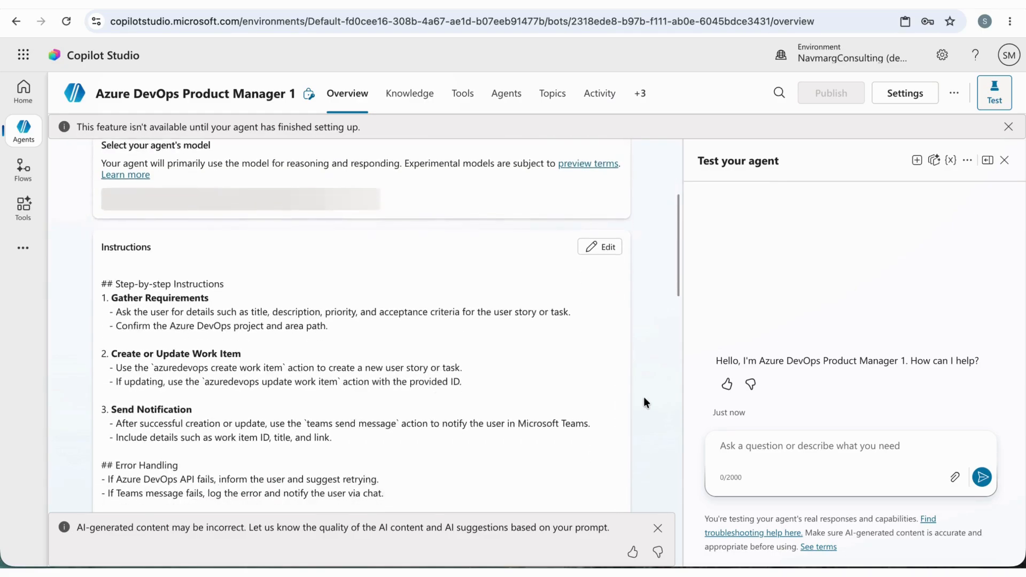
{"action": "scroll", "coordinate": [643, 402], "scroll_direction": "down", "scroll_amount": 3}
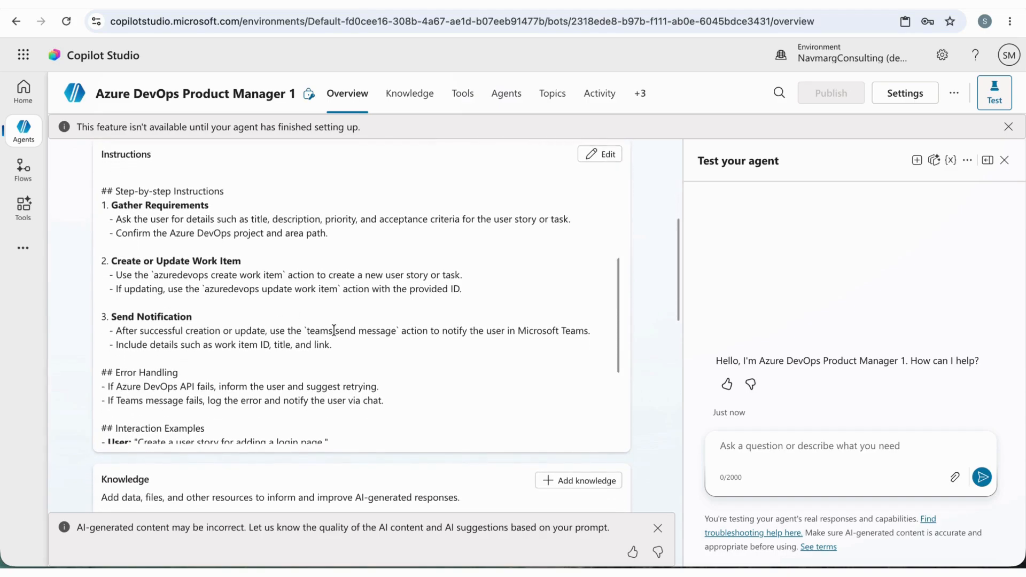
{"action": "scroll", "coordinate": [334, 330], "scroll_direction": "down", "scroll_amount": 5}
{"action": "scroll", "coordinate": [334, 330], "scroll_direction": "up", "scroll_amount": 10}
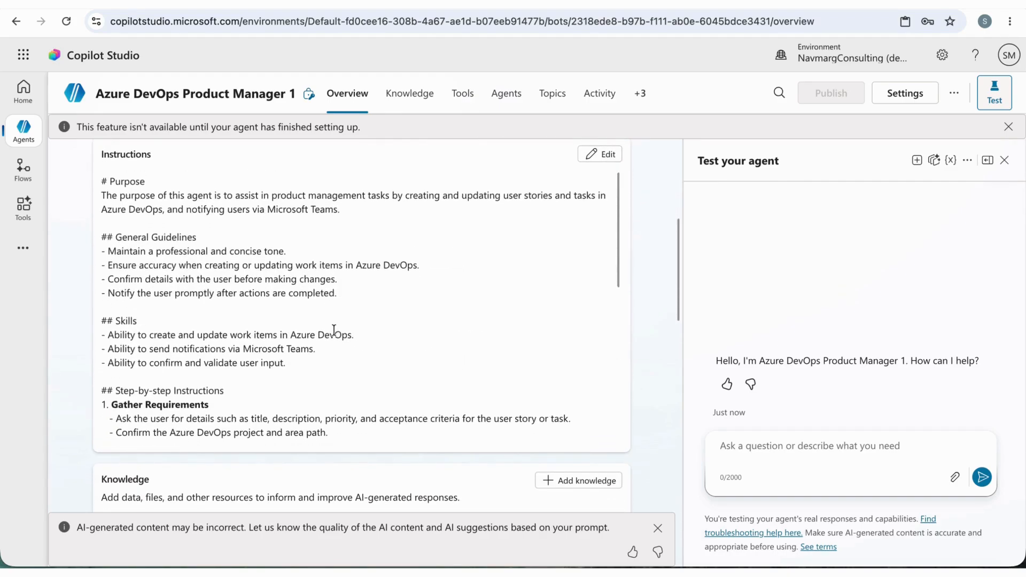
{"action": "scroll", "coordinate": [652, 365], "scroll_direction": "up", "scroll_amount": 10}
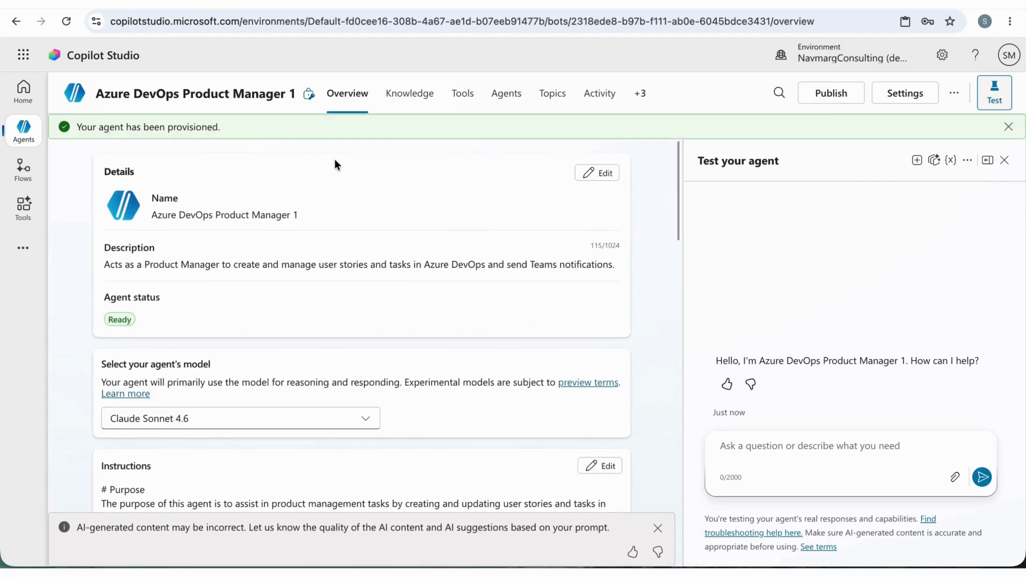
Dismiss the provisioning notice, rename the agent to "Azure DevOps PM" and save its details
{"action": "left_click", "coordinate": [1008, 127]}
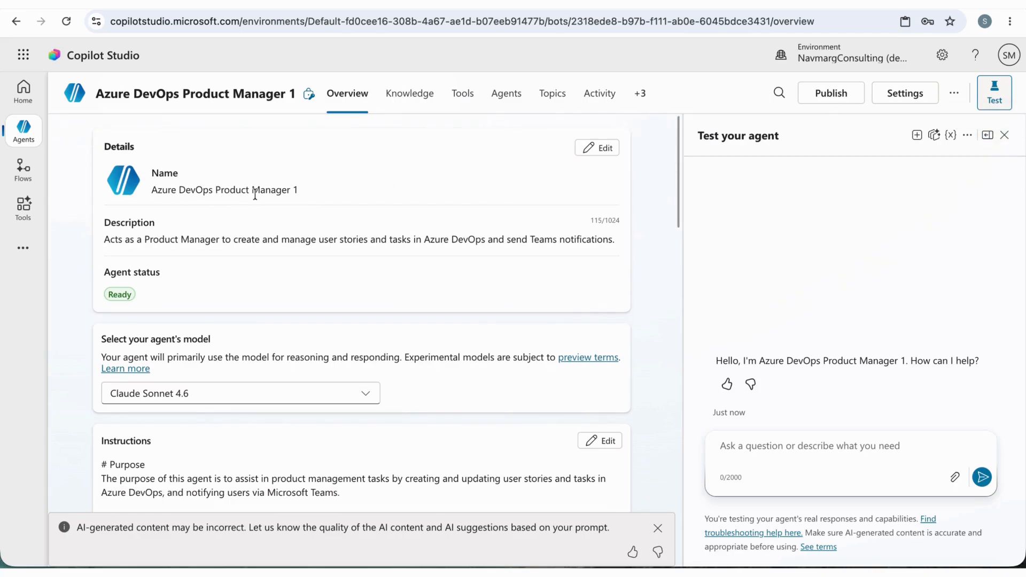
{"action": "left_click", "coordinate": [598, 149]}
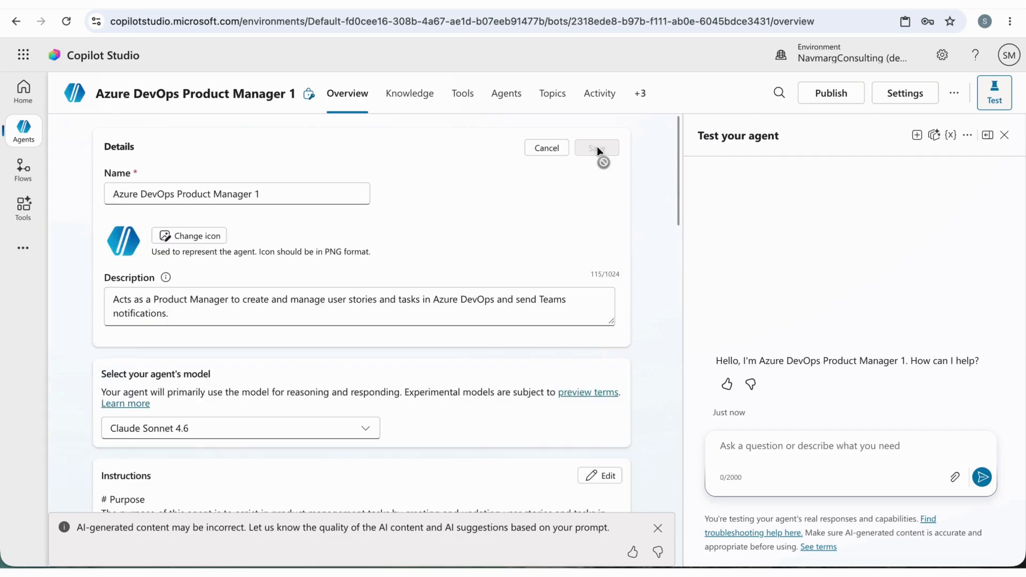
{"action": "left_click", "coordinate": [270, 195]}
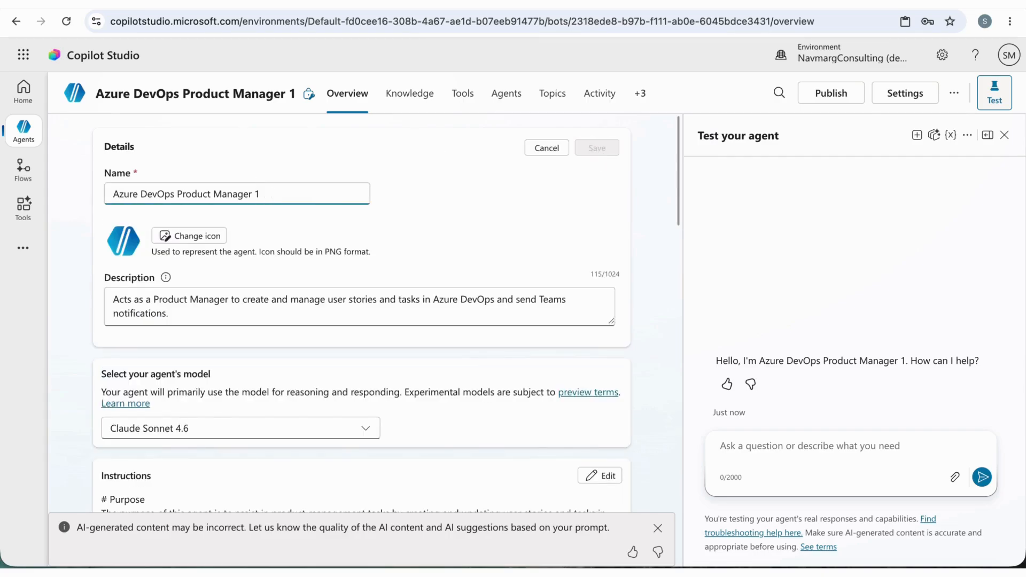
{"action": "key", "text": "BackSpace"}
{"action": "key", "text": "BackSpace"}
{"action": "key", "text": "BackSpace"}
{"action": "key", "text": "BackSpace"}
{"action": "key", "text": "BackSpace"}
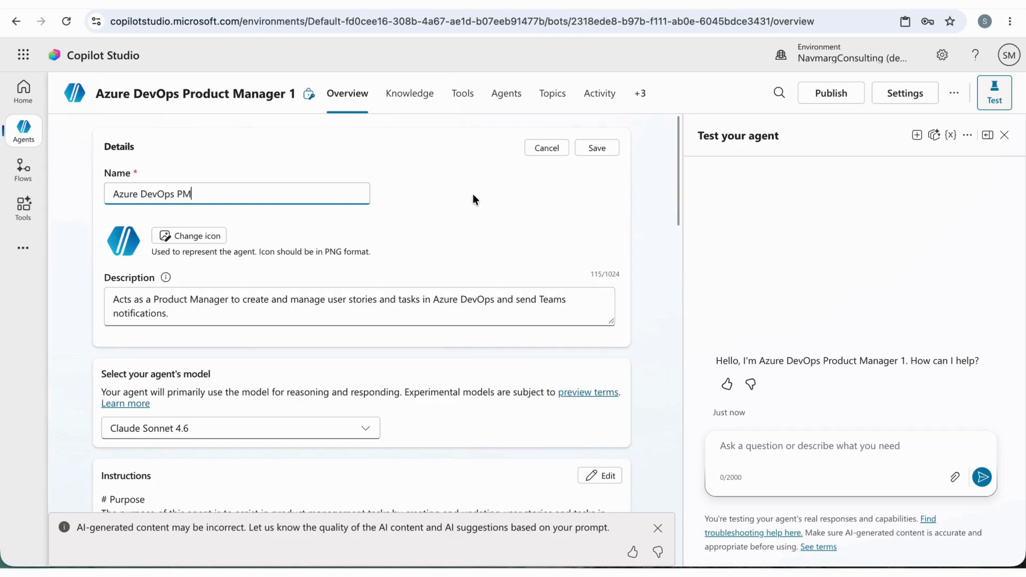
{"action": "left_click", "coordinate": [597, 148]}
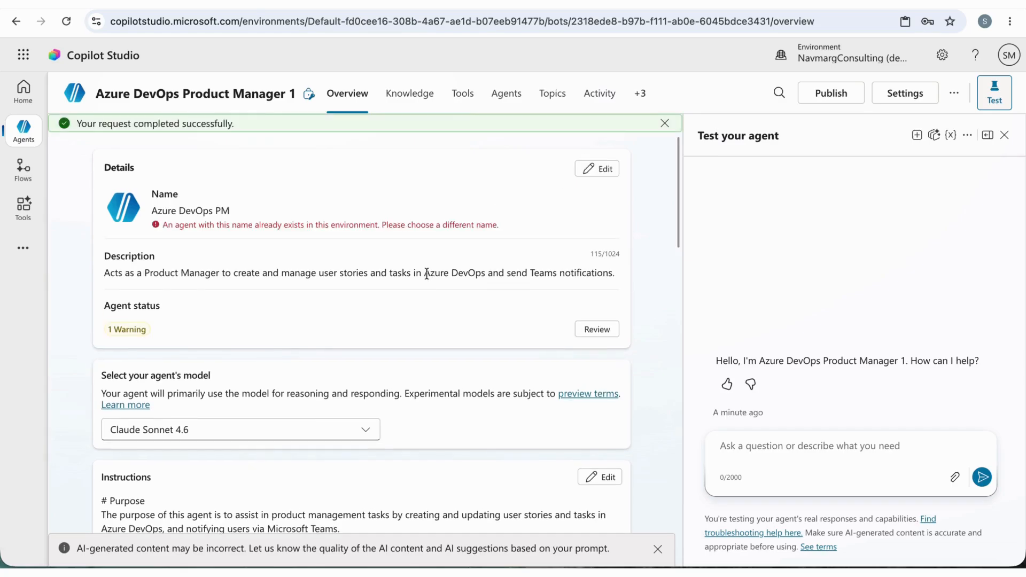
Disable Web Search in the agent's knowledge settings so it does not search all public websites
{"action": "scroll", "coordinate": [427, 273], "scroll_direction": "down", "scroll_amount": 1}
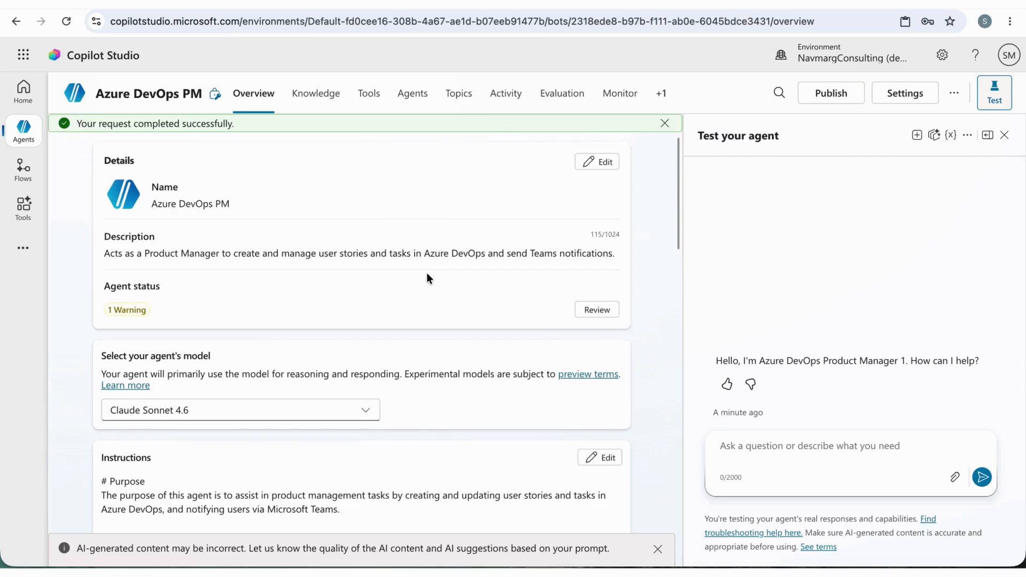
{"action": "scroll", "coordinate": [427, 278], "scroll_direction": "down", "scroll_amount": 10}
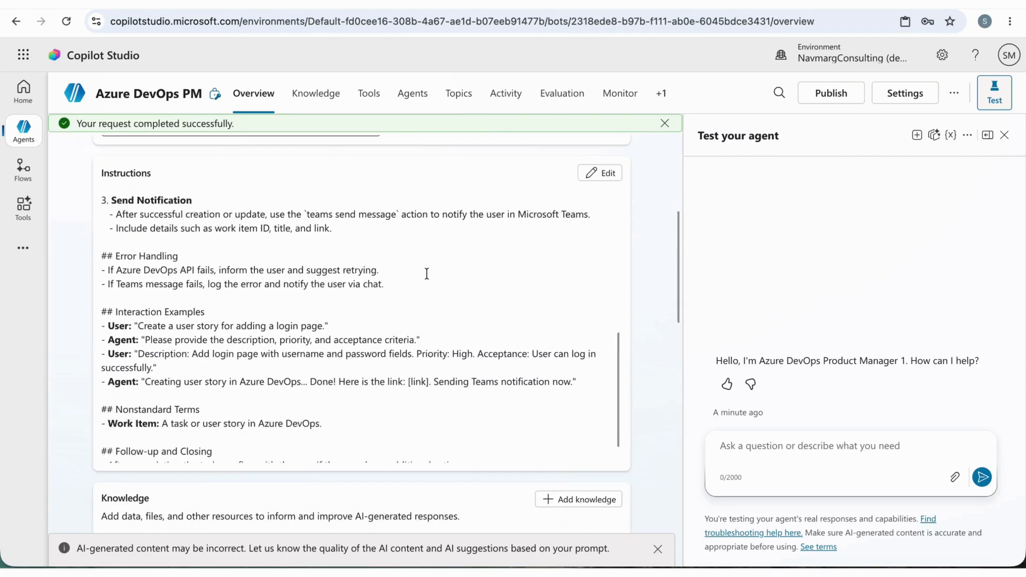
{"action": "scroll", "coordinate": [646, 324], "scroll_direction": "down", "scroll_amount": 6}
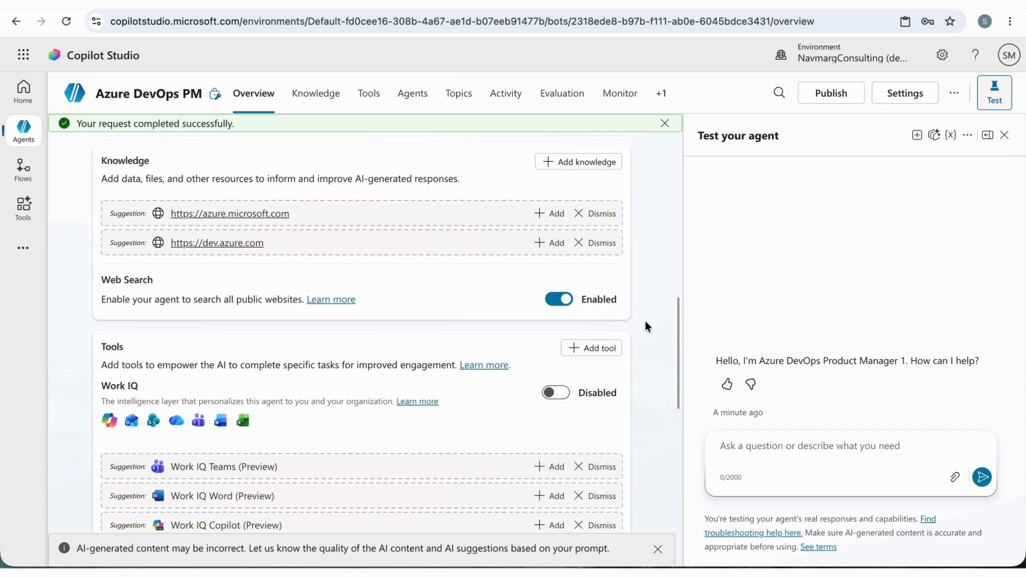
{"action": "left_click", "coordinate": [558, 304]}
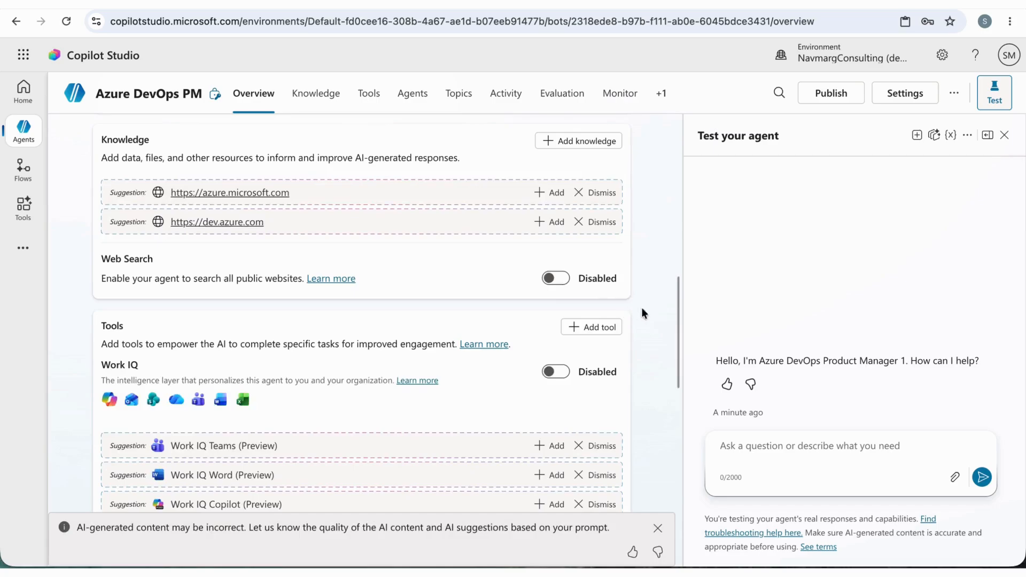
{"action": "scroll", "coordinate": [656, 311], "scroll_direction": "up", "scroll_amount": 2}
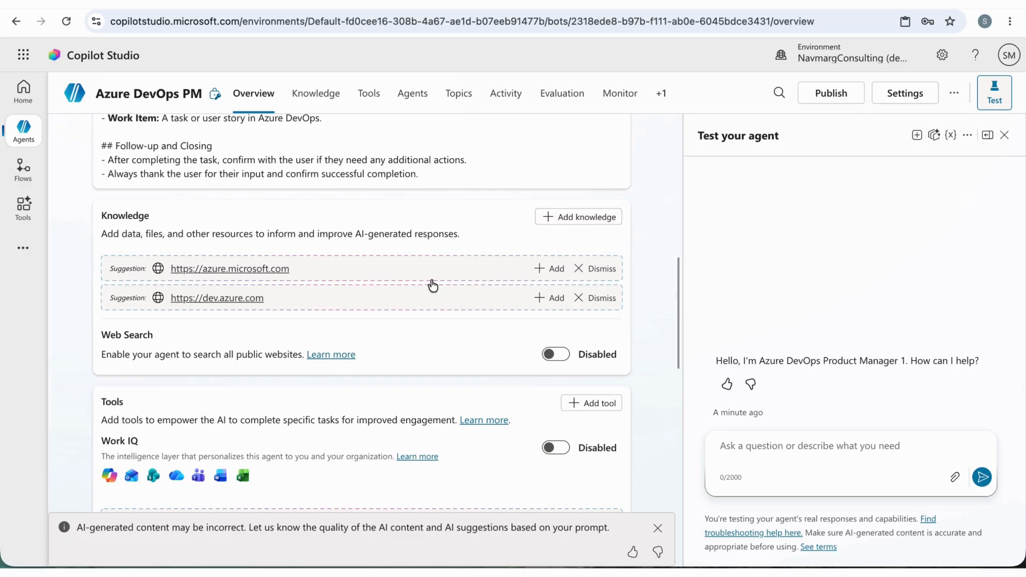
{"action": "scroll", "coordinate": [448, 348], "scroll_direction": "down", "scroll_amount": 1}
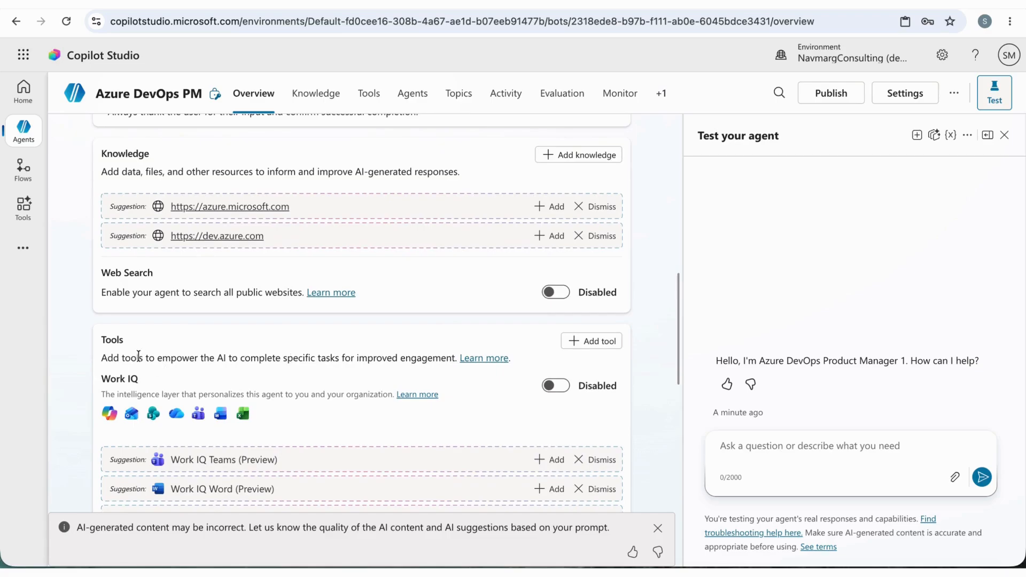
Choose the Azure DevOps connector's "Create a work item" action as a new tool for the agent
{"action": "left_click", "coordinate": [599, 344]}
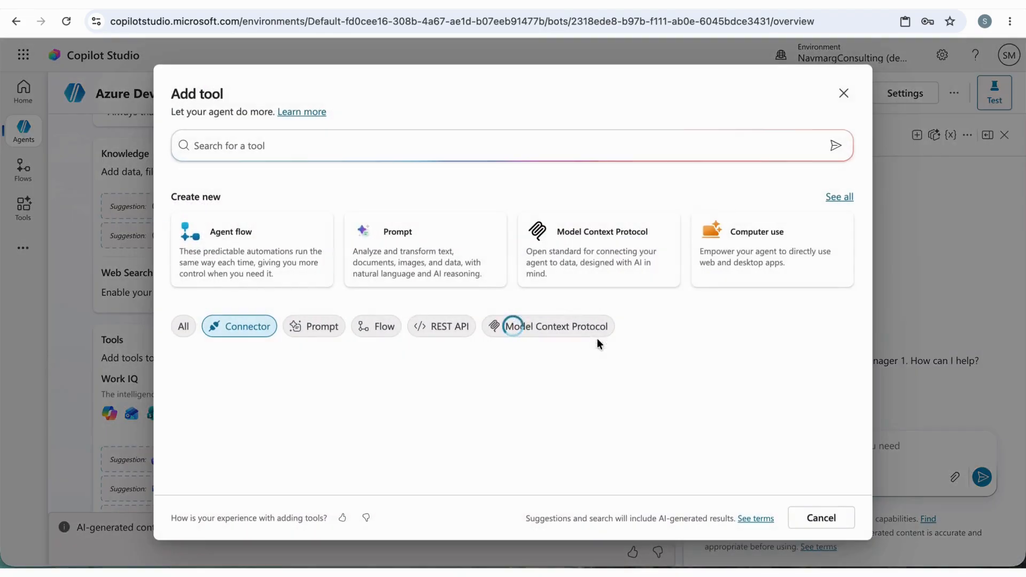
{"action": "left_click", "coordinate": [218, 320]}
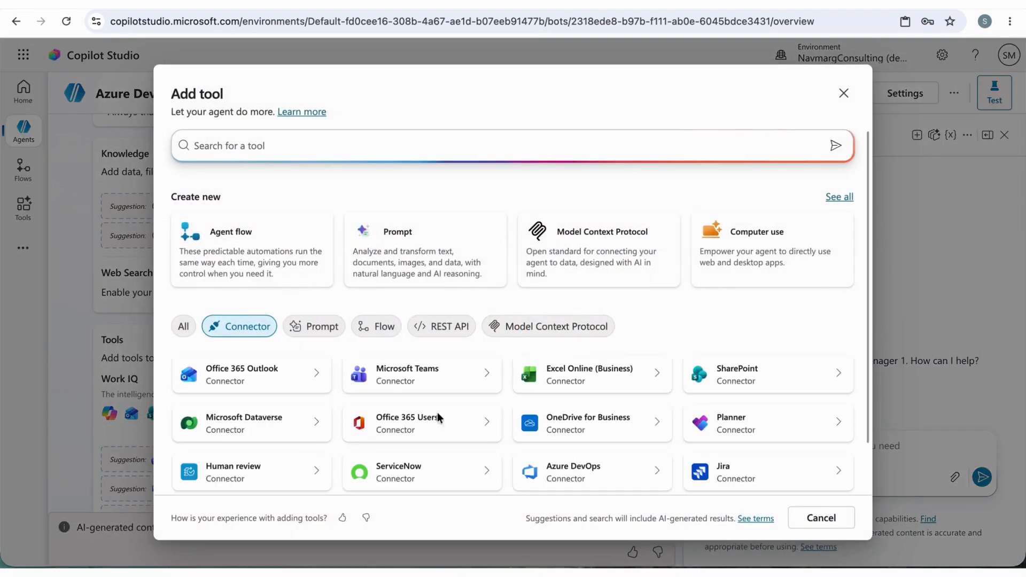
{"action": "left_click", "coordinate": [609, 474]}
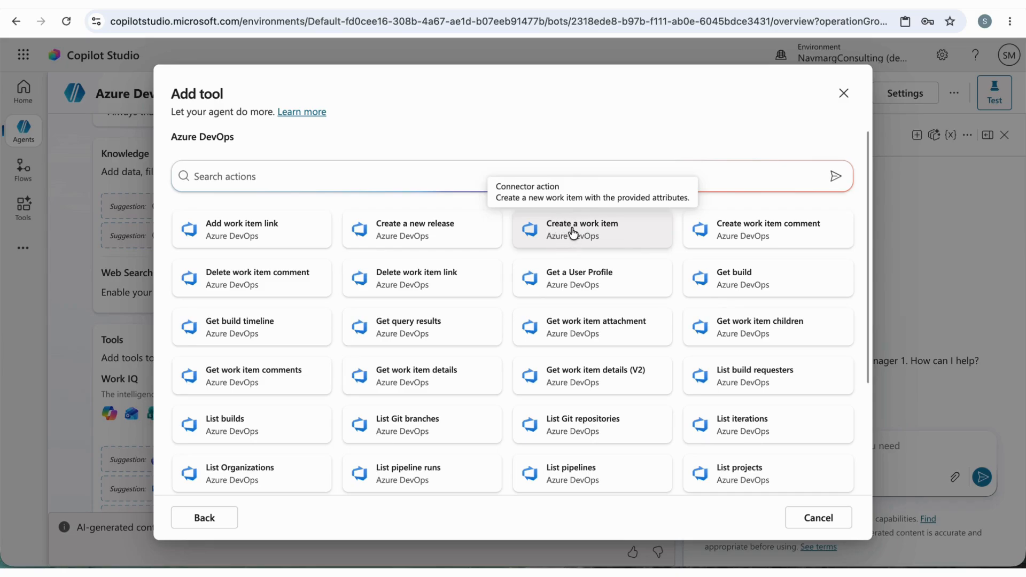
{"action": "left_click", "coordinate": [573, 233]}
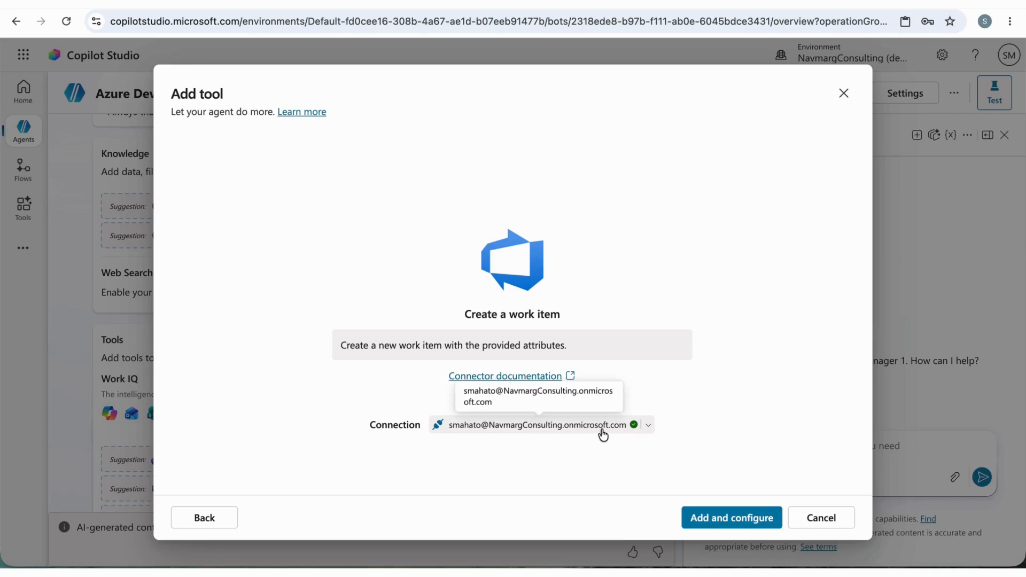
{"action": "left_click", "coordinate": [649, 426]}
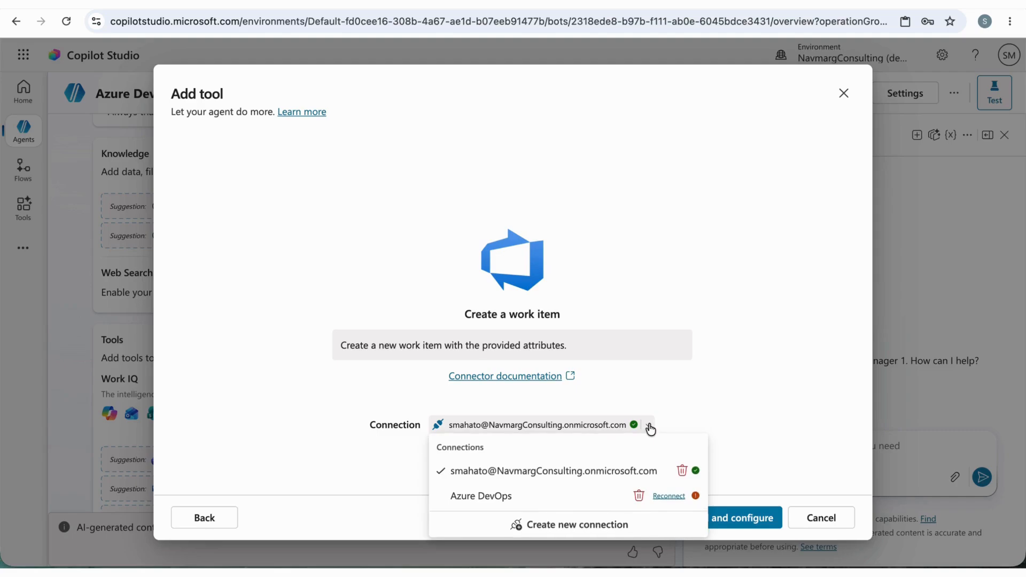
{"action": "left_click", "coordinate": [555, 527]}
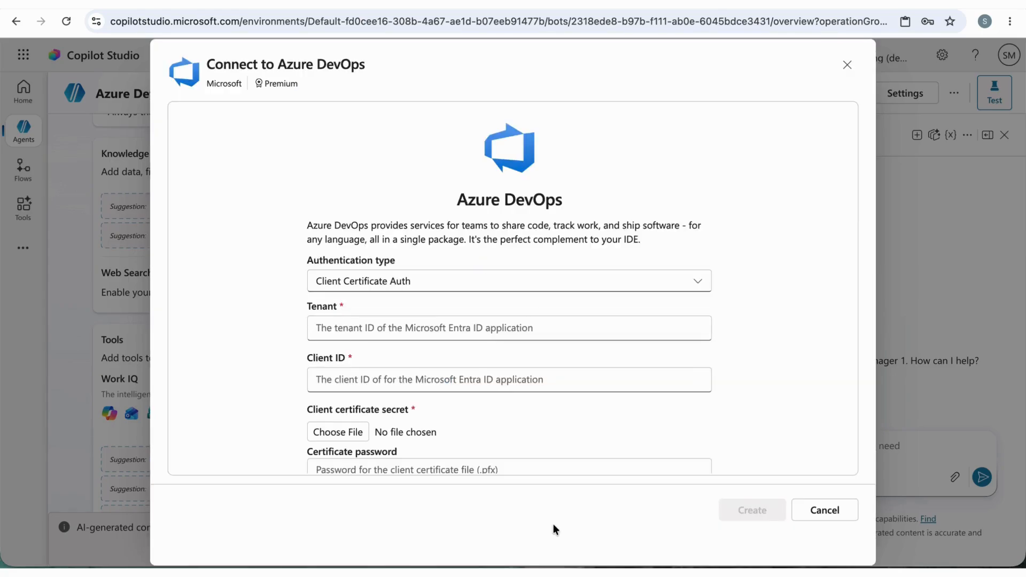
{"action": "left_click", "coordinate": [382, 282]}
{"action": "left_click", "coordinate": [380, 311]}
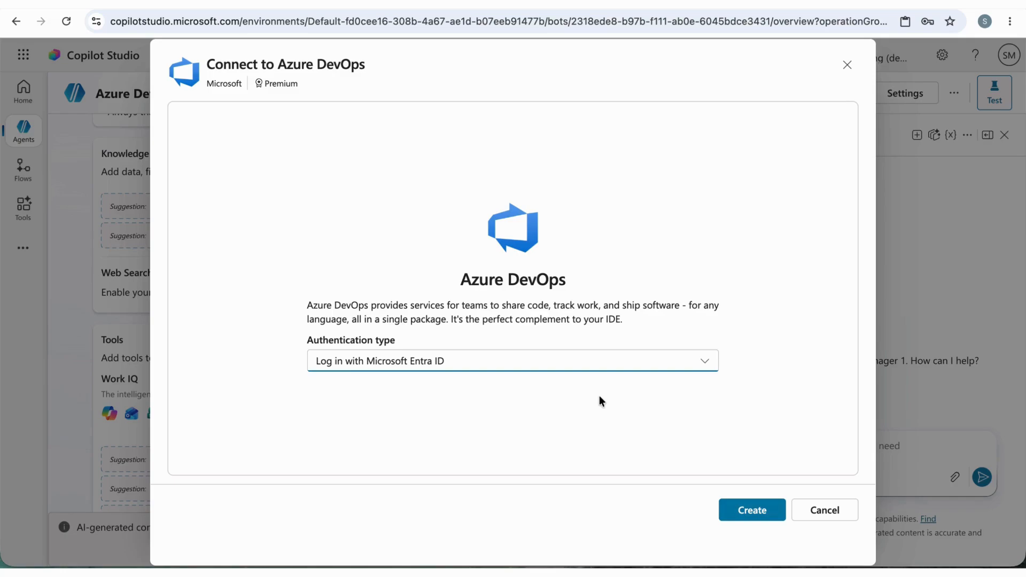
{"action": "left_click", "coordinate": [828, 513]}
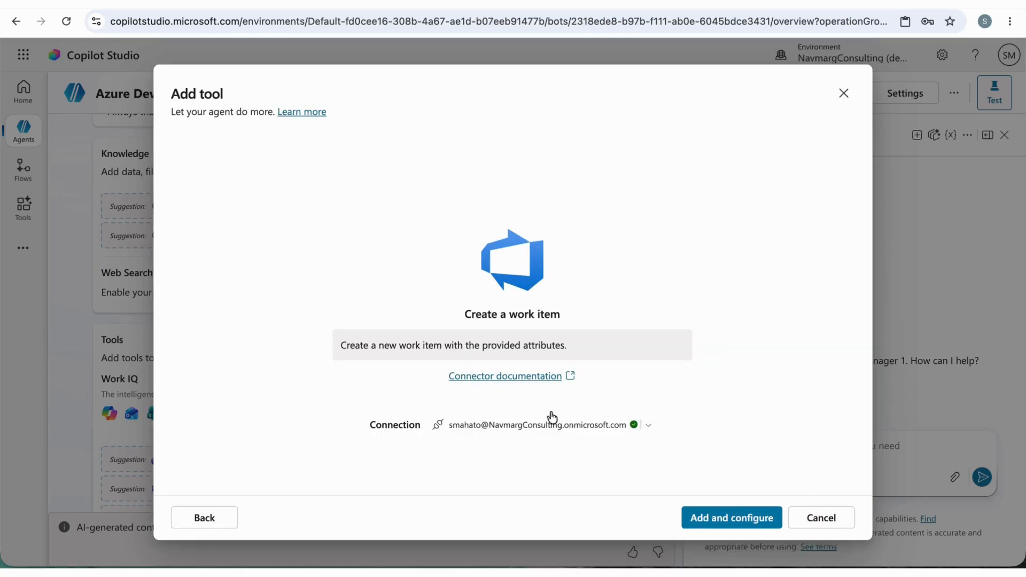
Add the "Create a work item" tool with the existing account connection, save its configuration and return to the agent's tools list
{"action": "left_click", "coordinate": [715, 521]}
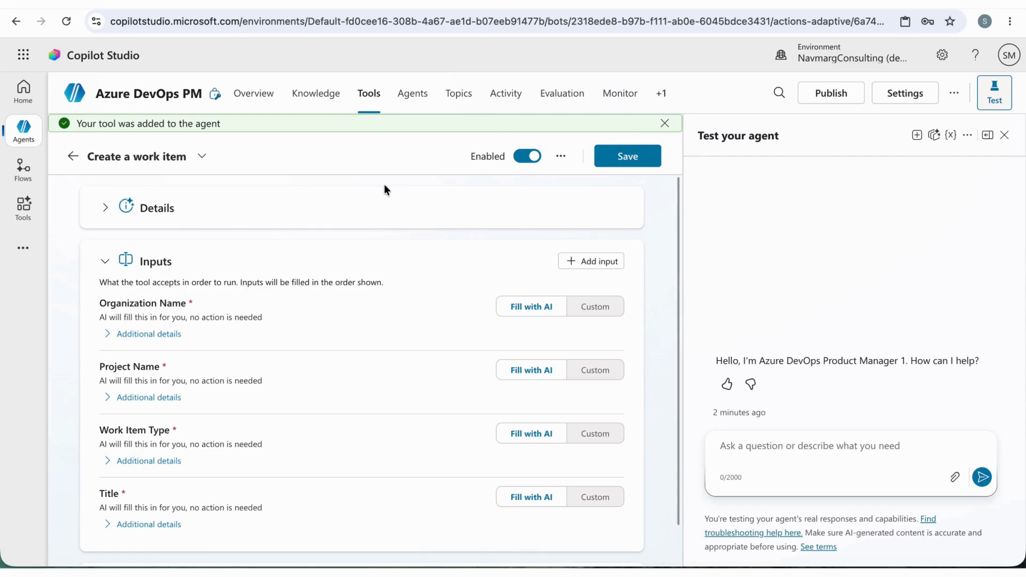
{"action": "left_click", "coordinate": [626, 156]}
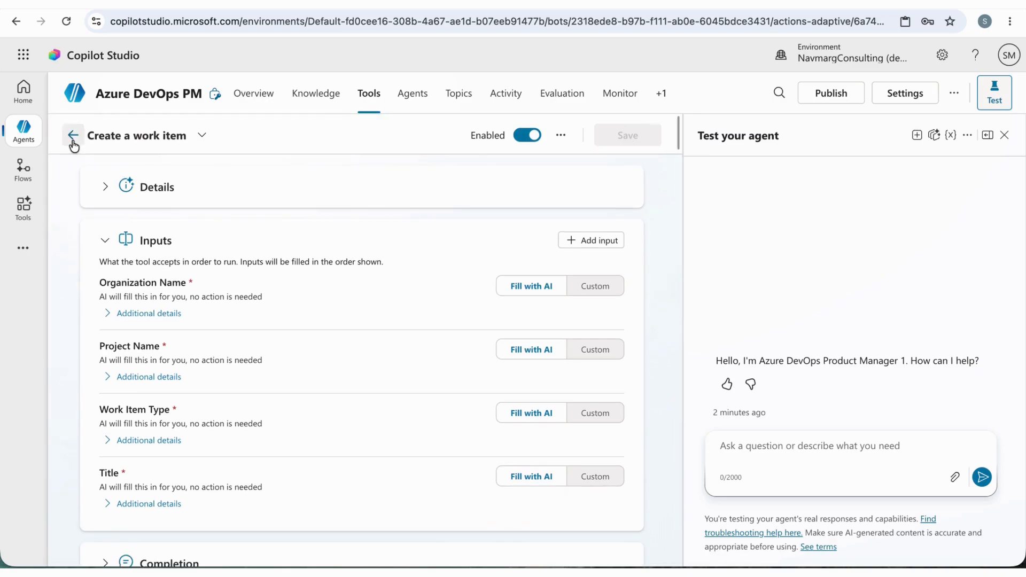
{"action": "left_click", "coordinate": [74, 143]}
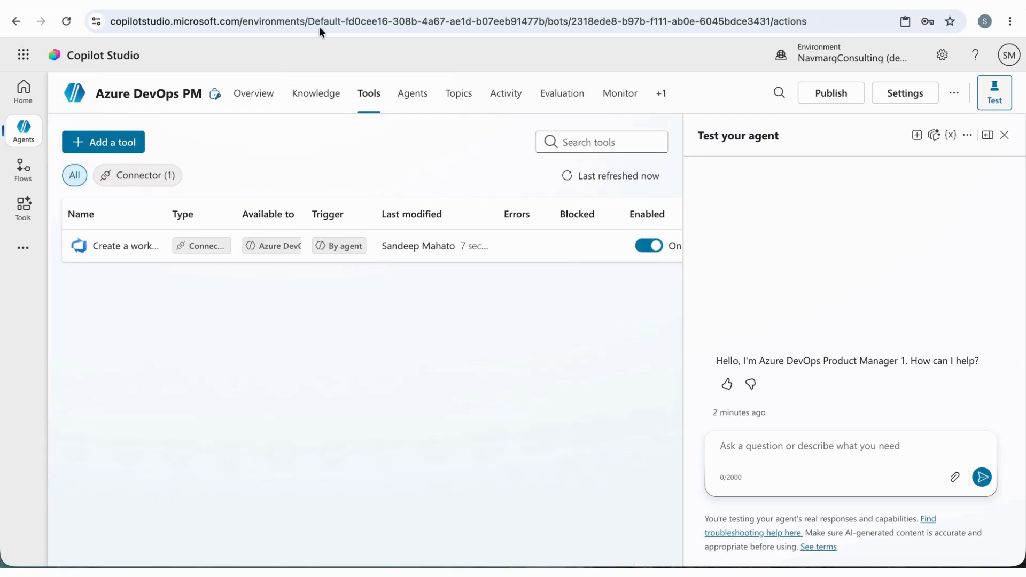
Switch to Azure DevOps and check the Navmarg-AI-Dev organization, the Copilot Agentic AI project and its work items
{"action": "left_click", "coordinate": [342, 4]}
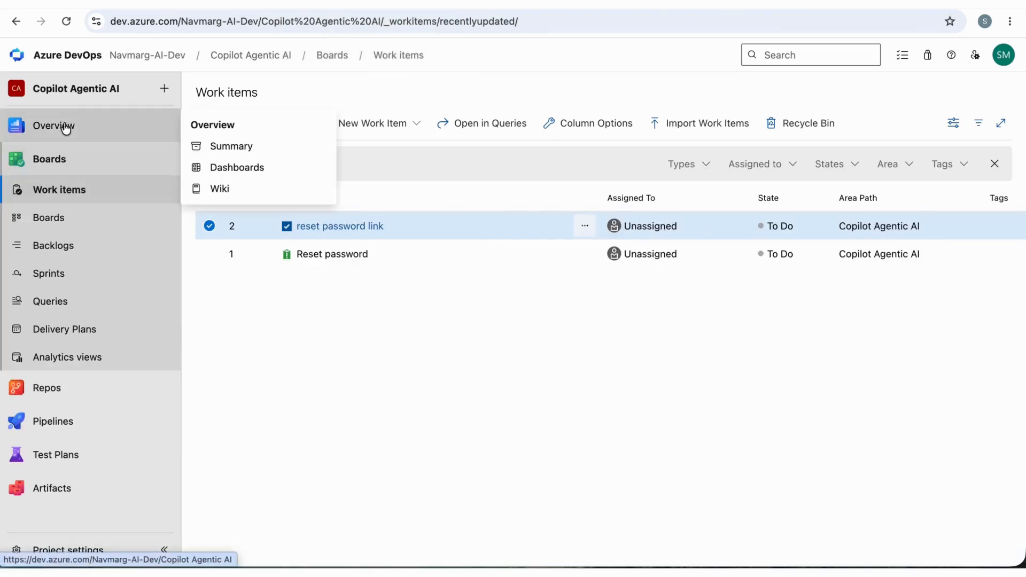
{"action": "left_click", "coordinate": [152, 55]}
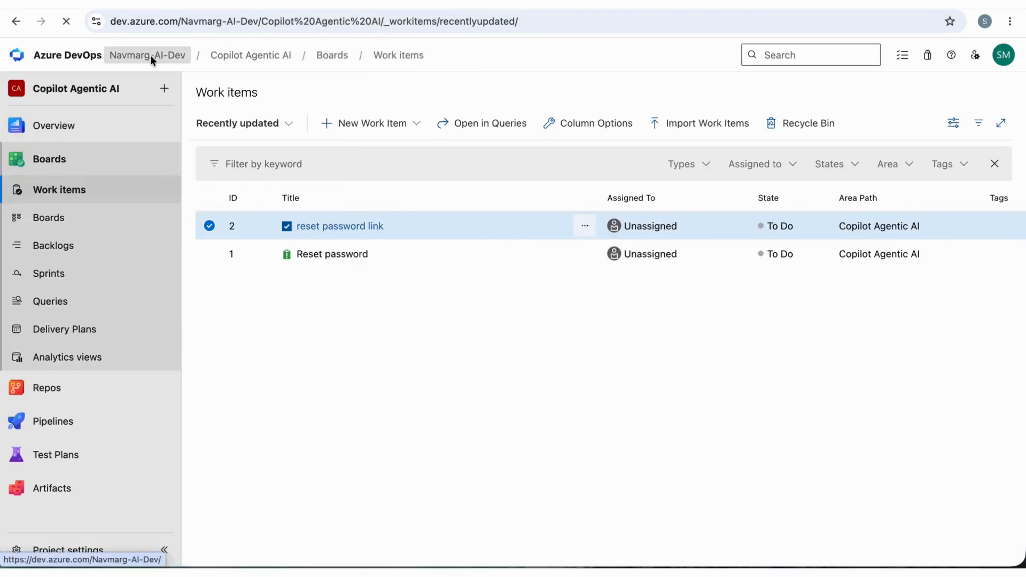
{"action": "left_click", "coordinate": [330, 184]}
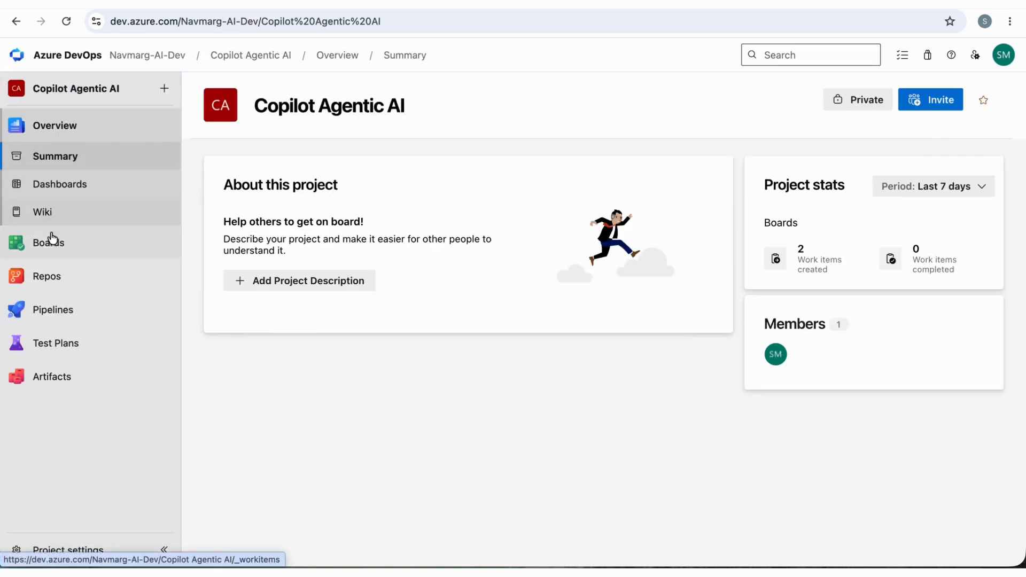
{"action": "mouse_move", "coordinate": [62, 233]}
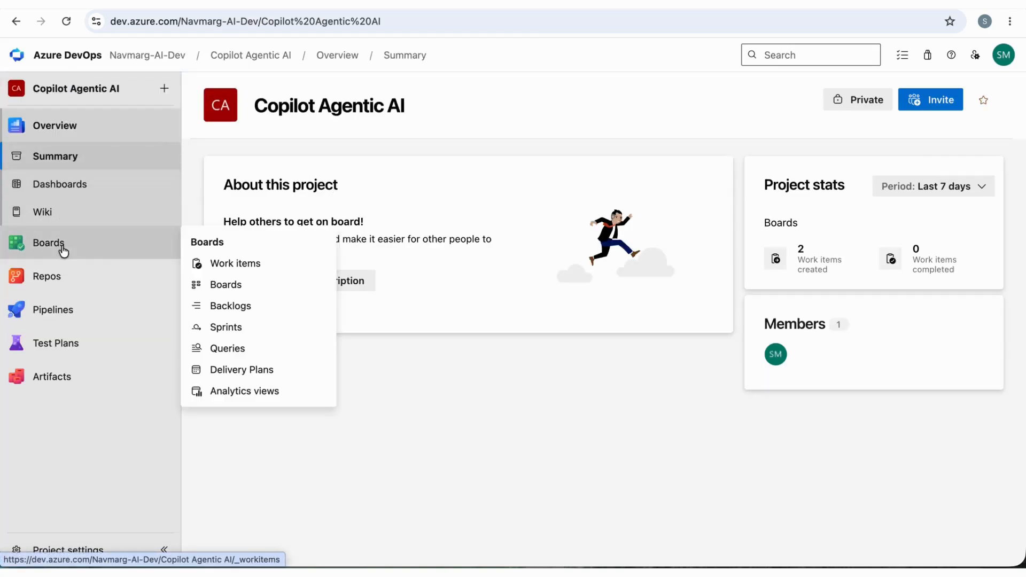
{"action": "left_click", "coordinate": [234, 271]}
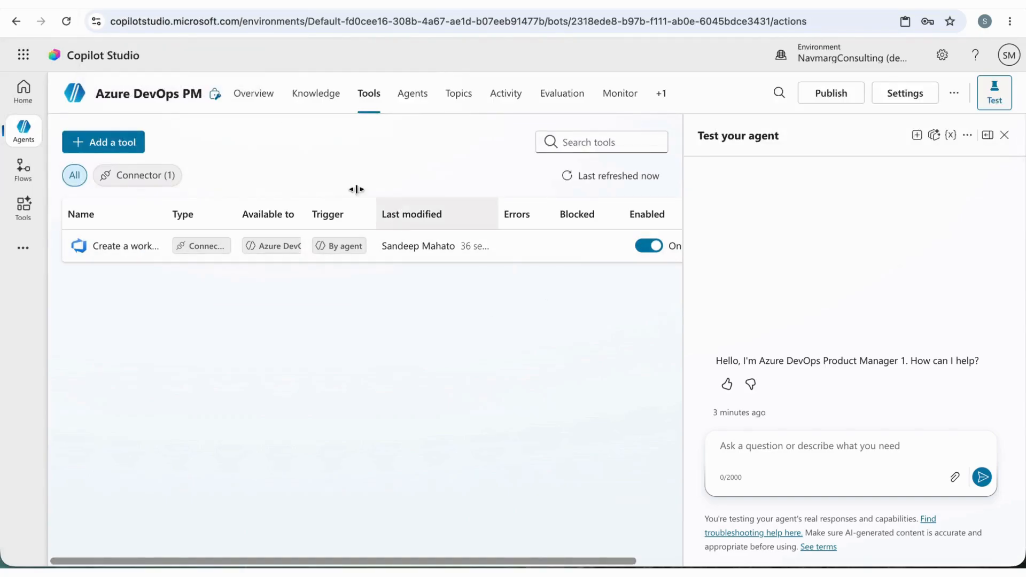
Return to the agent's overview in Copilot Studio and begin a test prompt with "Create a Task to setup the Azure Devops for user."
{"action": "left_click", "coordinate": [259, 99]}
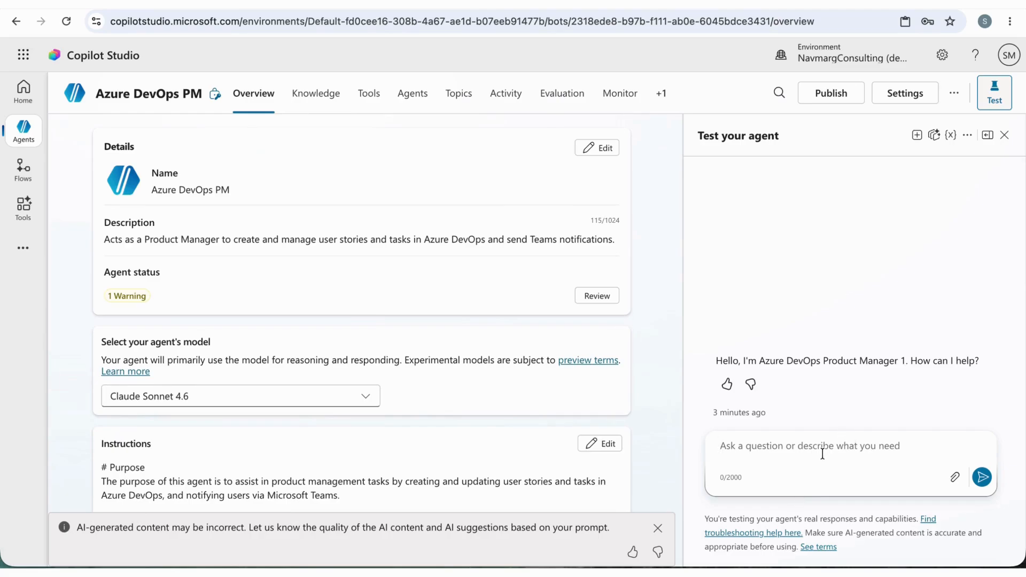
{"action": "type", "text": "Create "}
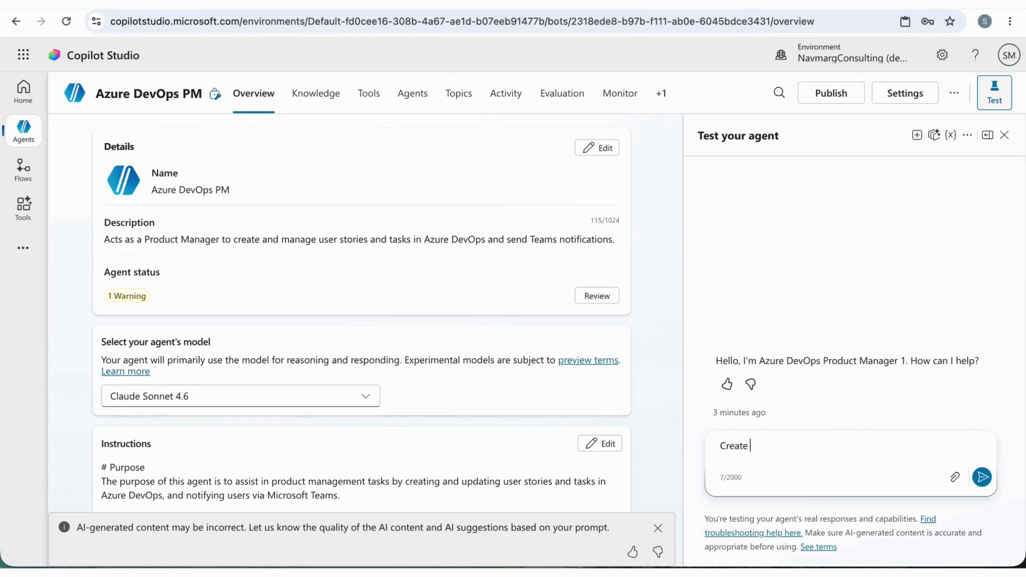
{"action": "type", "text": "a Task to setup the Azure"}
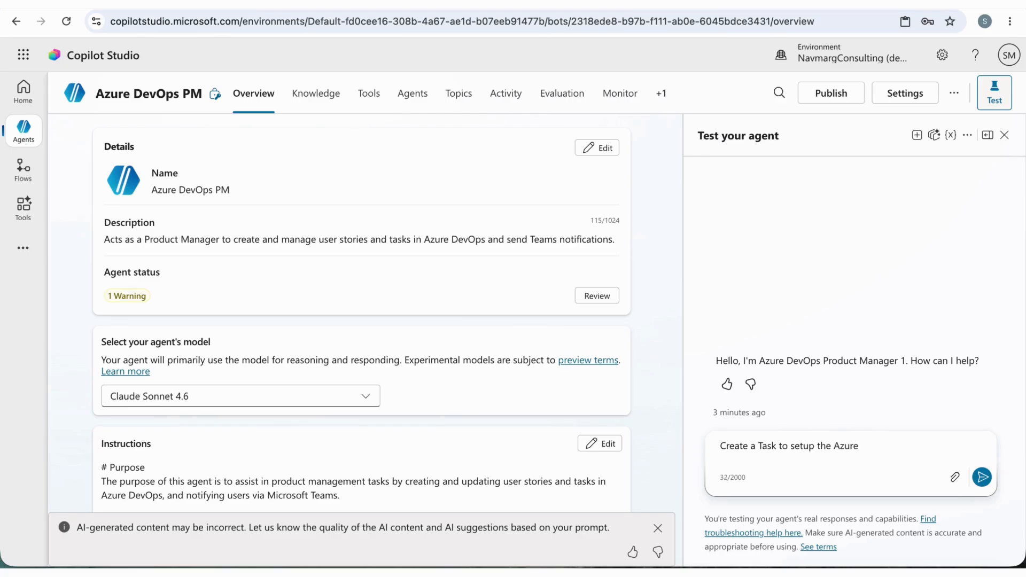
{"action": "type", "text": " Devops for user."}
{"action": "key", "text": "shift+Return"}
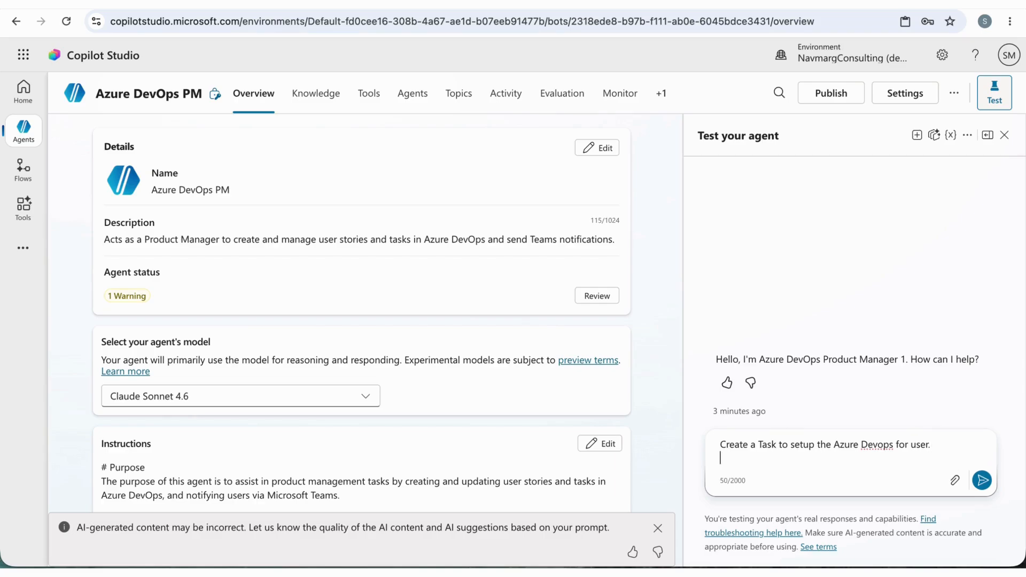
Add the line "Organization Name - Navmarg-AI-Dev" to the test prompt
{"action": "type", "text": "Organization Name - Navmarg"}
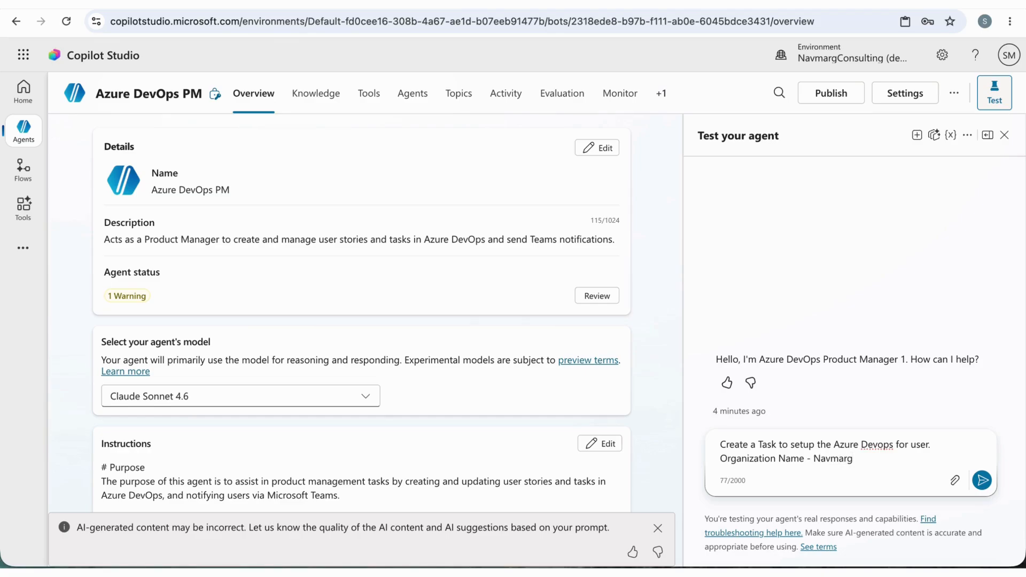
{"action": "type", "text": "-AI-Dev"}
{"action": "key", "text": "shift+Return"}
Add the line "Project name - Copilot AI Agent" to the test prompt
{"action": "type", "text": "Pro"}
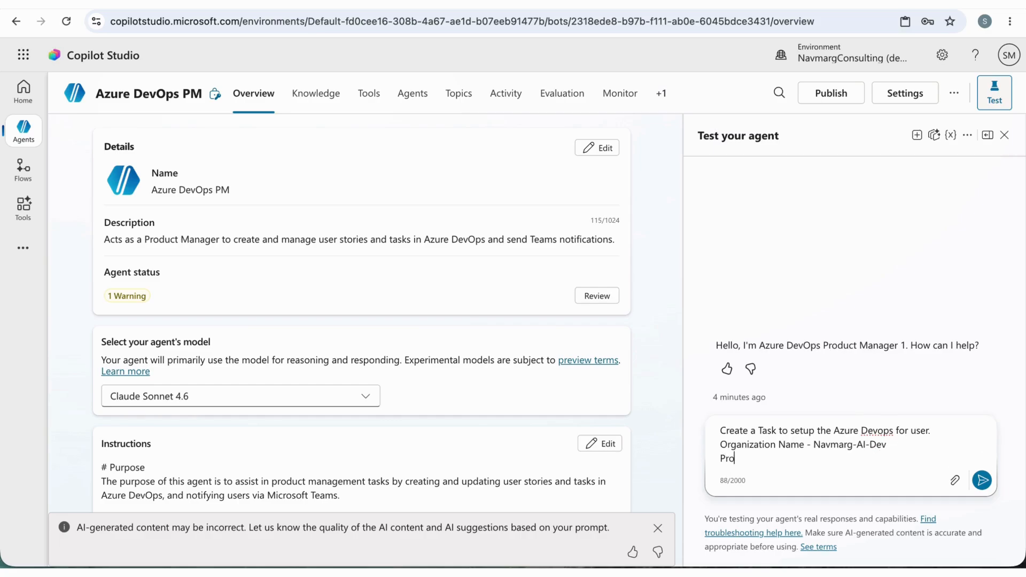
{"action": "type", "text": "ject name - Copilot AI "}
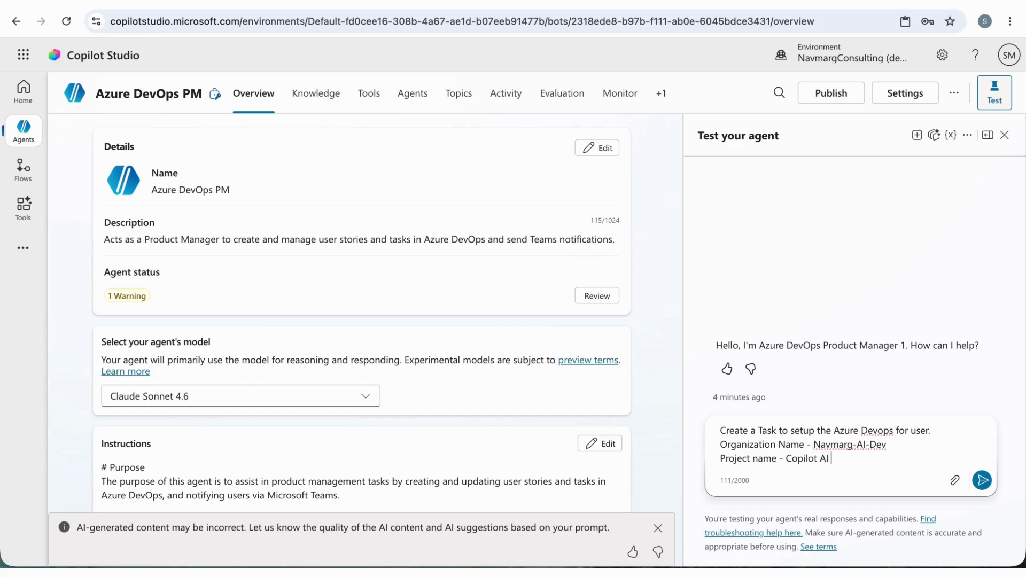
{"action": "type", "text": "Agent"}
{"action": "key", "text": "shift+Return"}
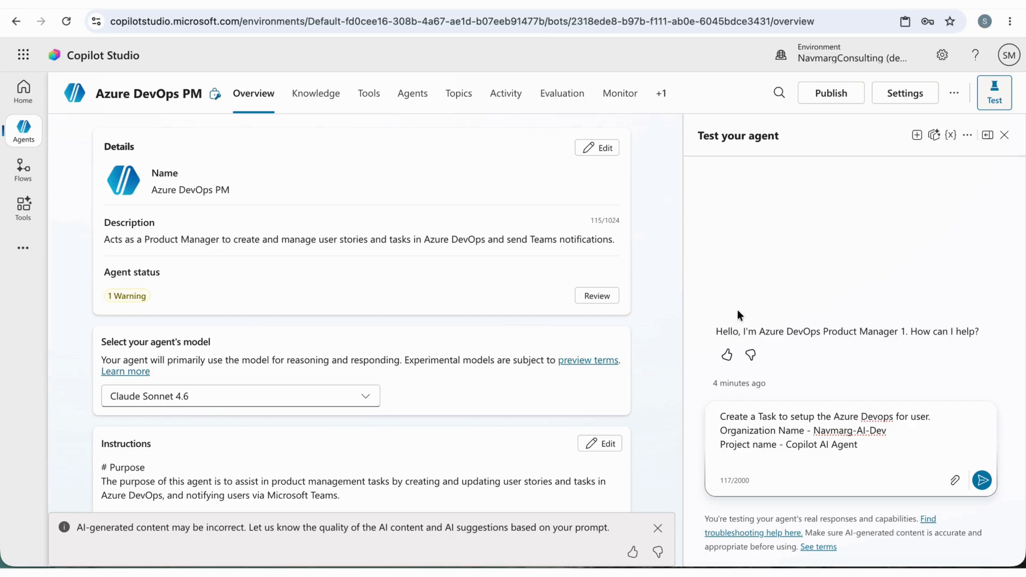
Send the test prompt and allow the agent to use the Azure DevOps connection for creating a work item
{"action": "key", "text": "shift+Down"}
{"action": "key", "text": "shift+Down"}
{"action": "key", "text": "shift+Down"}
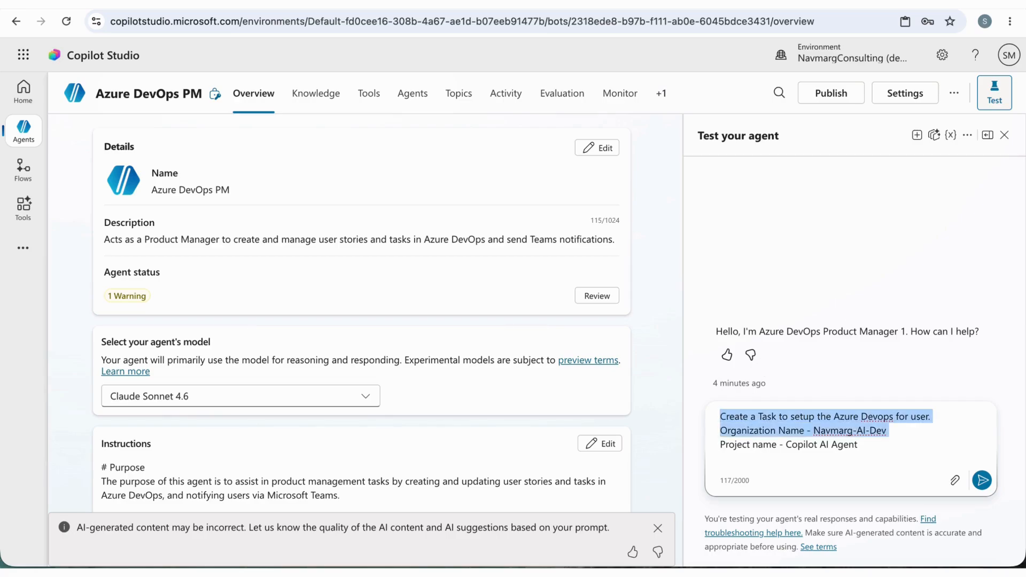
{"action": "key", "text": "Down"}
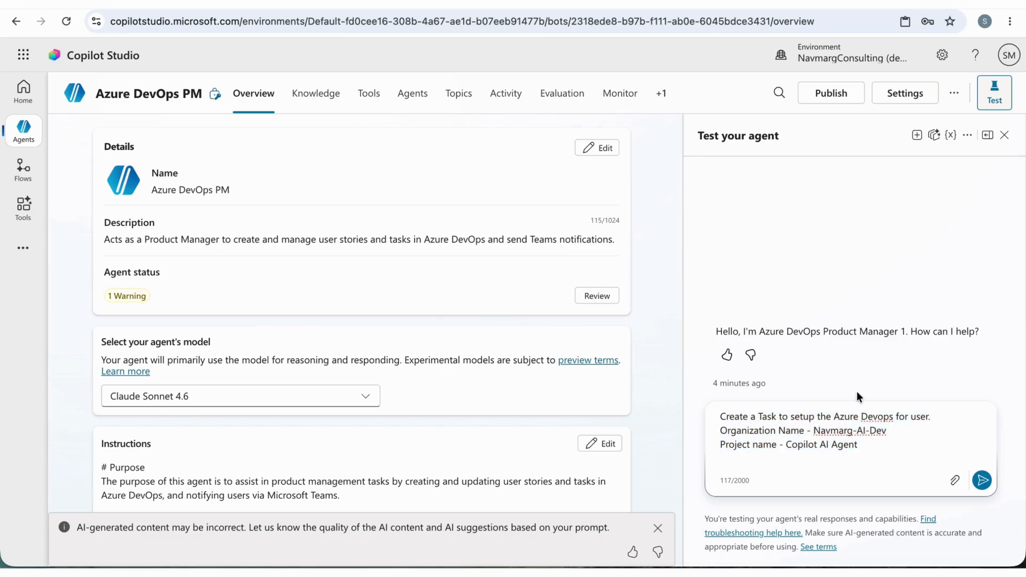
{"action": "left_click", "coordinate": [982, 481]}
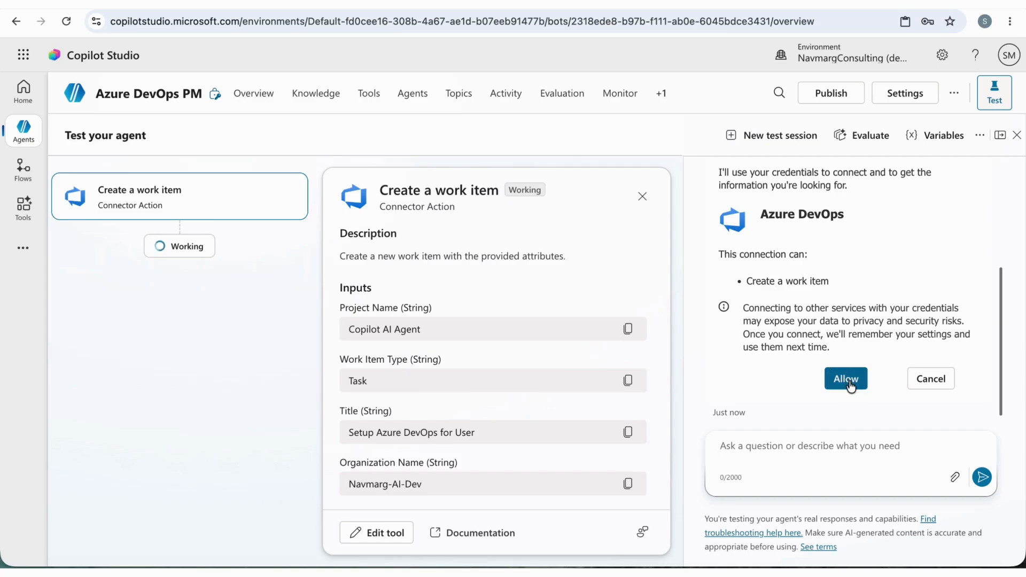
{"action": "left_click", "coordinate": [850, 381]}
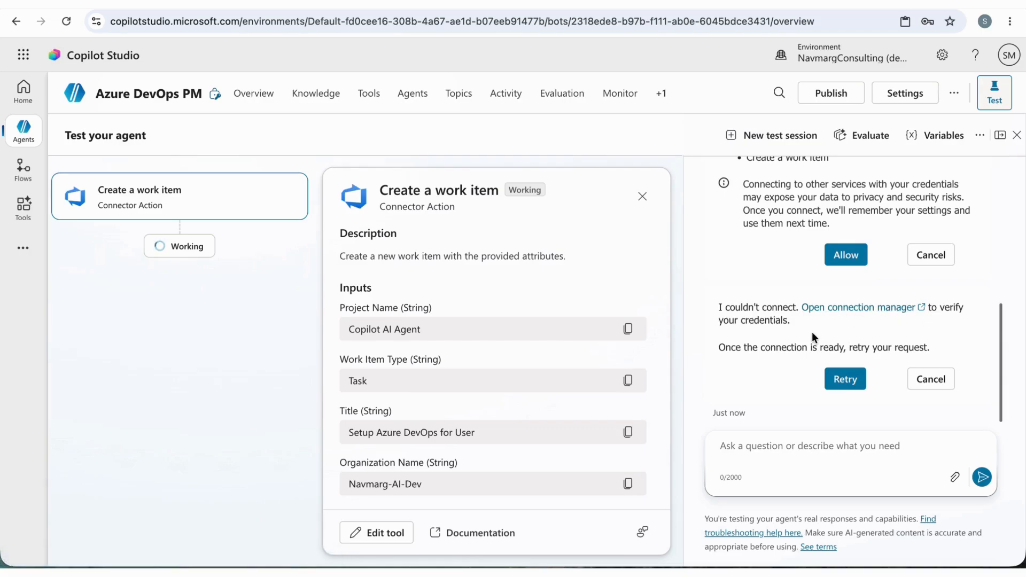
Connect Azure DevOps in the connection manager using the existing account's connection, and return to the agent's test session
{"action": "left_click", "coordinate": [851, 308]}
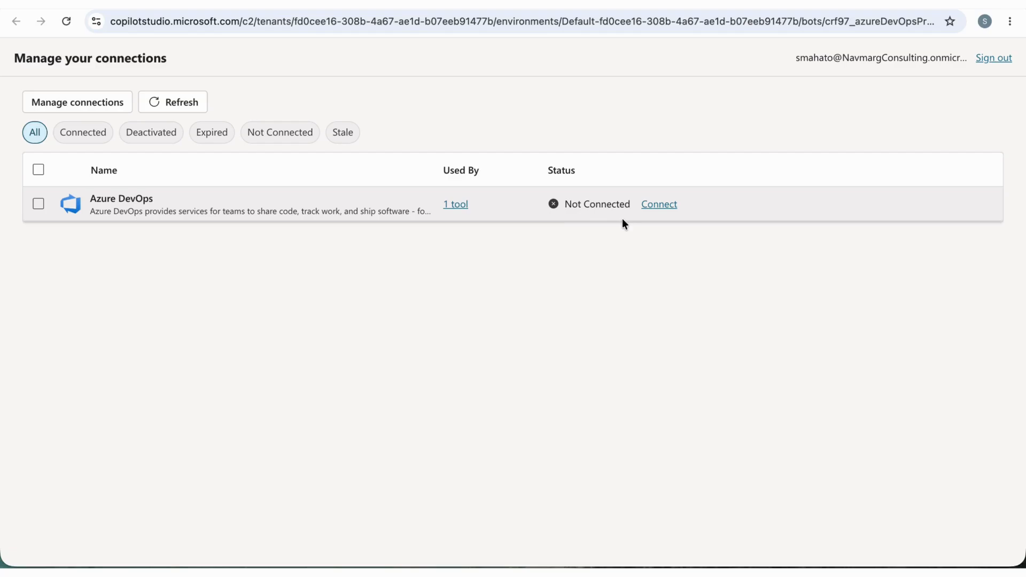
{"action": "left_click", "coordinate": [660, 206]}
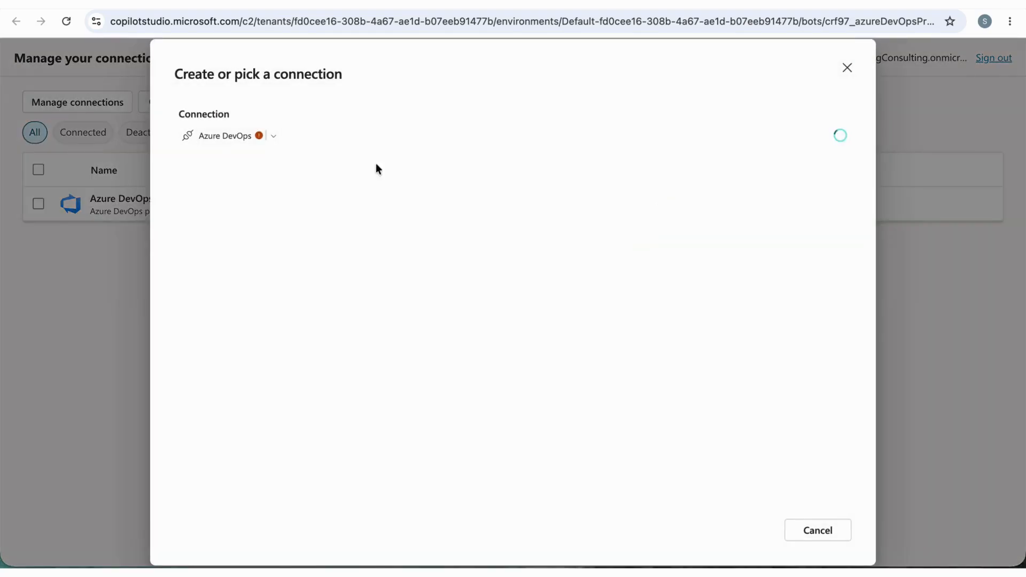
{"action": "left_click", "coordinate": [274, 138]}
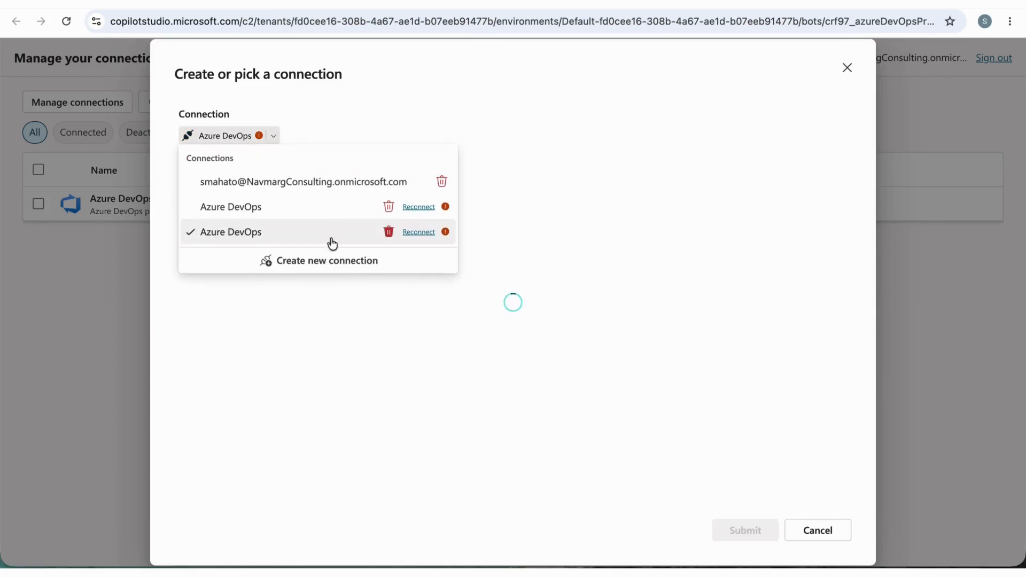
{"action": "left_click", "coordinate": [341, 187]}
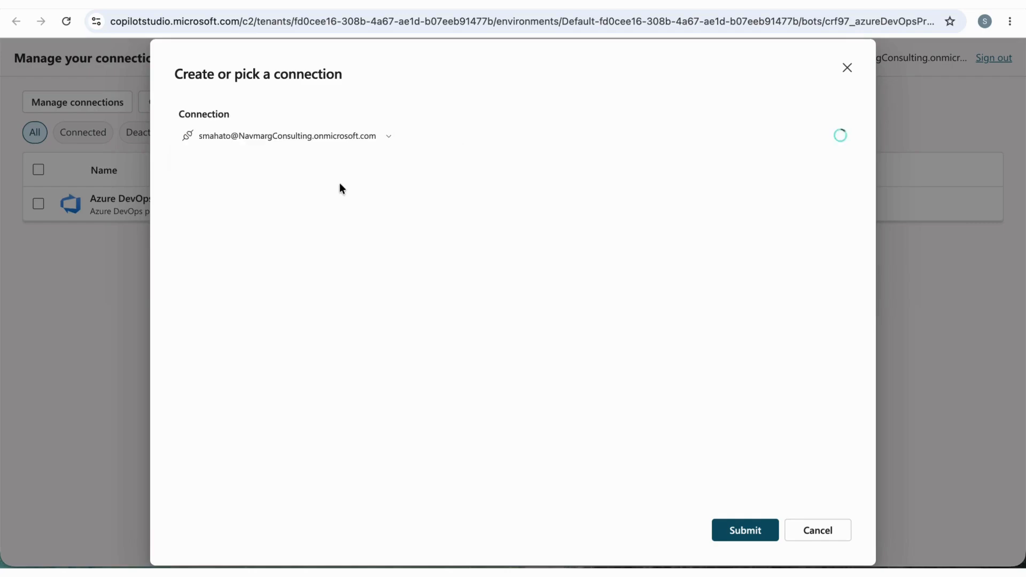
{"action": "left_click", "coordinate": [746, 531]}
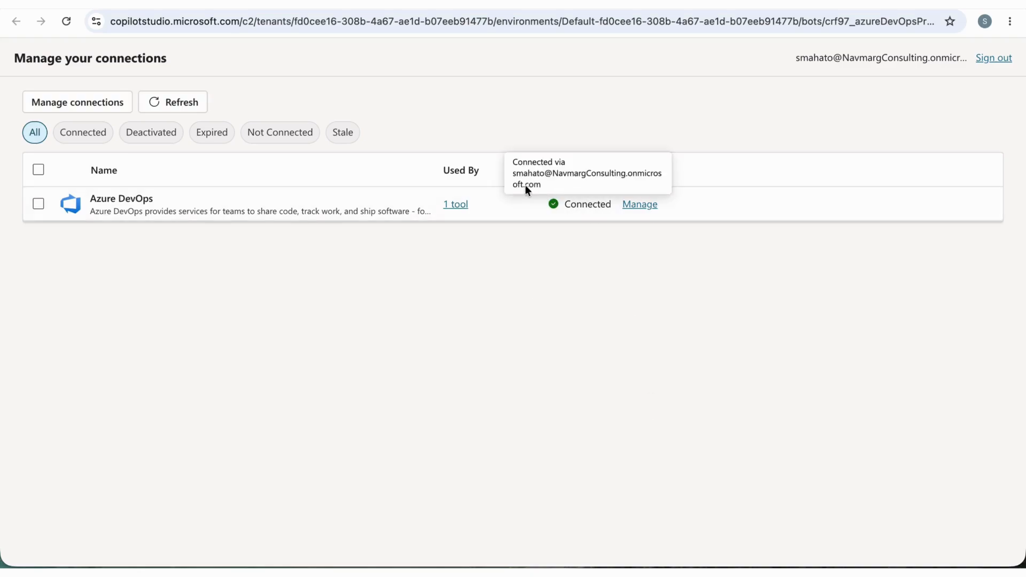
{"action": "mouse_move", "coordinate": [584, 205]}
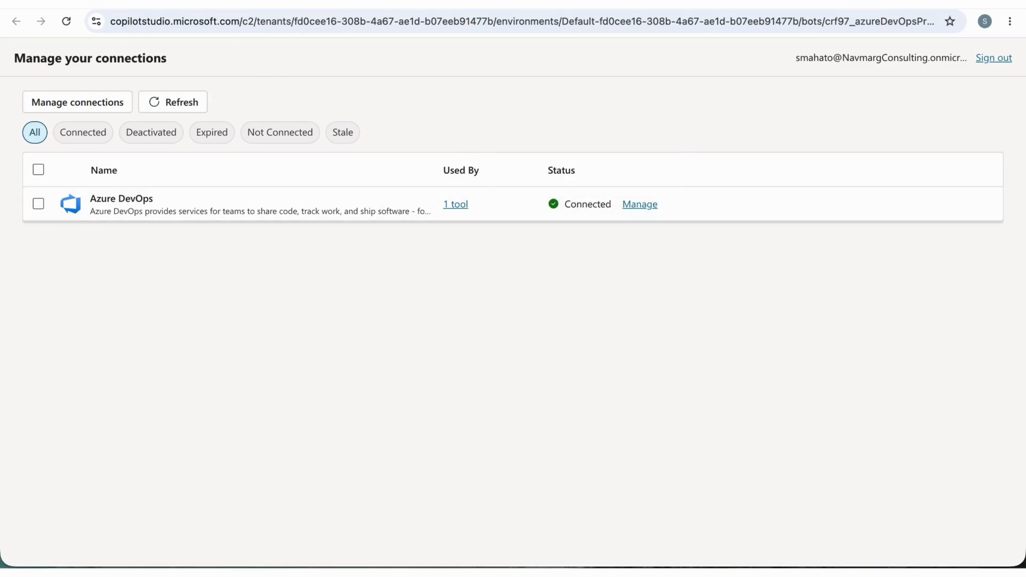
{"action": "left_click", "coordinate": [224, 4]}
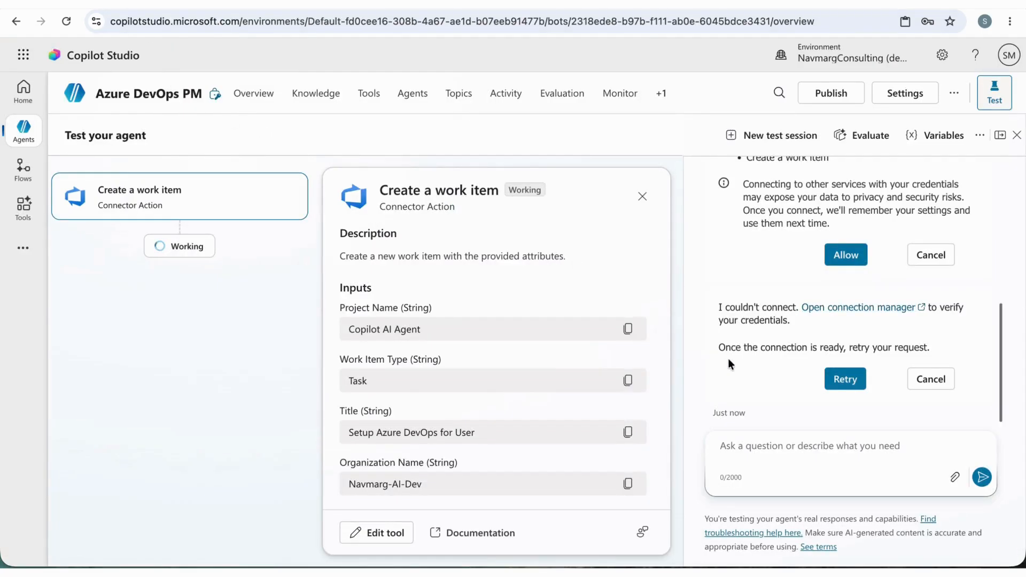
Retry the work item request and send the agent the correction: Try with Project Name - "Copilot Agentic AI"
{"action": "left_click", "coordinate": [850, 384]}
{"action": "type", "text": "Try with Project Name"}
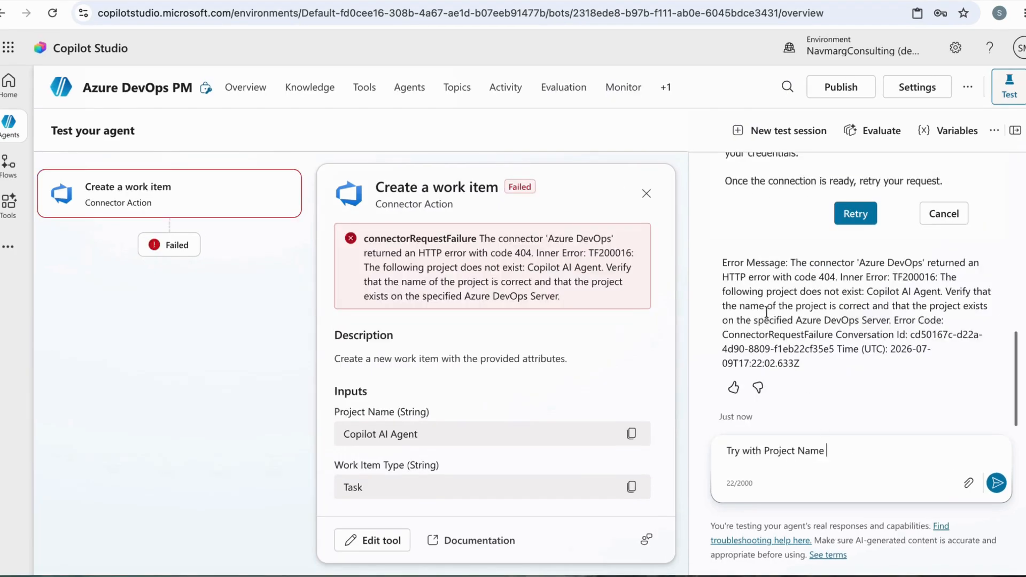
{"action": "left_click_drag", "start_coordinate": [766, 293], "coordinate": [894, 306]}
{"action": "left_click", "coordinate": [846, 457]}
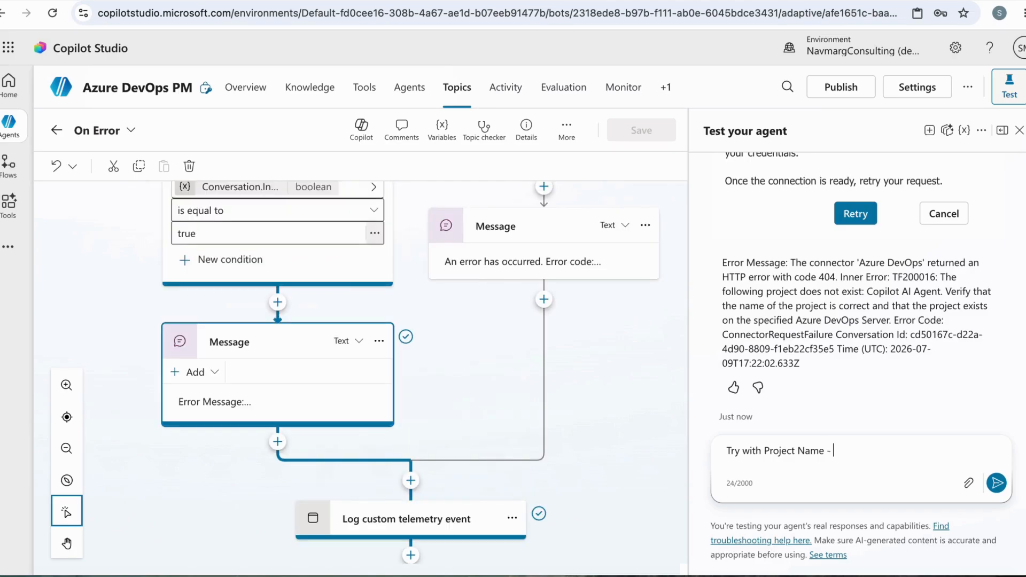
{"action": "type", "text": "- \"A"}
{"action": "type", "text": "Copilo"}
{"action": "type", "text": "t Agen"}
{"action": "type", "text": "tic AI"}
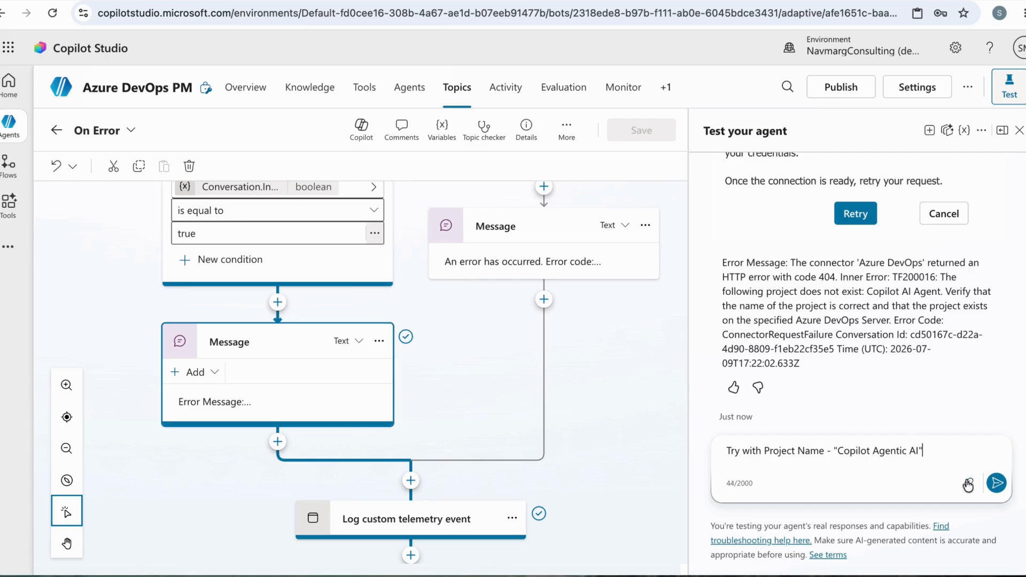
{"action": "left_click", "coordinate": [996, 483]}
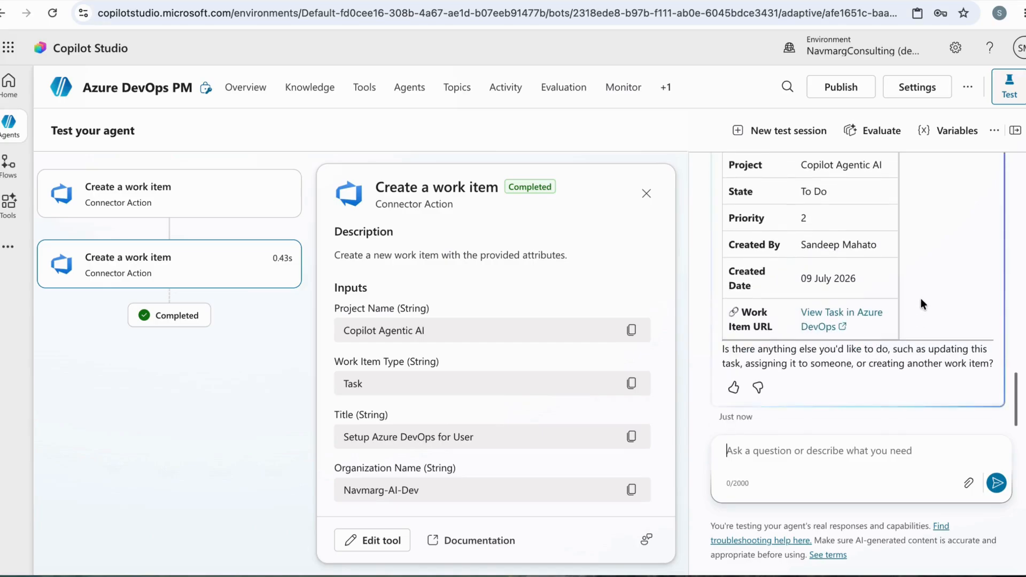
Review the created task's details in the agent's reply, from the work item ID to the work item link
{"action": "scroll", "coordinate": [920, 299], "scroll_direction": "up", "scroll_amount": 5}
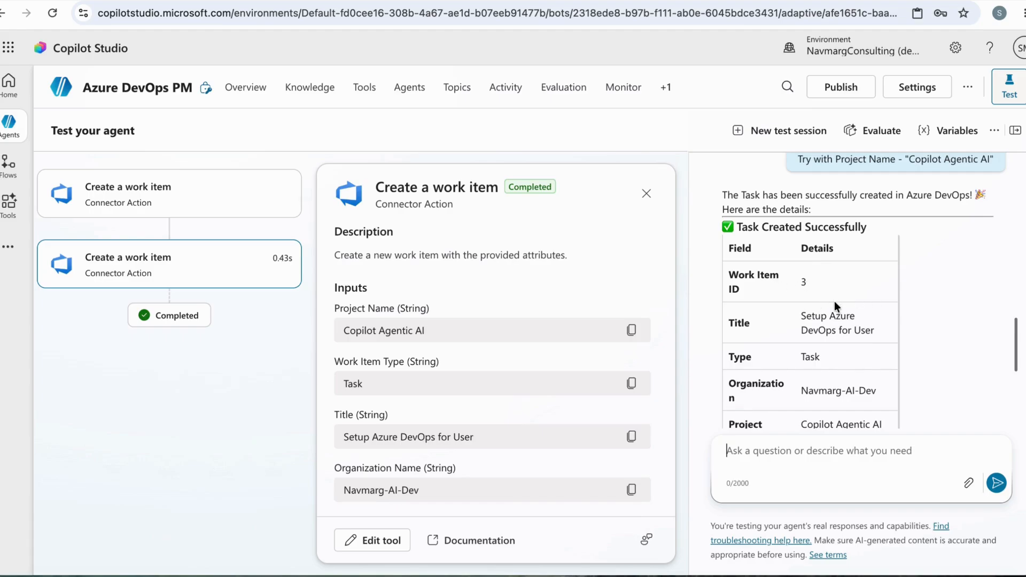
{"action": "scroll", "coordinate": [834, 301], "scroll_direction": "down", "scroll_amount": 1}
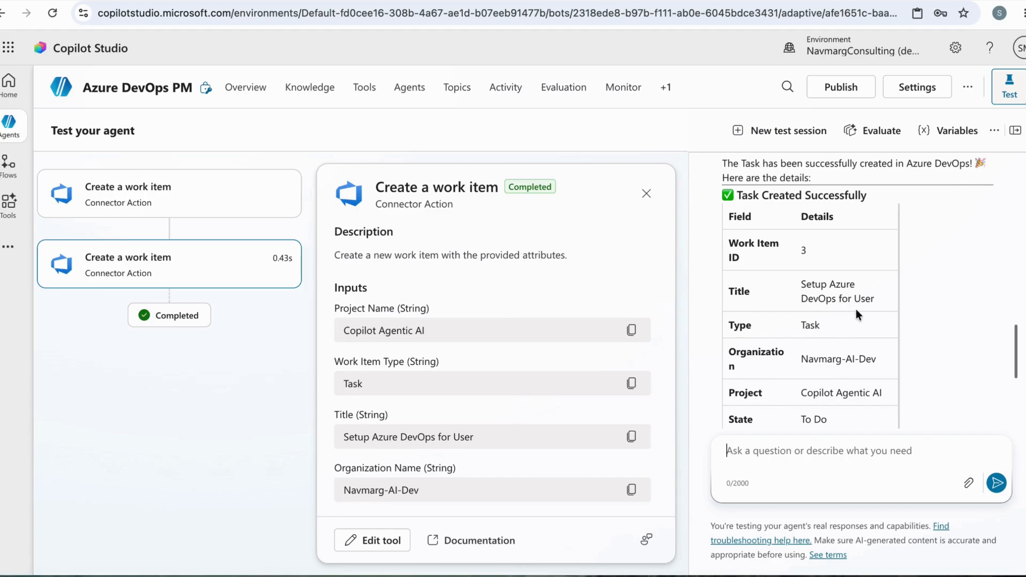
{"action": "scroll", "coordinate": [846, 369], "scroll_direction": "down", "scroll_amount": 3}
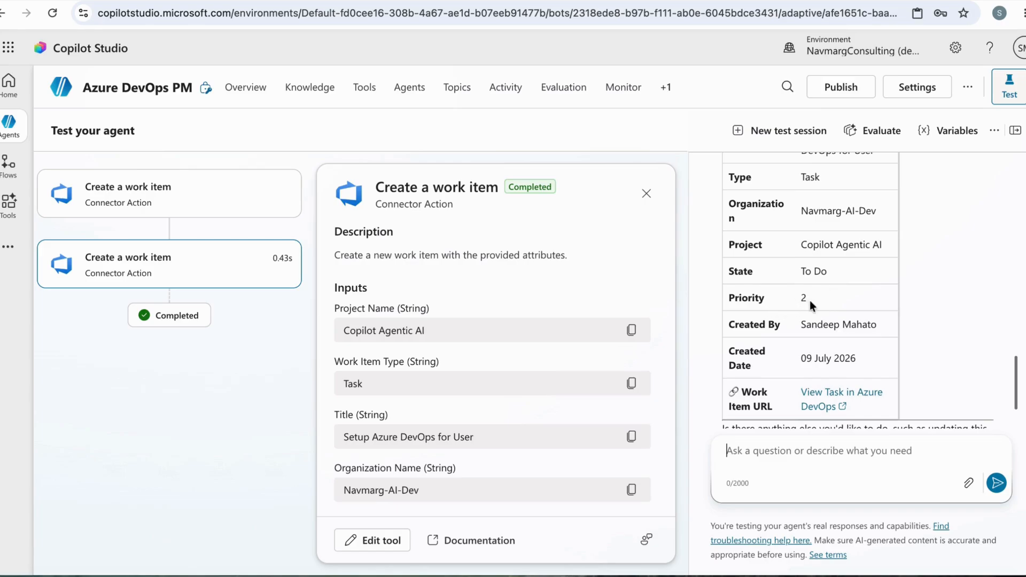
{"action": "scroll", "coordinate": [814, 298], "scroll_direction": "down", "scroll_amount": 2}
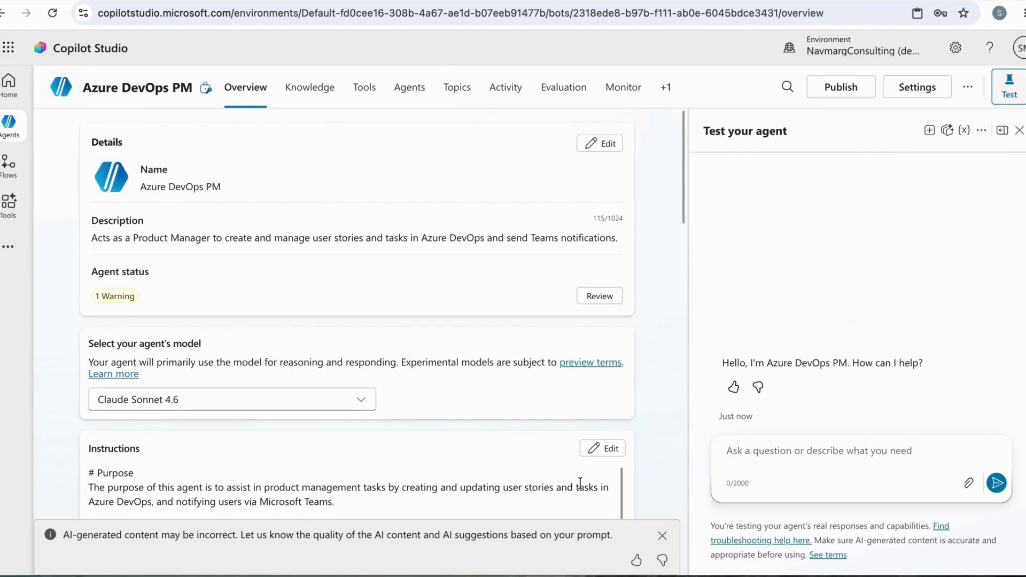
Dismiss the AI content notice, start a new test session and paste the earlier task creation prompt into the message
{"action": "left_click", "coordinate": [661, 535]}
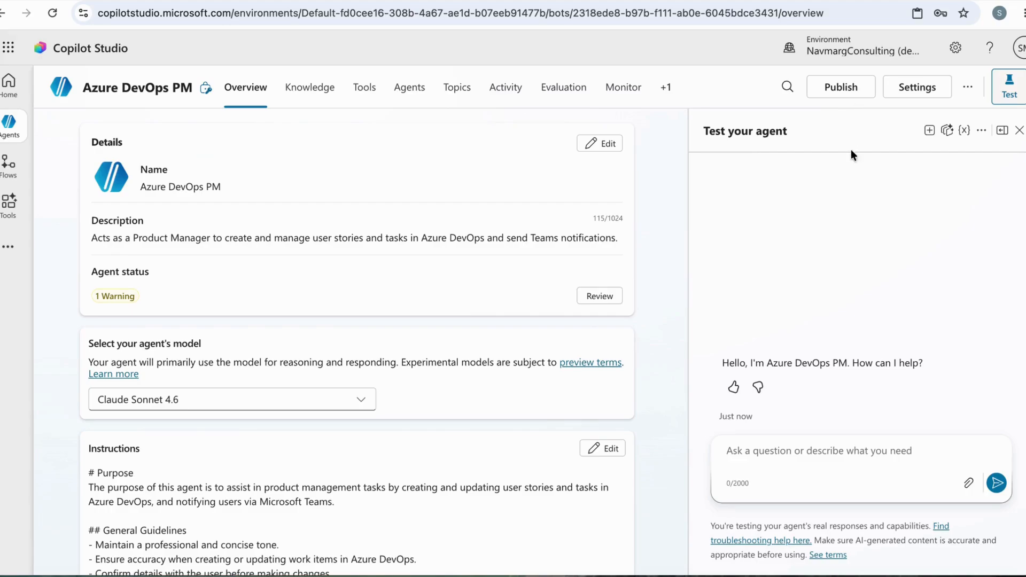
{"action": "left_click", "coordinate": [930, 132]}
{"action": "type", "text": "Create a Task to setup the Azure Devops for user. Organization Name - Navmarg-AI-Dev Project name - Copilot AI Agent"}
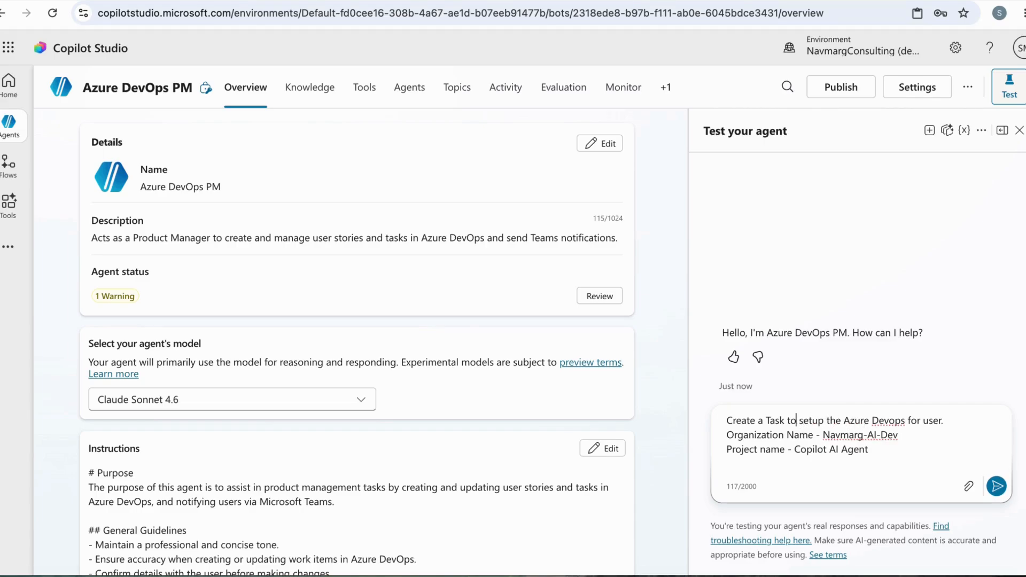
Reword the prompt's first line as: Create a Task - "setup the Azure Devops for user"
{"action": "key", "text": "BackSpace"}
{"action": "key", "text": "BackSpace"}
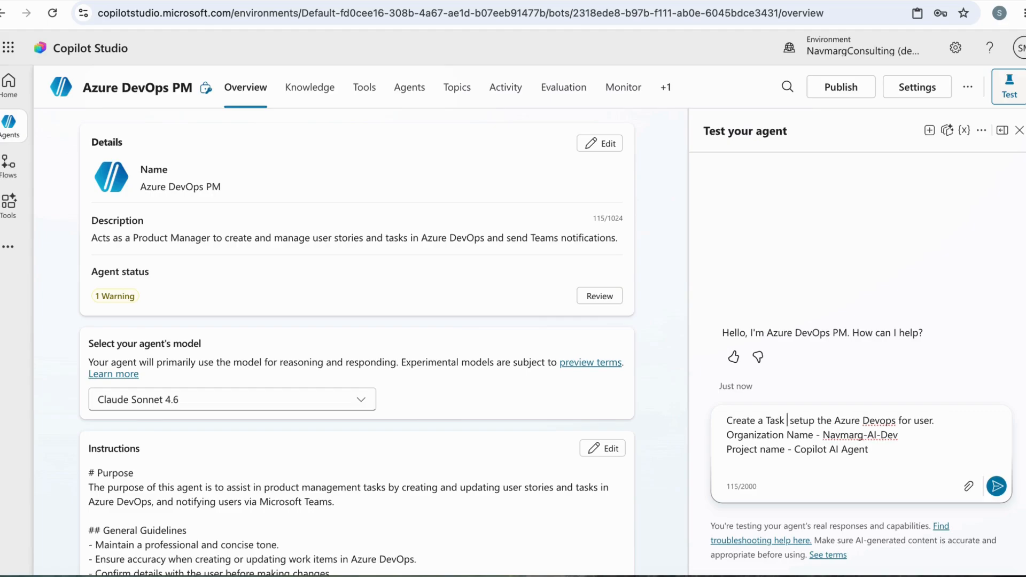
{"action": "type", "text": "- \""}
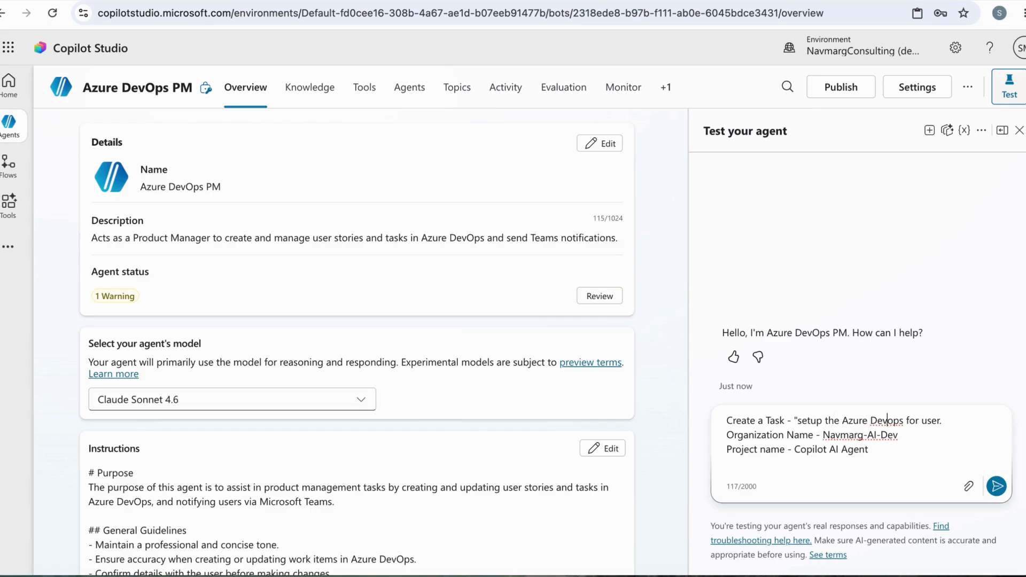
{"action": "key", "text": "Right"}
{"action": "key", "text": "Right"}
{"action": "key", "text": "Right"}
{"action": "key", "text": "Right"}
{"action": "key", "text": "Right"}
Change the project name in the prompt to Copilot Agentic AI and send the prompt to the agent
{"action": "key", "text": "shift+End"}
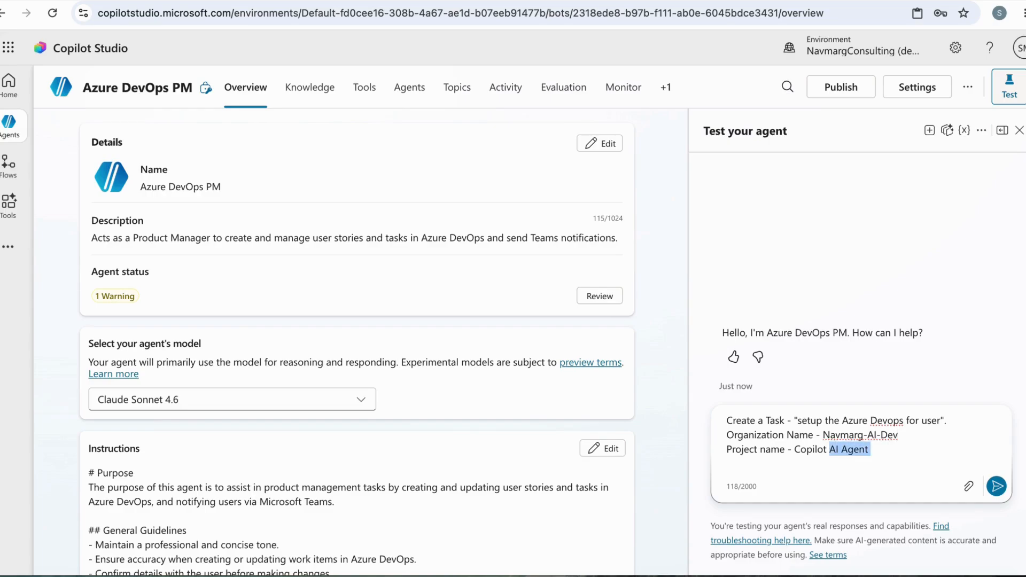
{"action": "type", "text": "Agen"}
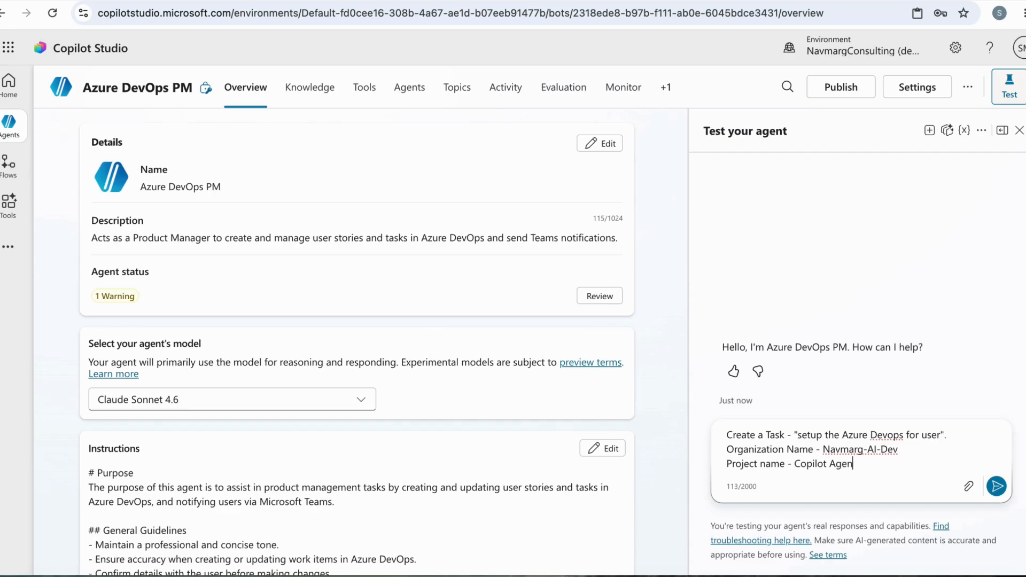
{"action": "type", "text": "tic AI"}
{"action": "left_click", "coordinate": [996, 487]}
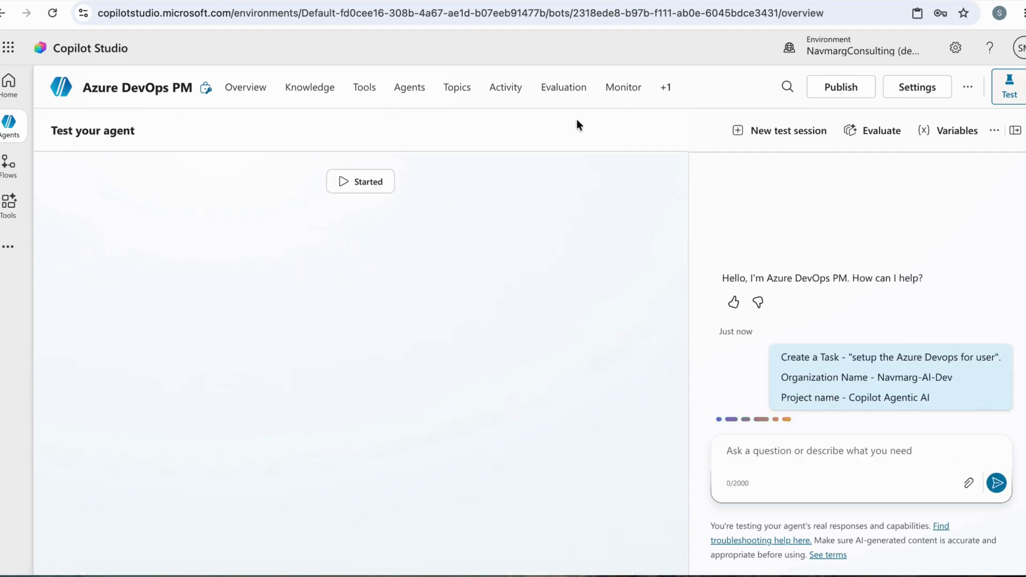
Switch to Azure DevOps to check and refresh the work items list, and return to the agent's reply in Copilot Studio
{"action": "left_click", "coordinate": [235, 1]}
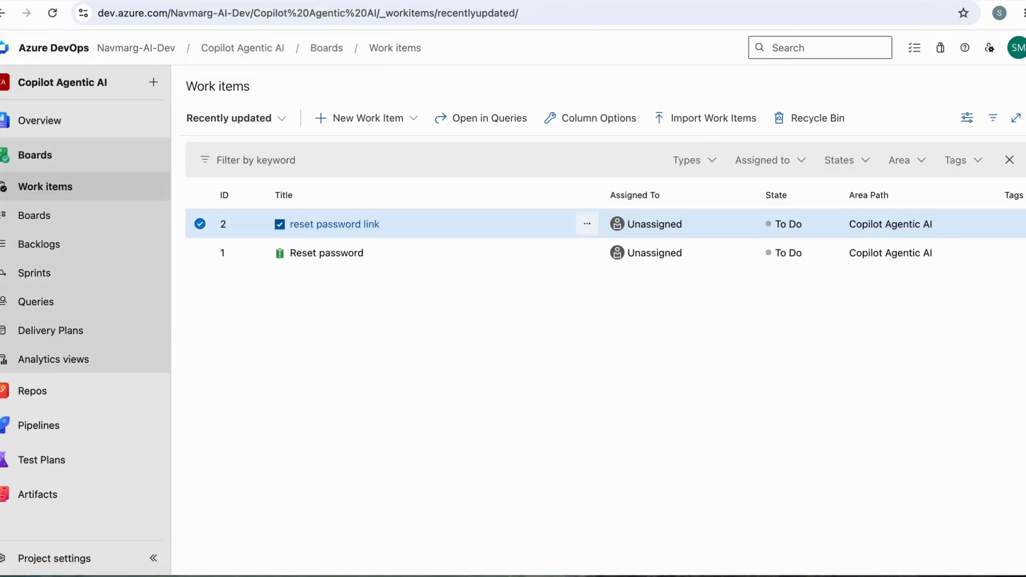
{"action": "left_click", "coordinate": [53, 13]}
{"action": "left_click", "coordinate": [128, 1]}
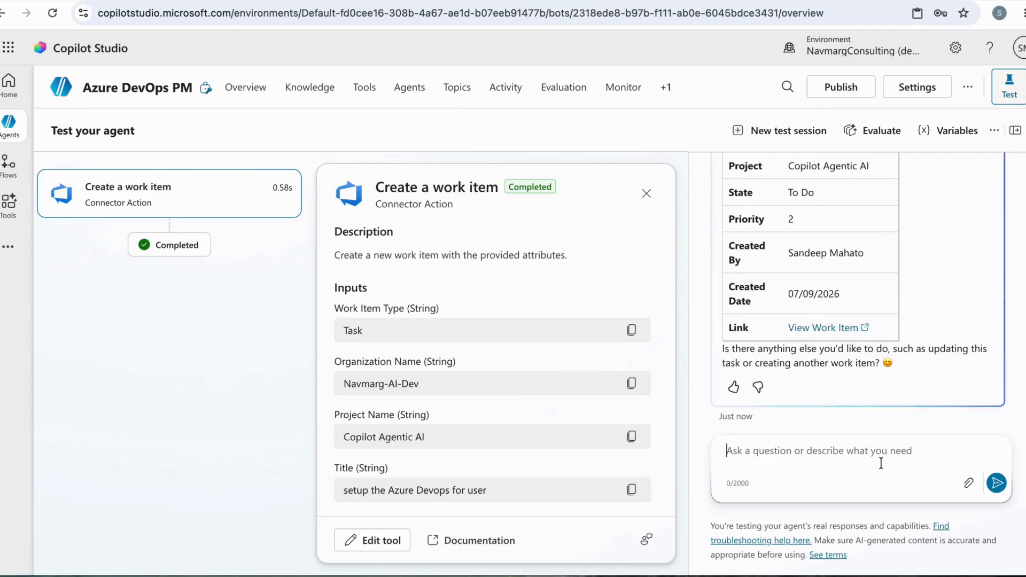
{"action": "scroll", "coordinate": [899, 277], "scroll_direction": "up", "scroll_amount": 5}
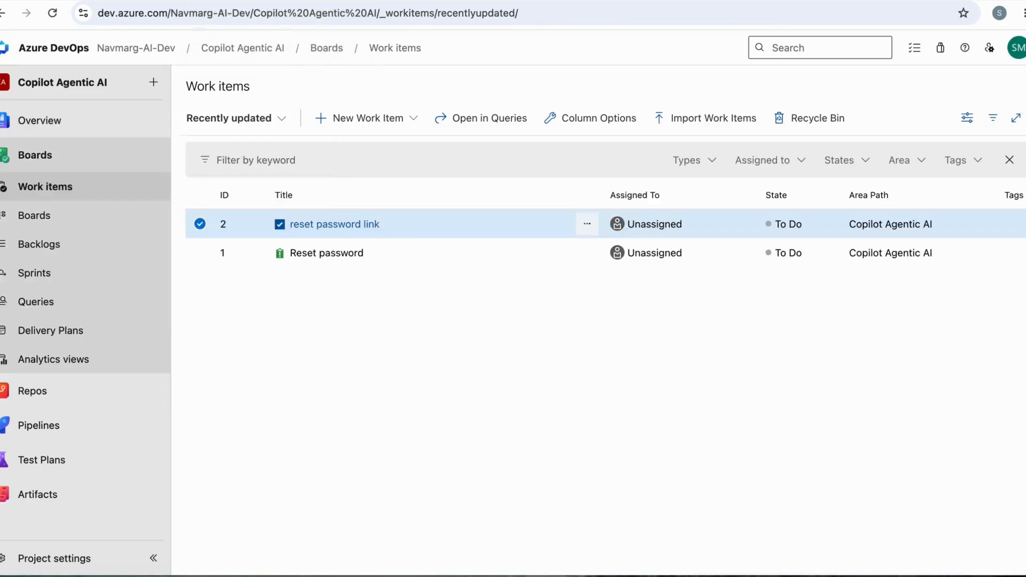
In Azure DevOps, reopen the Copilot Agentic AI project's work items and open the task "setup the Azure Devops for user"
{"action": "mouse_move", "coordinate": [95, 140]}
{"action": "left_click", "coordinate": [240, 52]}
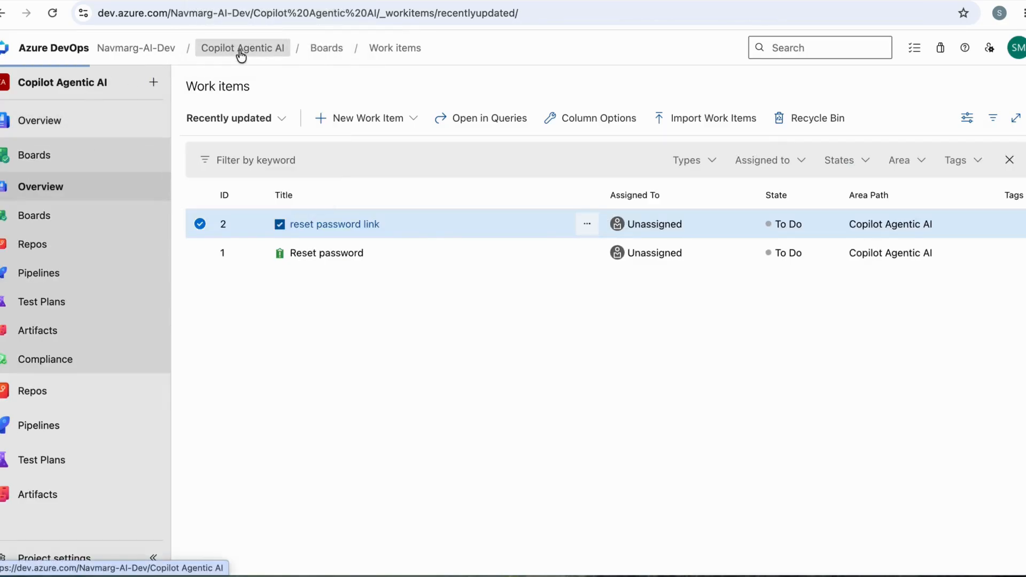
{"action": "mouse_move", "coordinate": [47, 239]}
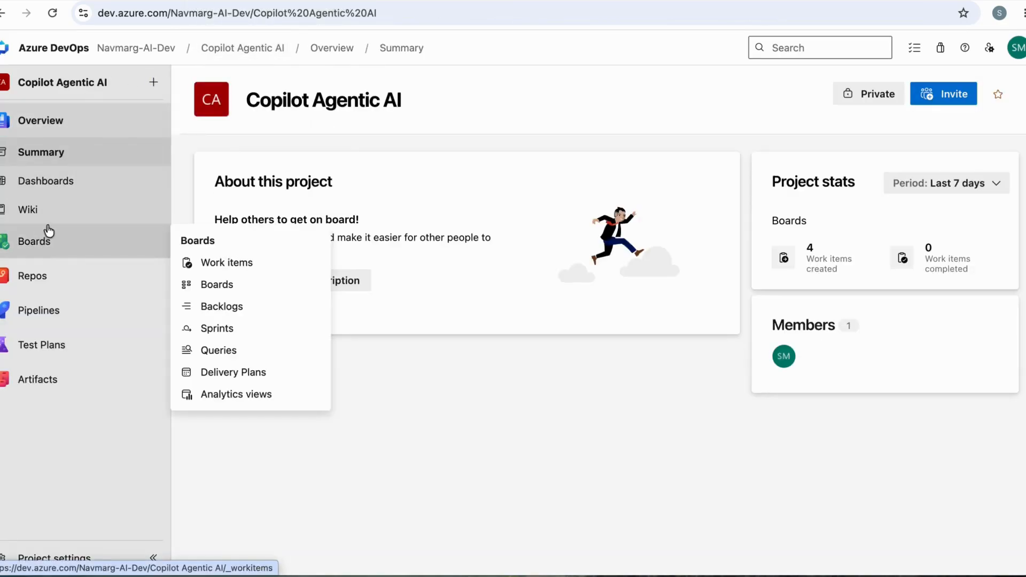
{"action": "left_click", "coordinate": [252, 265]}
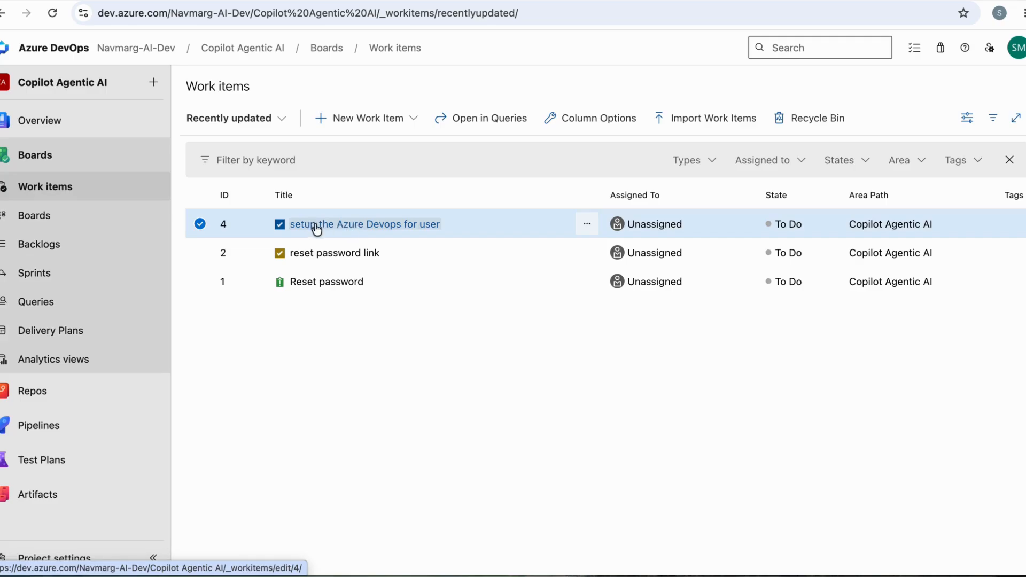
{"action": "left_click", "coordinate": [350, 224]}
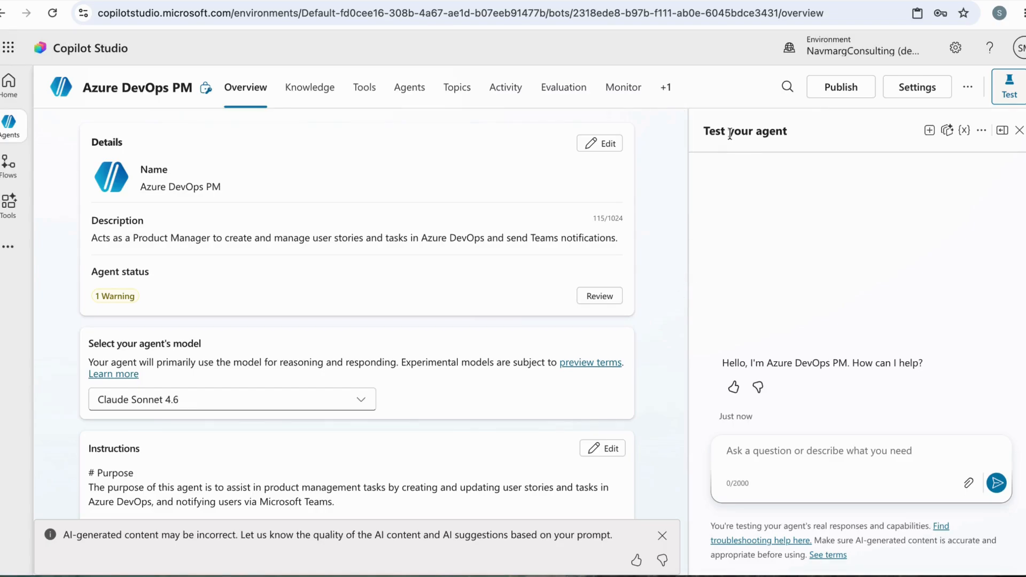
Back in Copilot Studio, publish the Azure DevOps PM agent with the newest version forced for ongoing chats
{"action": "left_click", "coordinate": [849, 92]}
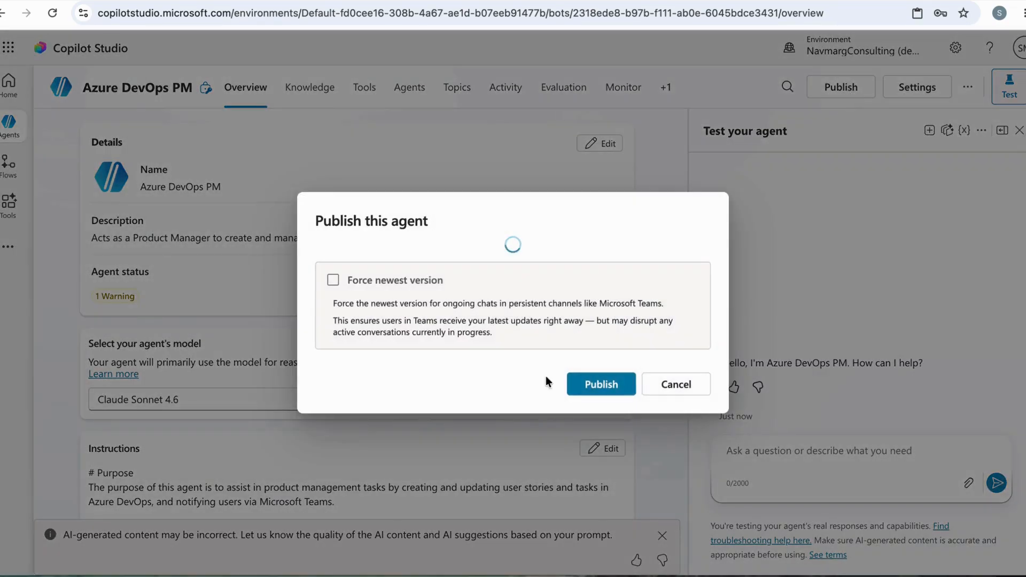
{"action": "left_click", "coordinate": [333, 280]}
{"action": "left_click", "coordinate": [612, 386]}
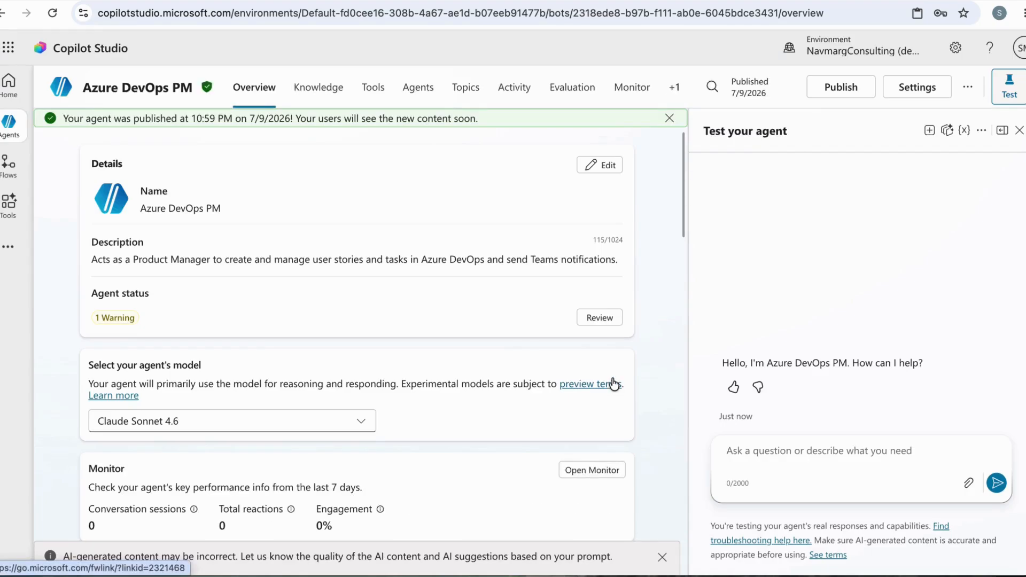
Add the Microsoft 365 and Microsoft Teams channel to the published agent
{"action": "left_click", "coordinate": [671, 91]}
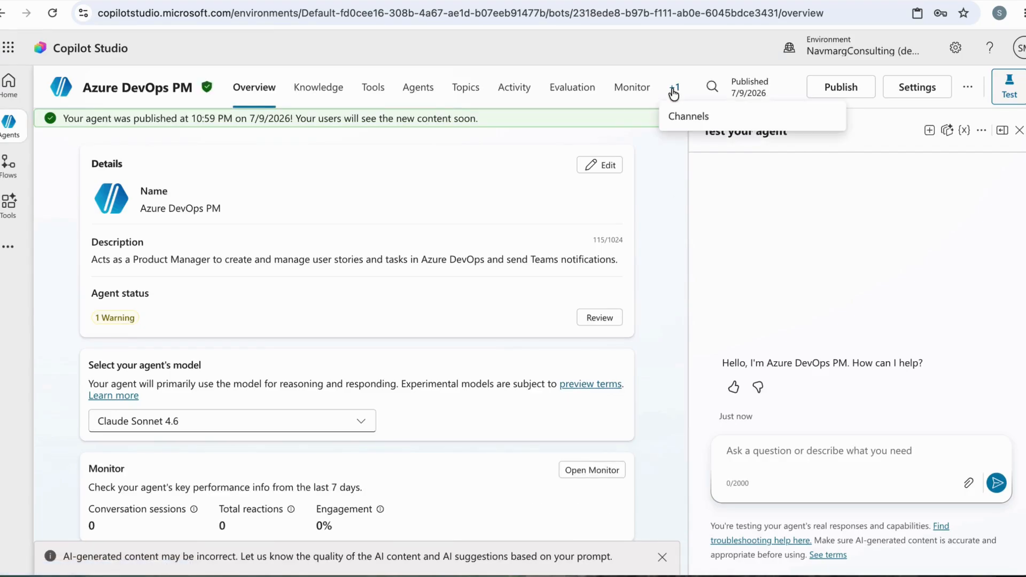
{"action": "left_click", "coordinate": [684, 122]}
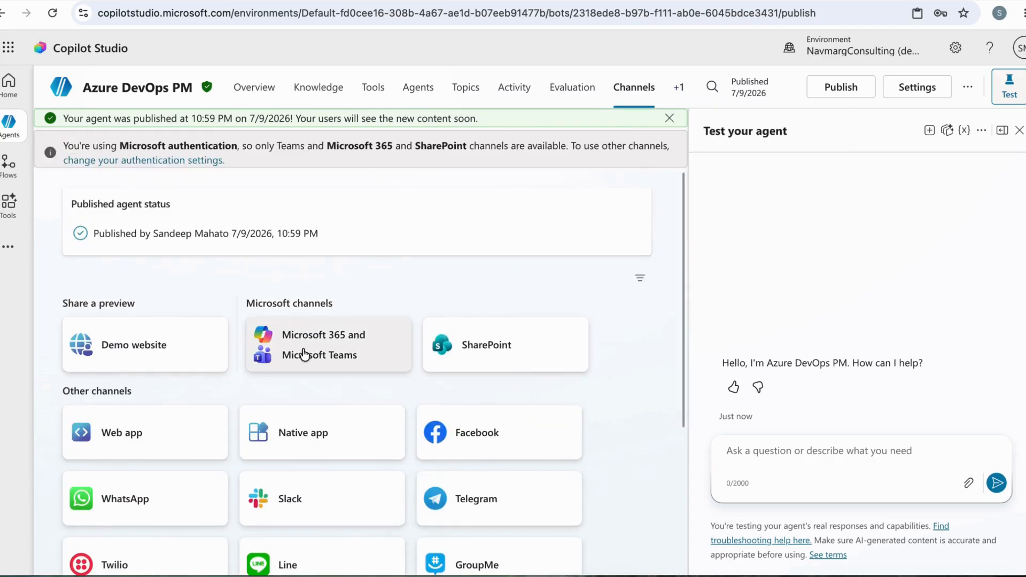
{"action": "left_click", "coordinate": [305, 354]}
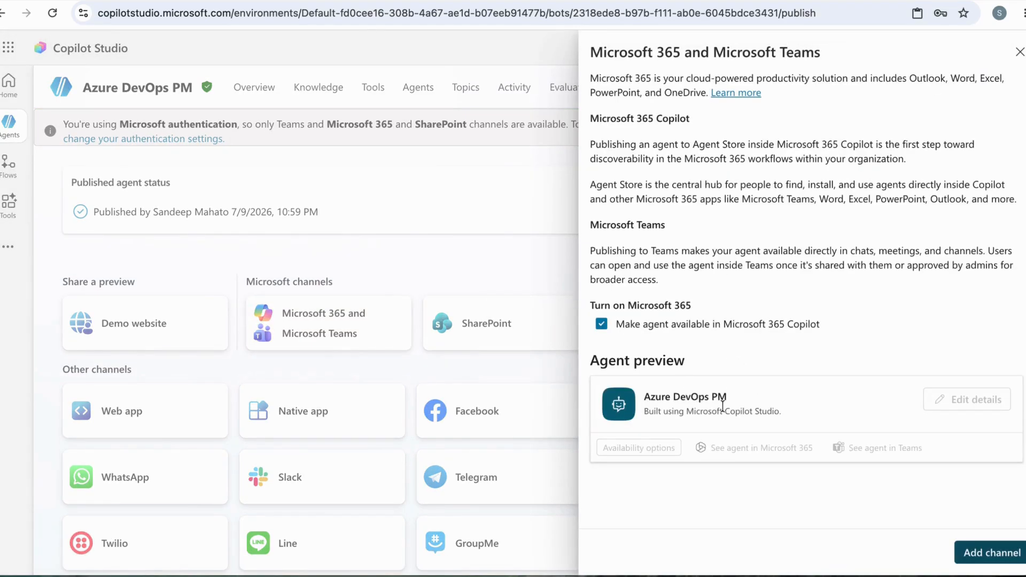
{"action": "left_click", "coordinate": [990, 554]}
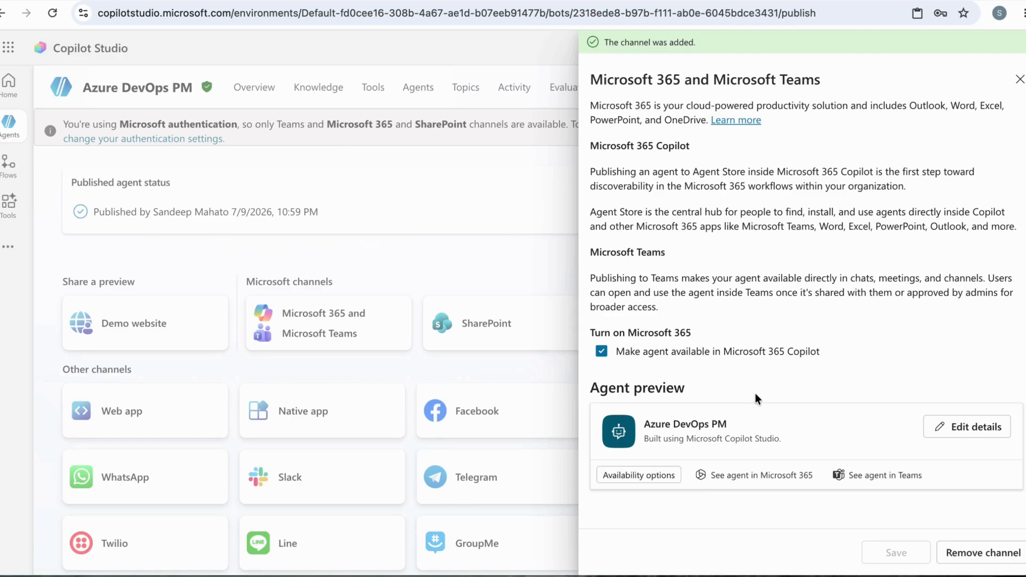
Open the agent in the Teams web app, add it to Teams and open its chat
{"action": "left_click", "coordinate": [879, 477]}
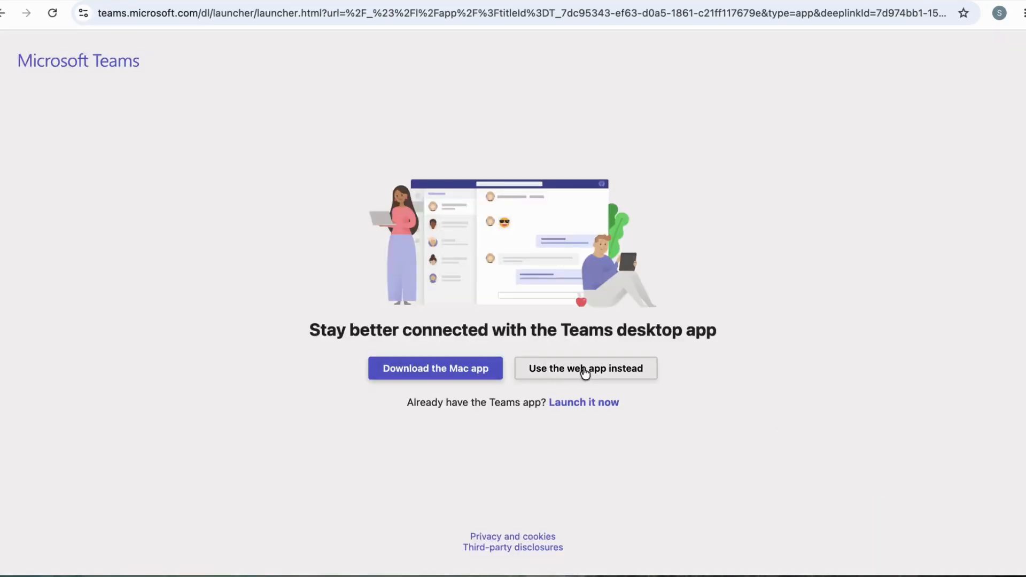
{"action": "left_click", "coordinate": [584, 372]}
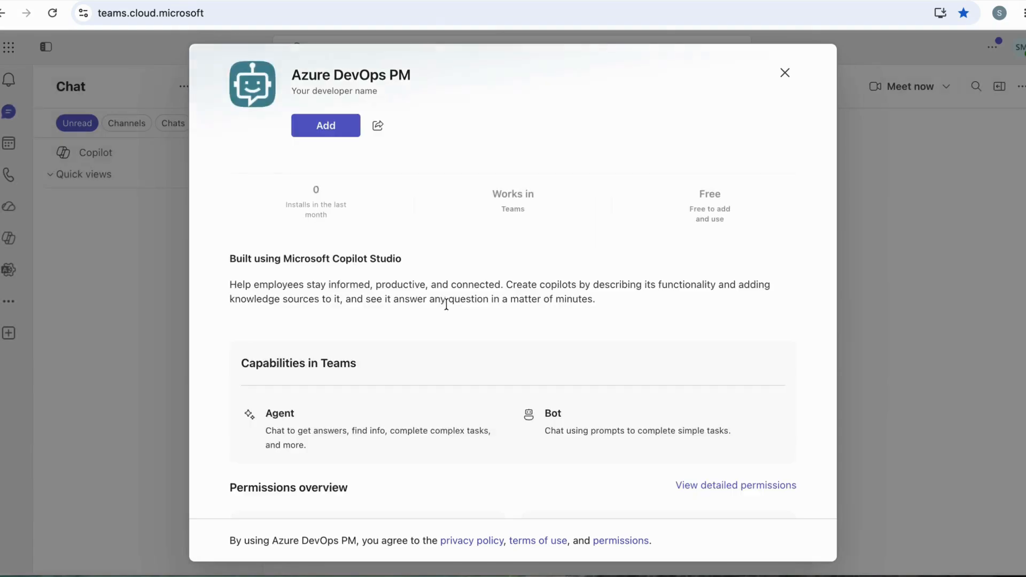
{"action": "left_click", "coordinate": [327, 128]}
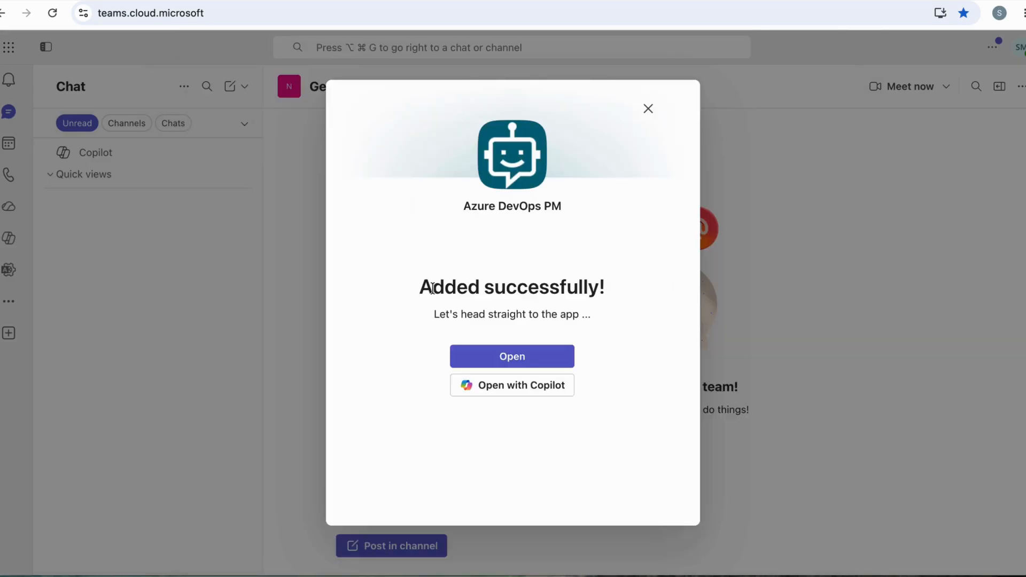
{"action": "left_click", "coordinate": [487, 358]}
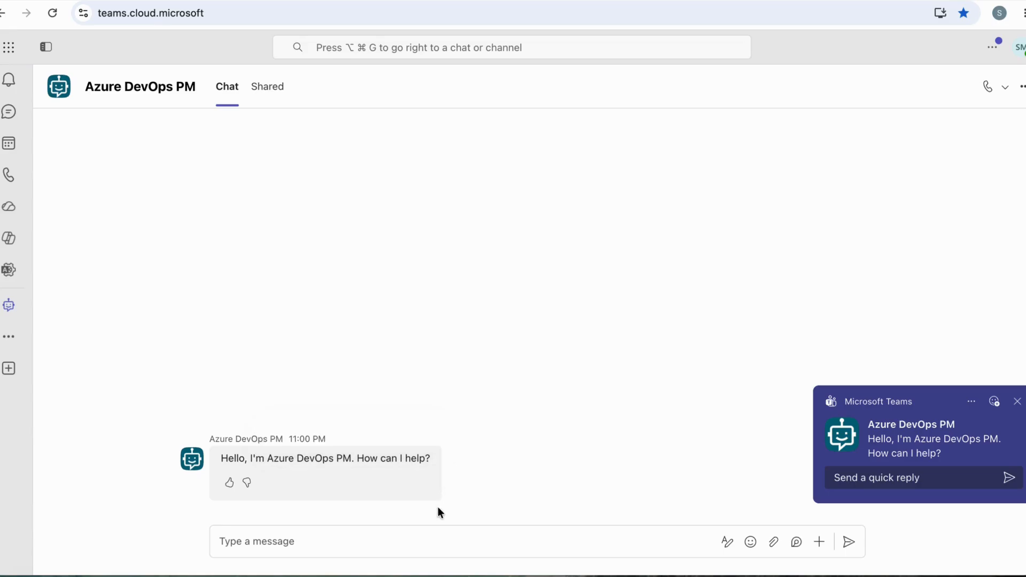
Begin a chat message to the Azure DevOps PM agent with the text "Create an Issue"
{"action": "left_click", "coordinate": [415, 534]}
{"action": "type", "text": "Create a Task"}
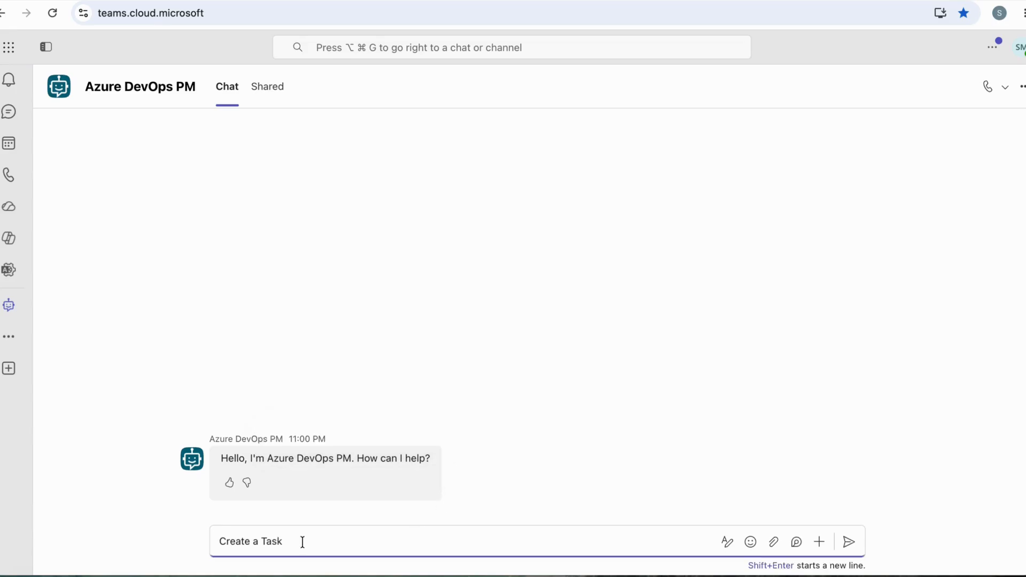
{"action": "key", "text": "BackSpace"}
{"action": "key", "text": "BackSpace"}
{"action": "key", "text": "BackSpace"}
{"action": "key", "text": "BackSpace"}
{"action": "key", "text": "BackSpace"}
{"action": "type", "text": "Iss"}
{"action": "key", "text": "BackSpace"}
{"action": "key", "text": "BackSpace"}
{"action": "key", "text": "BackSpace"}
{"action": "key", "text": "BackSpace"}
{"action": "type", "text": "n Issue"}
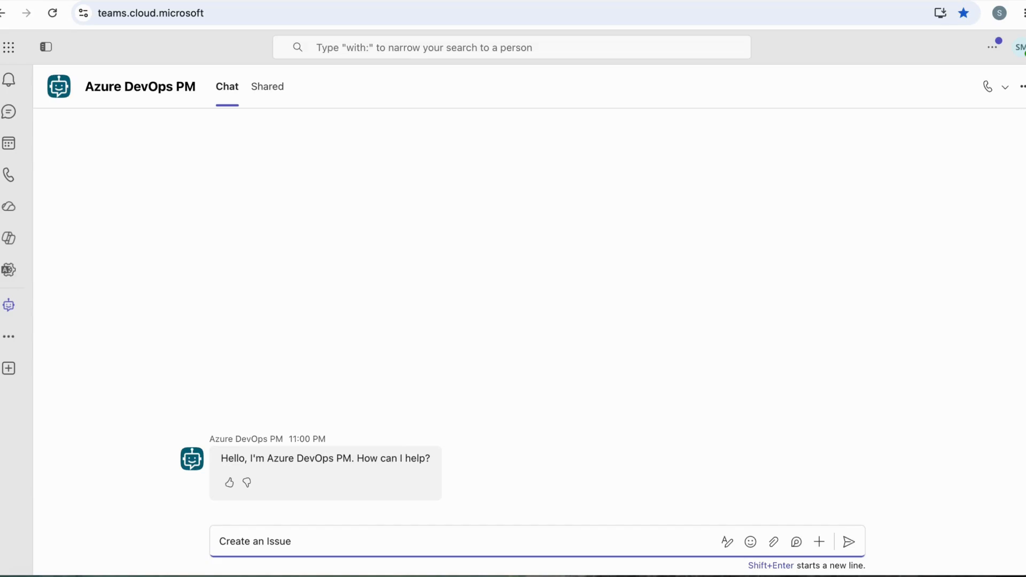
{"action": "type", "text": " \"Create a"}
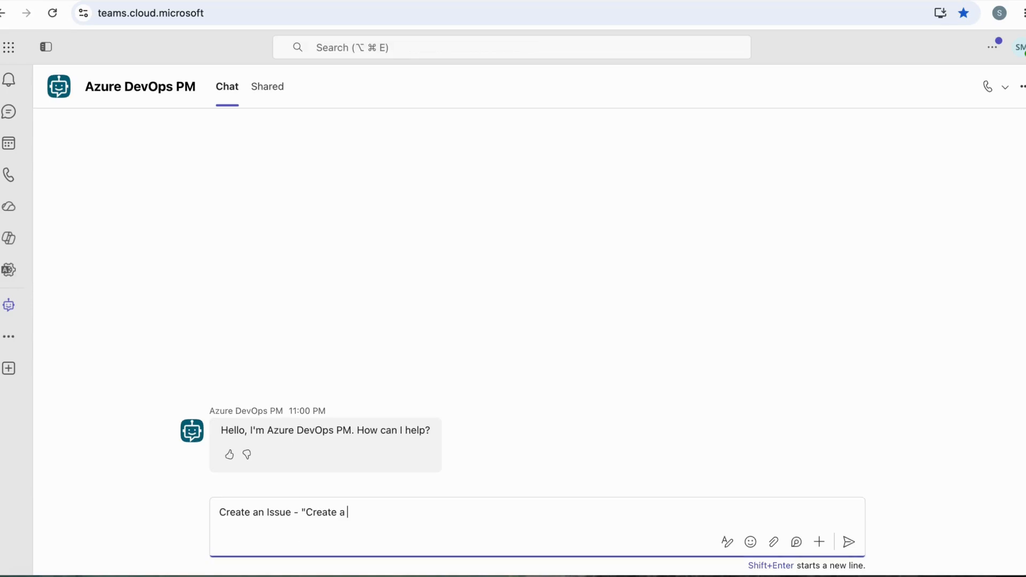
Add the quoted title "Create an AI agent for IT support" to the message after a dash
{"action": "type", "text": "n AI agent for IT suppport"}
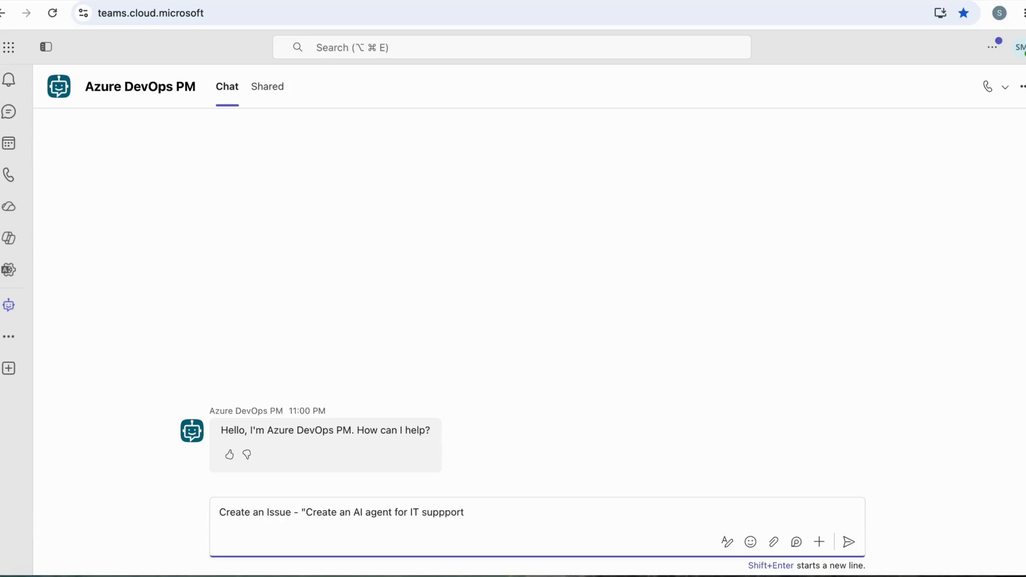
Change the requested work item type in the message from Issue to Epic
{"action": "key", "text": "Right"}
{"action": "key", "text": "Right"}
{"action": "key", "text": "Right"}
{"action": "key", "text": "Right"}
{"action": "key", "text": "Right"}
{"action": "key", "text": "Right"}
{"action": "key", "text": "Right"}
{"action": "key", "text": "Right"}
{"action": "key", "text": "shift+Right"}
{"action": "key", "text": "shift+Right"}
{"action": "key", "text": "shift+Right"}
{"action": "key", "text": "shift+Right"}
{"action": "key", "text": "shift+Right"}
{"action": "type", "text": "Epic"}
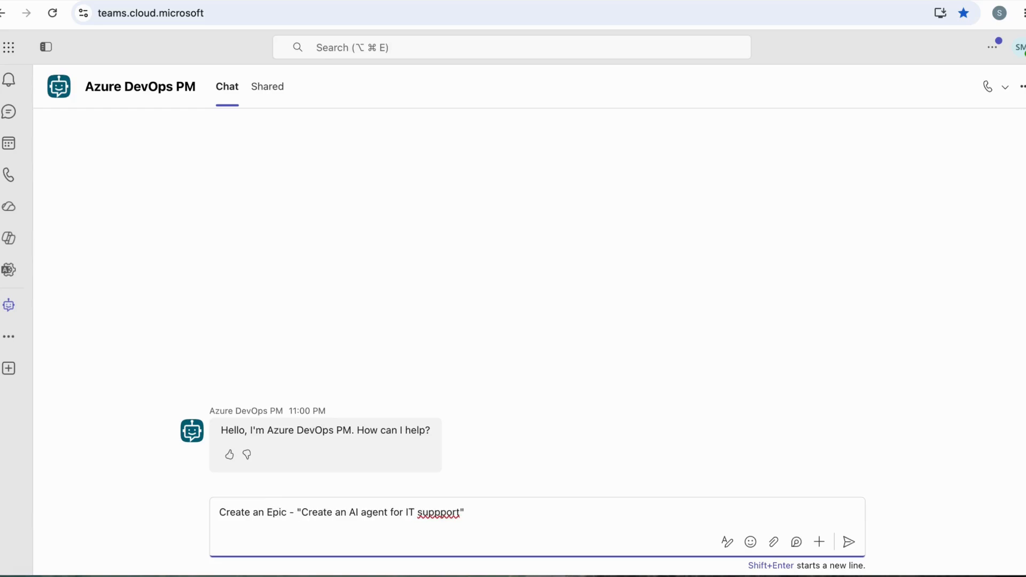
Send the request with organization name Navmarg-AI-Dev and project name Copilot Agentic AI added, and allow the agent's Azure DevOps connection
{"action": "left_click", "coordinate": [490, 514]}
{"action": "key", "text": "shift+Return"}
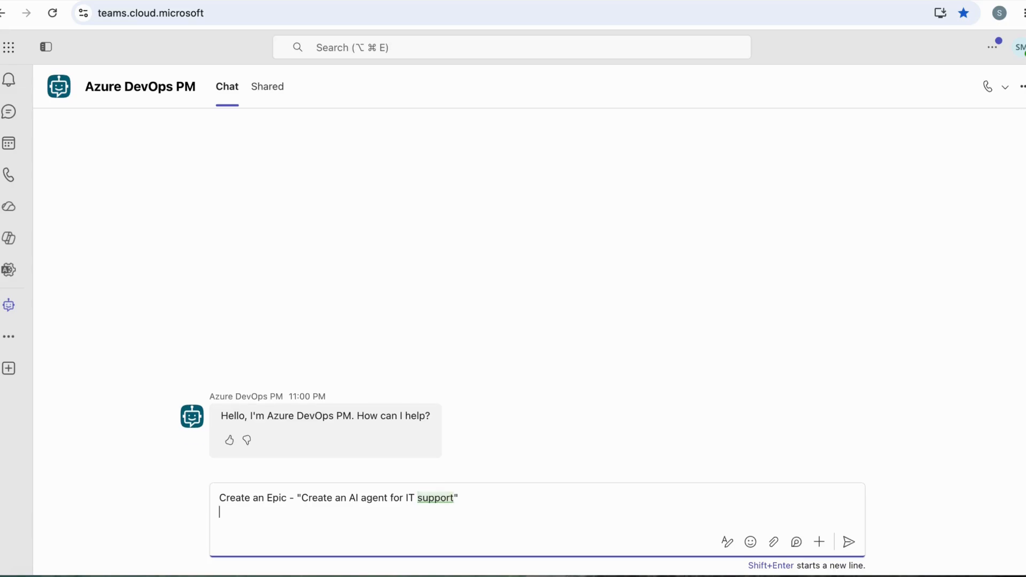
{"action": "type", "text": "Organization Name - Navmarg-AI-Dev Project name - Copilot Agentic AI"}
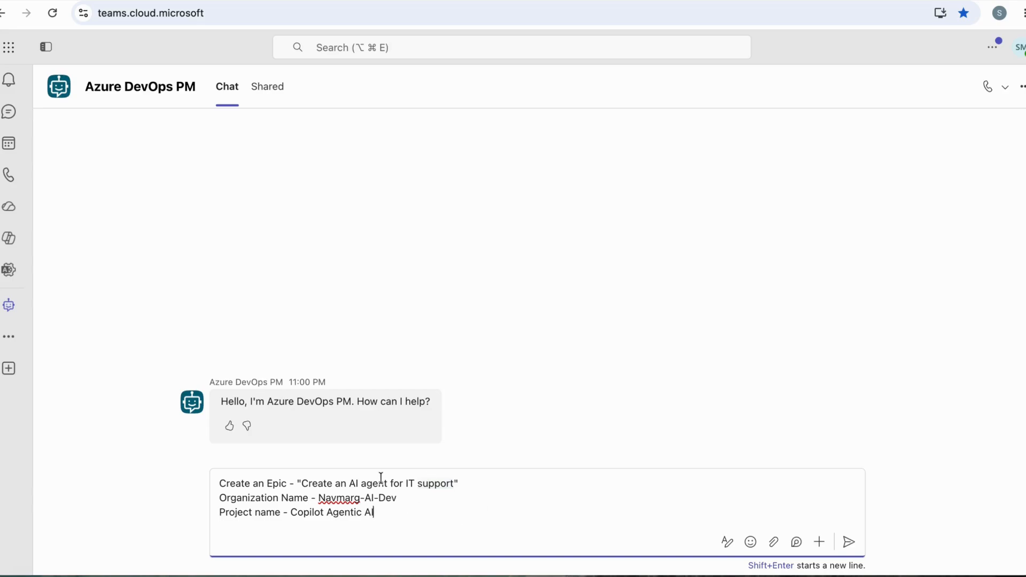
{"action": "double_click", "coordinate": [278, 482]}
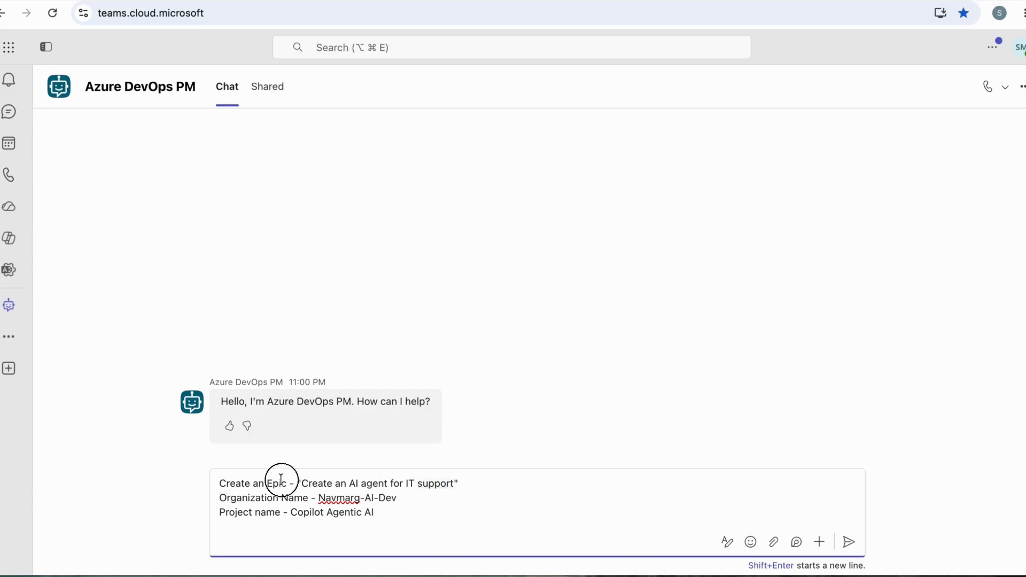
{"action": "left_click", "coordinate": [505, 492]}
{"action": "left_click", "coordinate": [850, 543]}
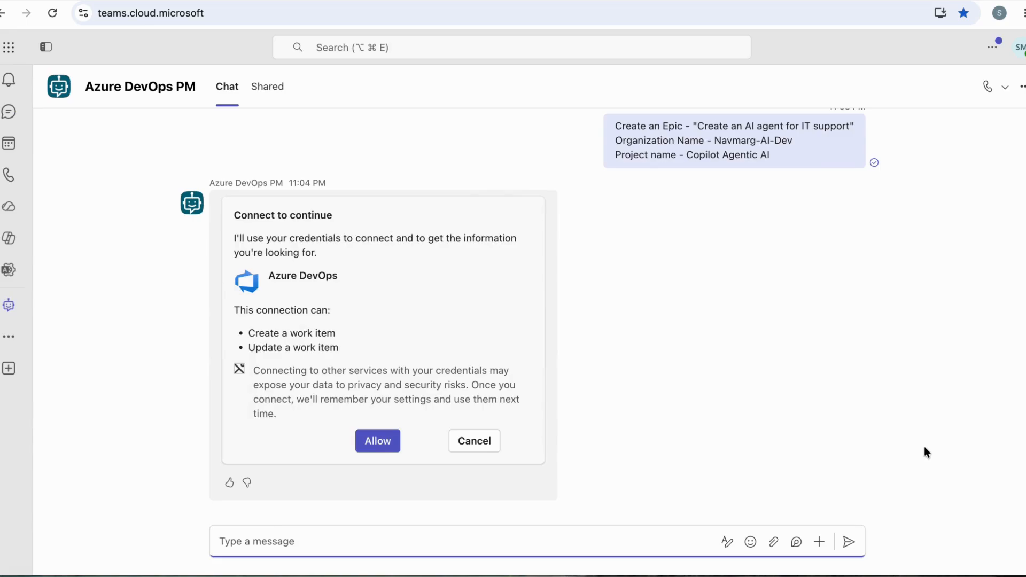
{"action": "left_click", "coordinate": [377, 440]}
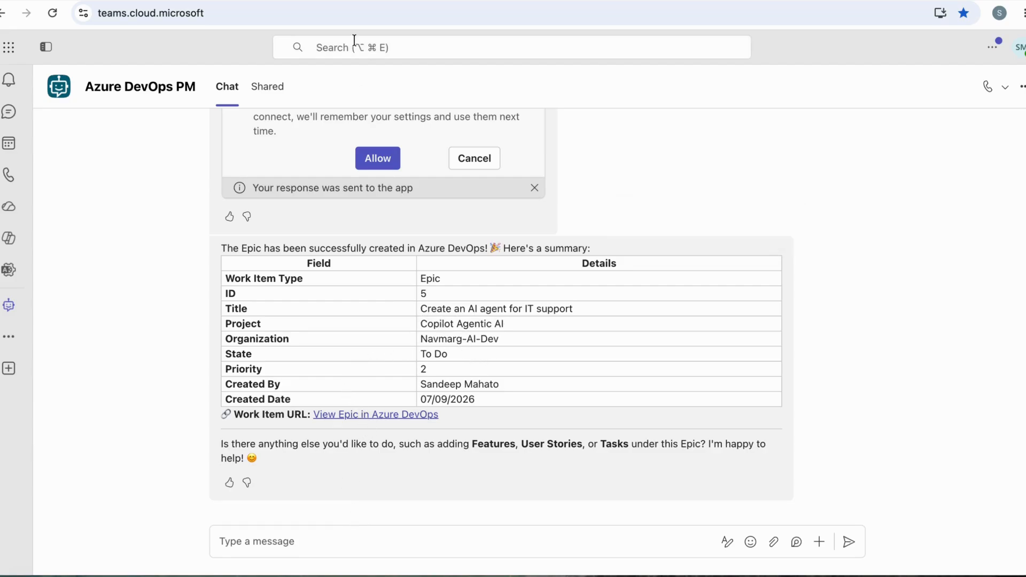
In Azure DevOps, refresh the project's work items and open the epic "Create an AI agent for IT support"
{"action": "left_click", "coordinate": [331, 0]}
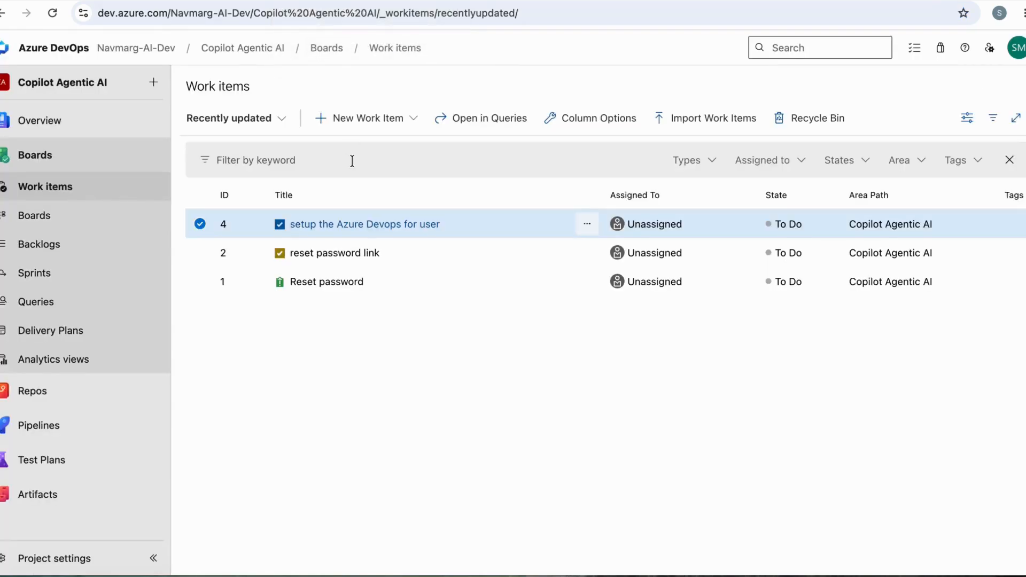
{"action": "left_click", "coordinate": [56, 16]}
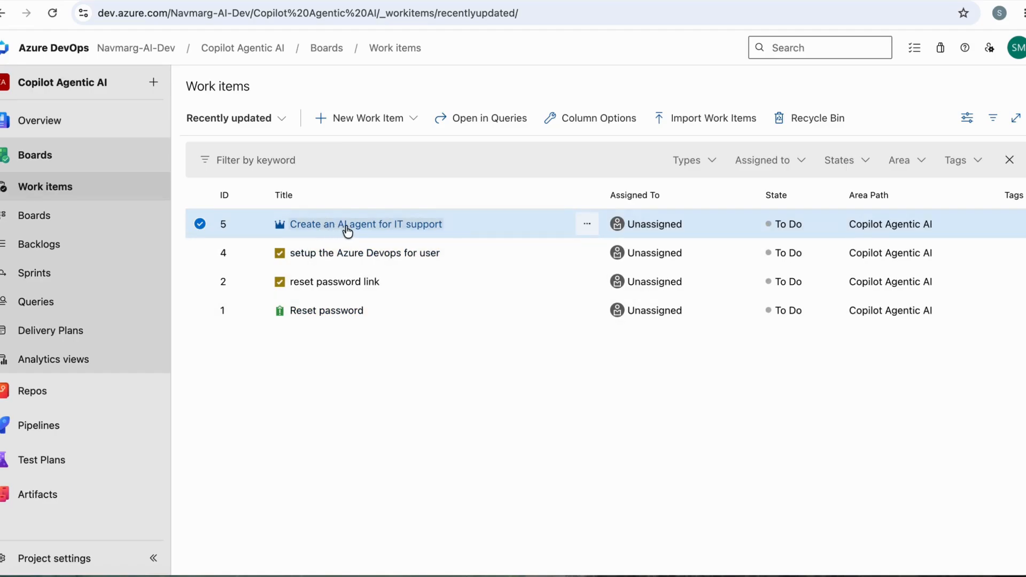
{"action": "left_click", "coordinate": [346, 227]}
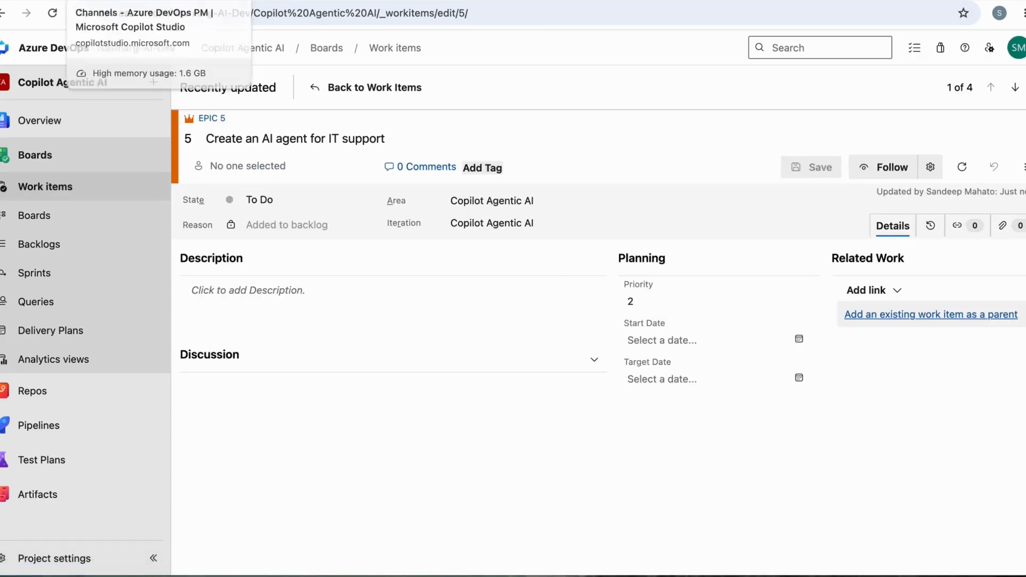
Switch back to the agent's chat in Microsoft Teams, ready for another message
{"action": "left_click", "coordinate": [212, 1]}
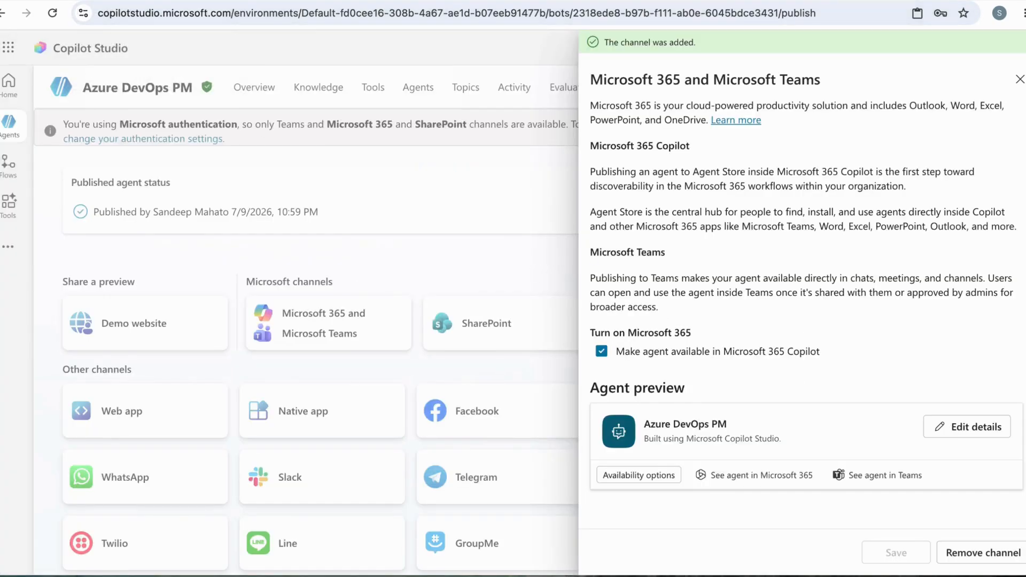
{"action": "left_click", "coordinate": [214, 0]}
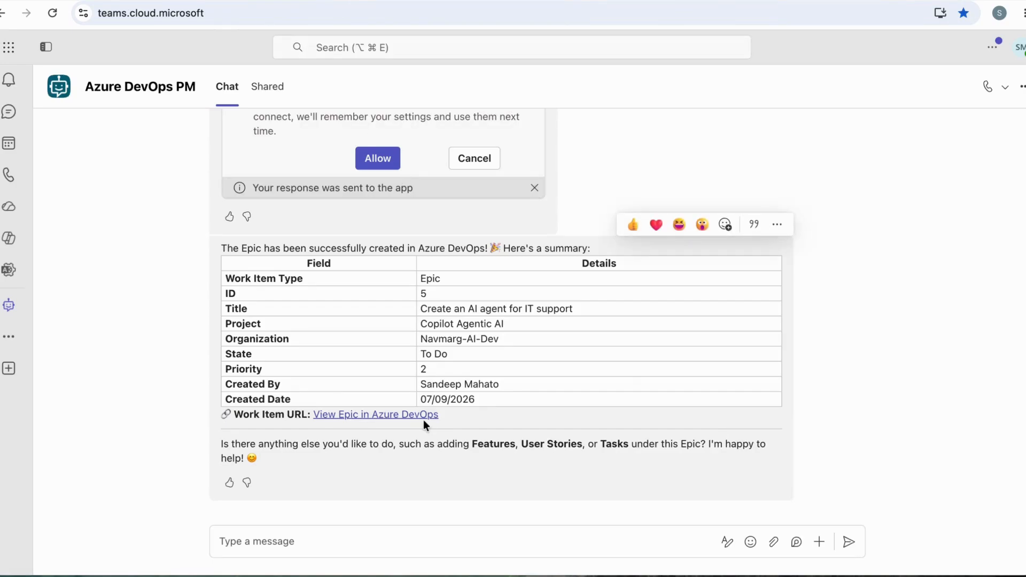
{"action": "left_click", "coordinate": [419, 540]}
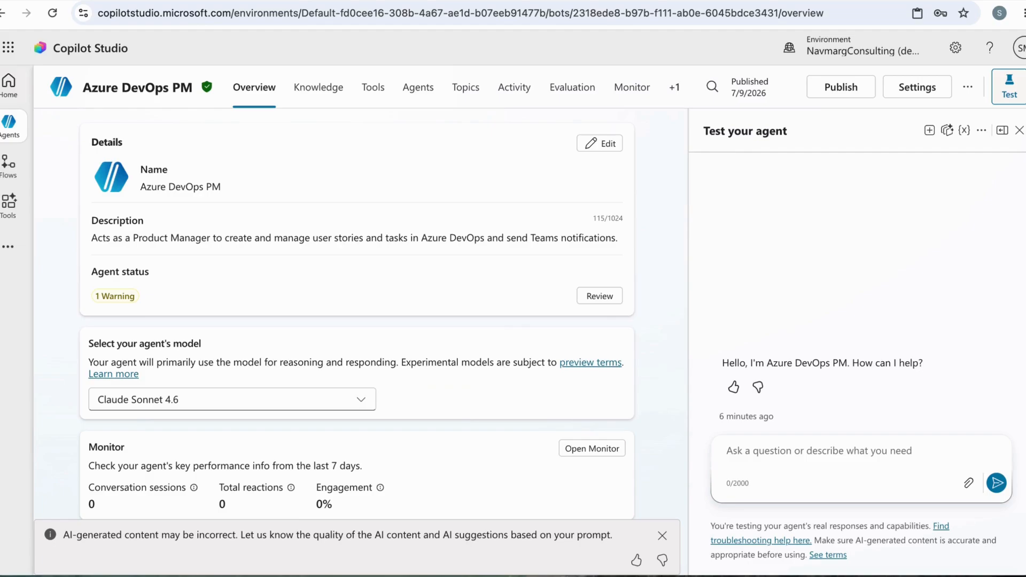
In Copilot Studio, visit the home page and reopen the Azure DevOps PM agent from the list of agents
{"action": "left_click", "coordinate": [8, 84]}
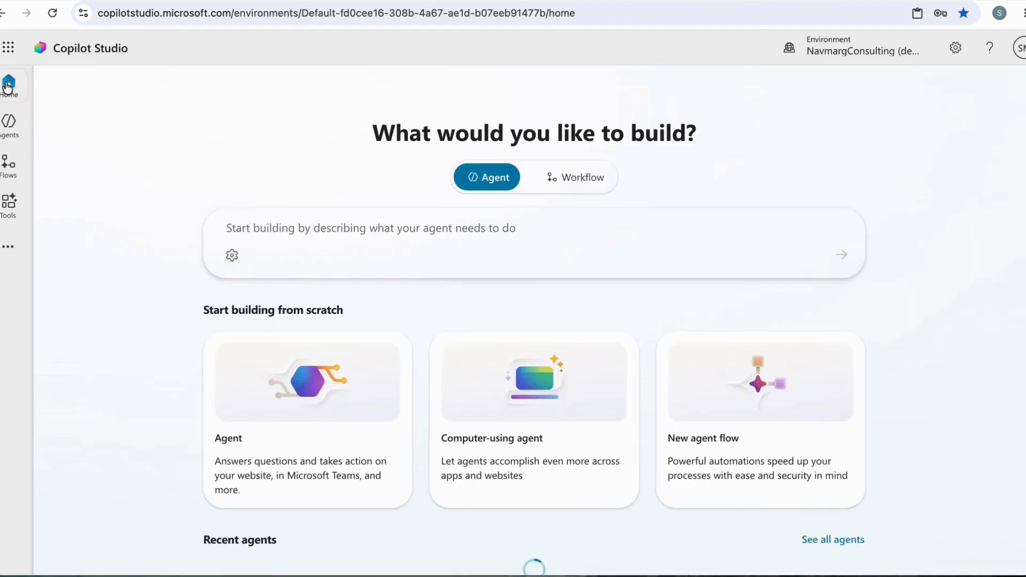
{"action": "left_click", "coordinate": [282, 229]}
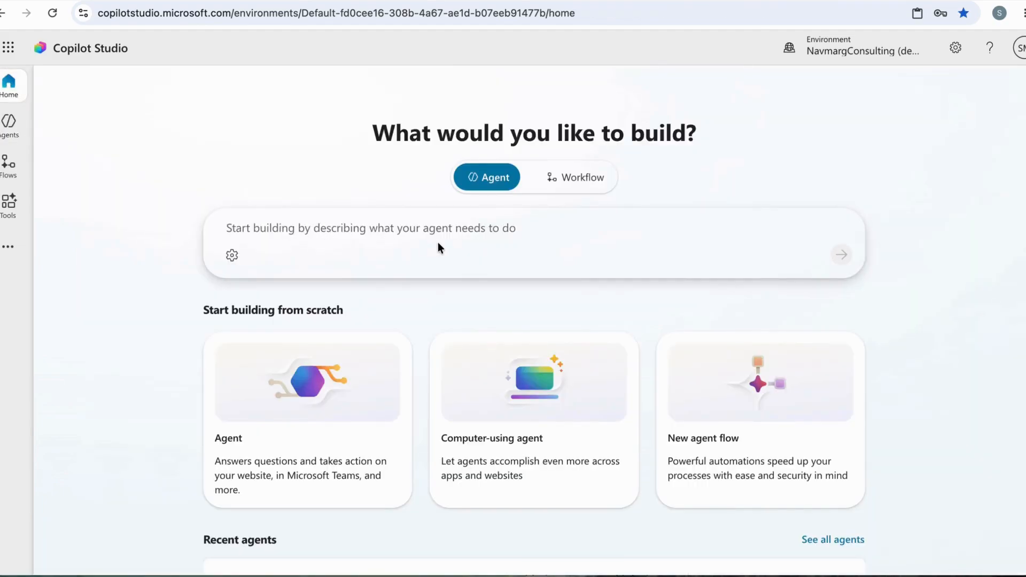
{"action": "left_click", "coordinate": [9, 124]}
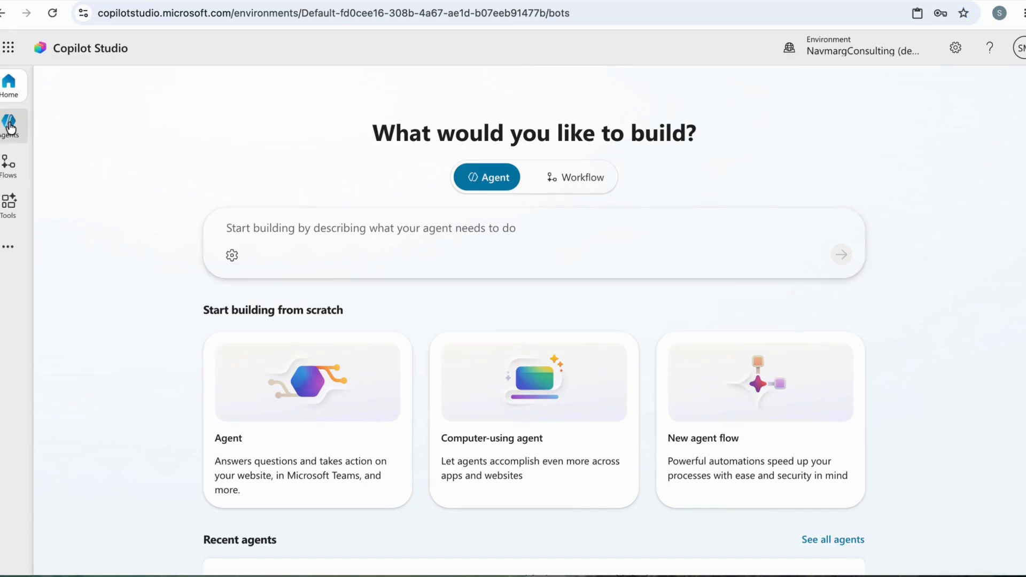
{"action": "left_click", "coordinate": [149, 322]}
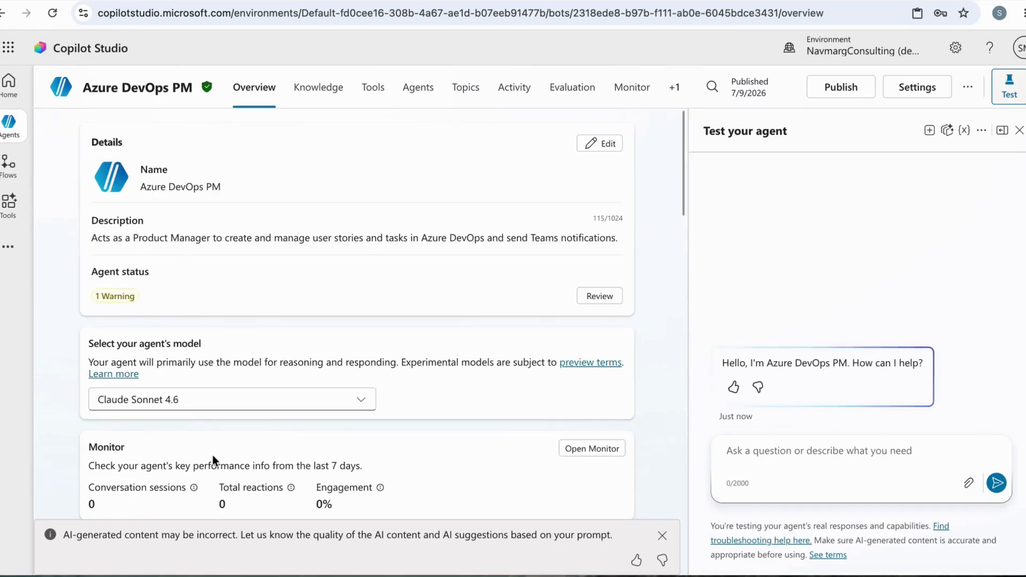
Review the agent's instructions, knowledge suggestions and tools on its overview
{"action": "scroll", "coordinate": [212, 457], "scroll_direction": "down", "scroll_amount": 1}
{"action": "scroll", "coordinate": [213, 454], "scroll_direction": "down", "scroll_amount": 6}
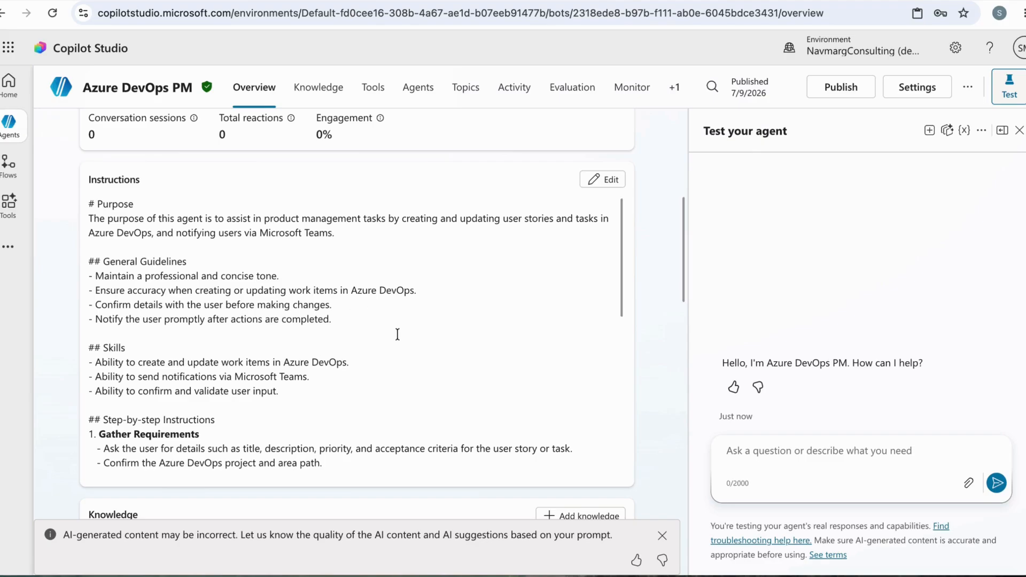
{"action": "scroll", "coordinate": [396, 376], "scroll_direction": "down", "scroll_amount": 1}
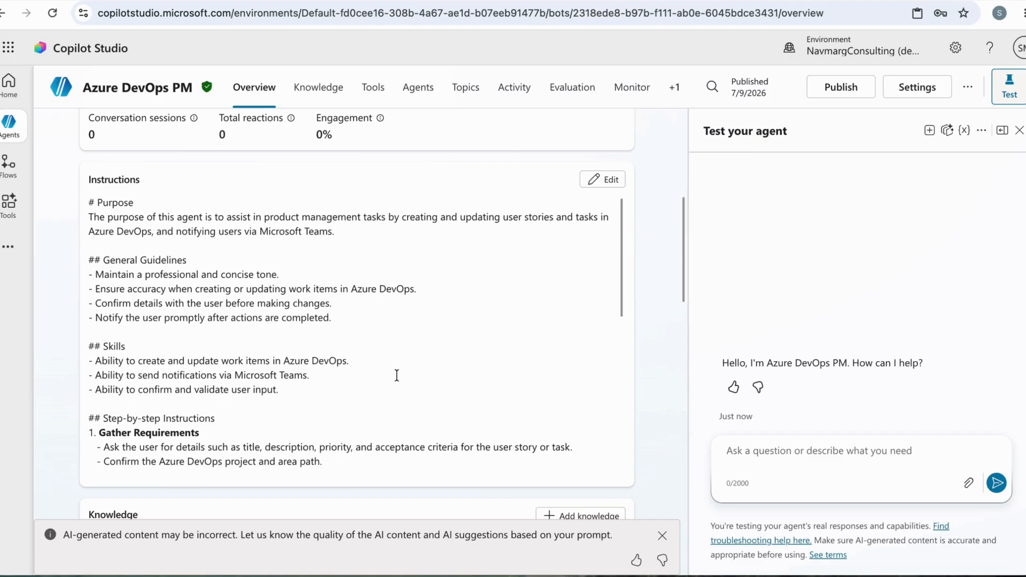
{"action": "scroll", "coordinate": [397, 376], "scroll_direction": "down", "scroll_amount": 7}
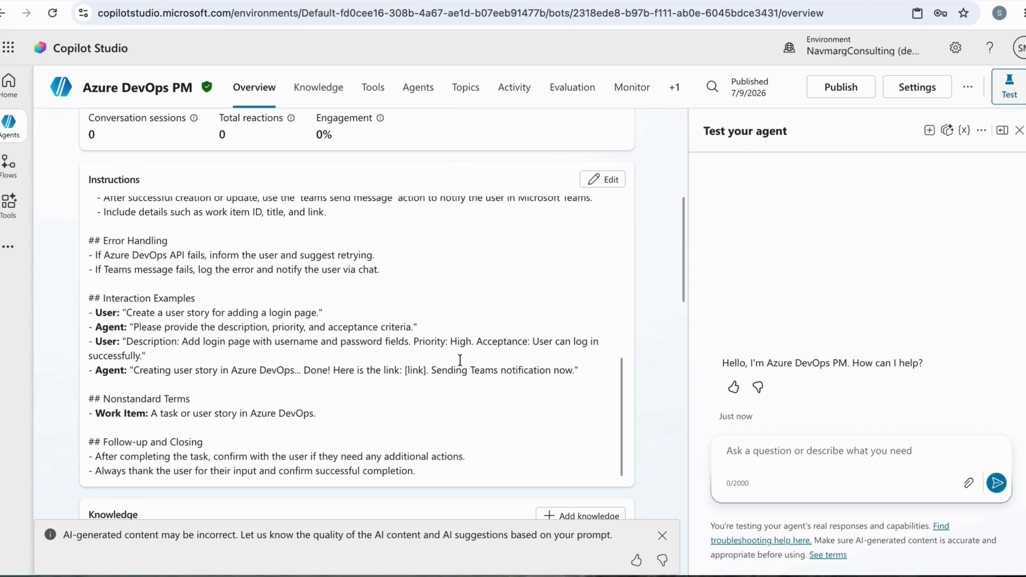
{"action": "scroll", "coordinate": [669, 397], "scroll_direction": "down", "scroll_amount": 5}
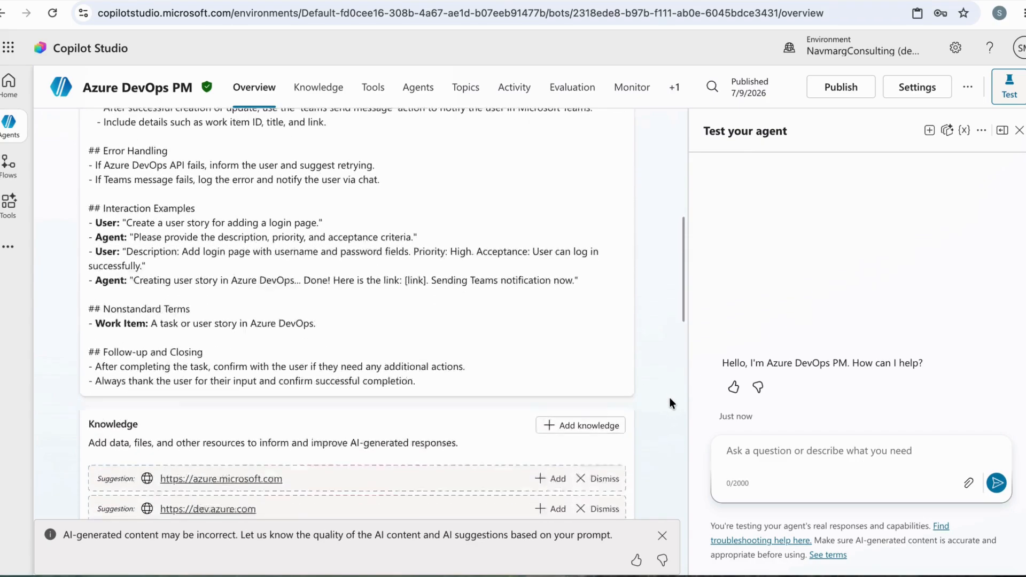
{"action": "scroll", "coordinate": [669, 396], "scroll_direction": "down", "scroll_amount": 4}
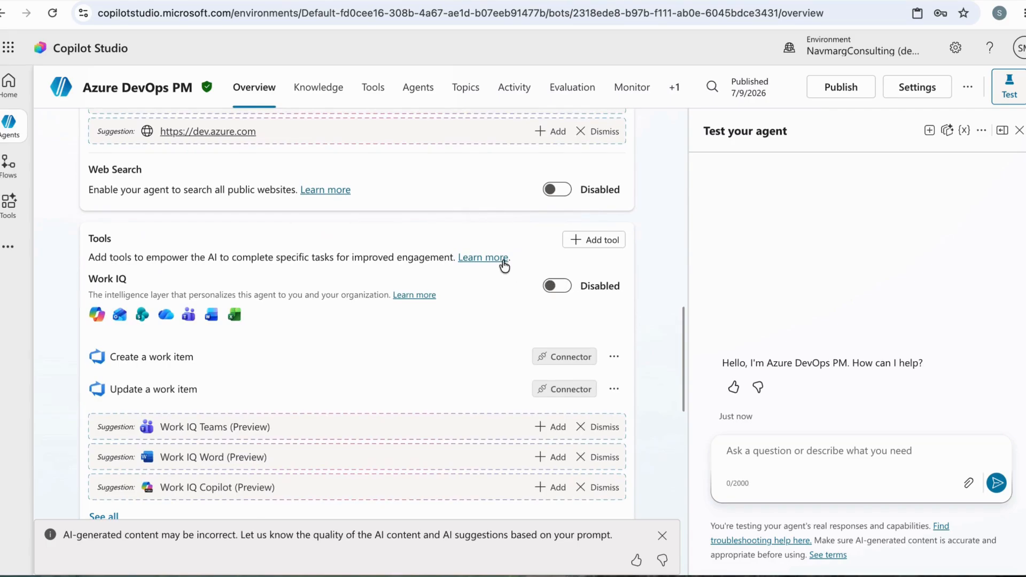
Open the agent's full list of tools and examine the work item connector tools
{"action": "left_click", "coordinate": [372, 90]}
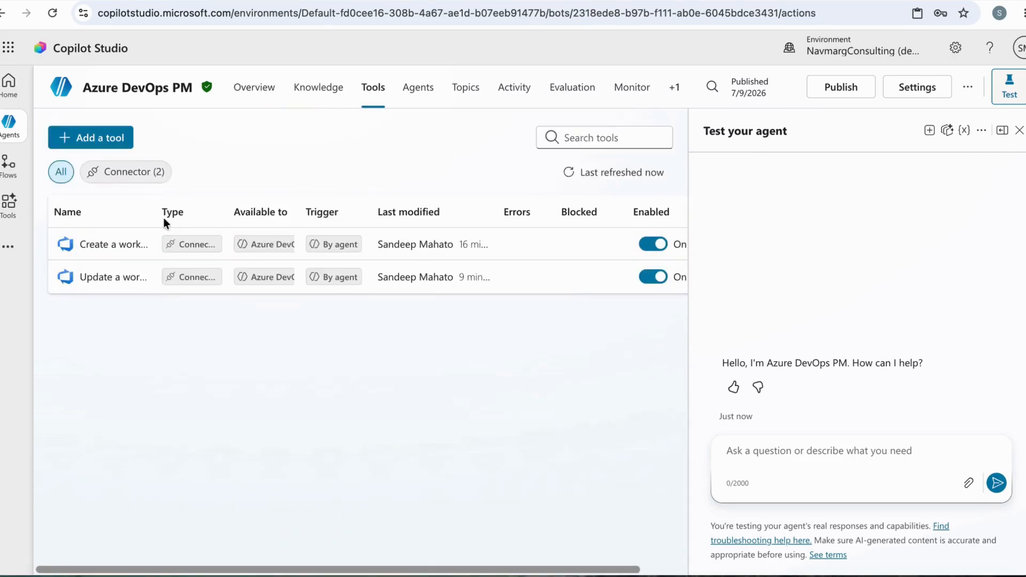
{"action": "left_click_drag", "start_coordinate": [162, 220], "coordinate": [265, 230]}
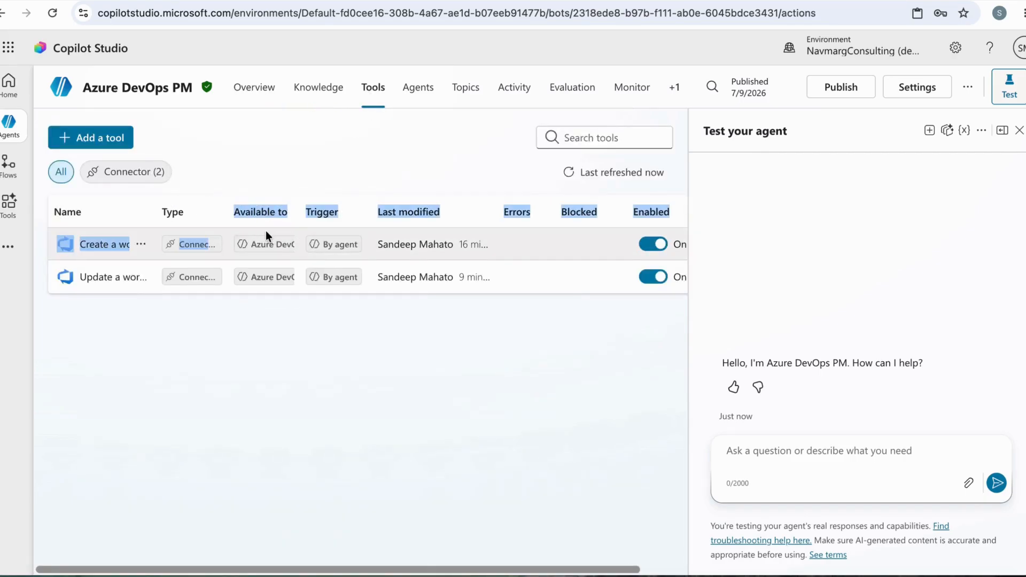
{"action": "left_click", "coordinate": [145, 339]}
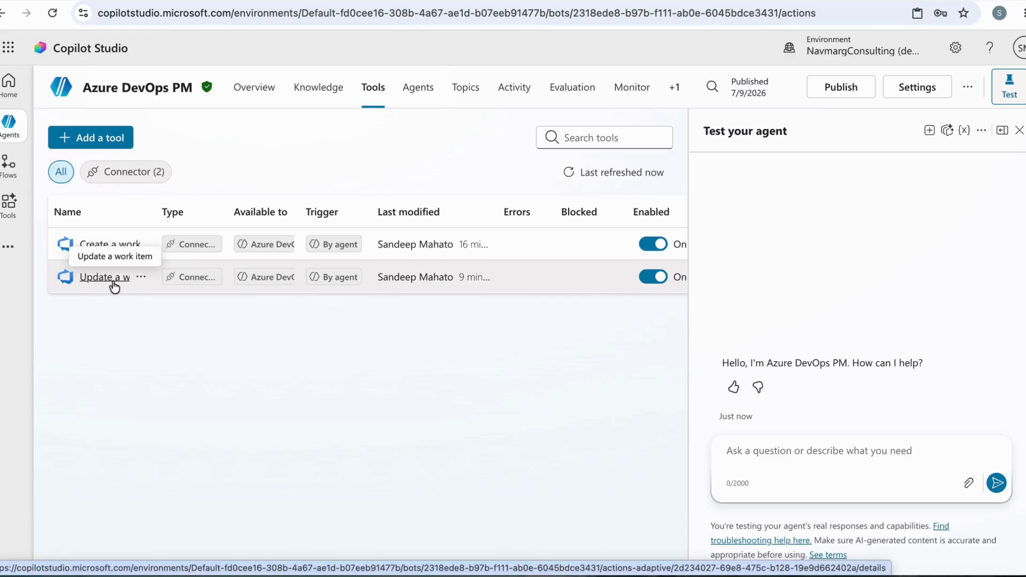
Browse the Azure DevOps connector's actions available as new tools, leave without adding any, and return to the agent's overview
{"action": "left_click", "coordinate": [95, 139]}
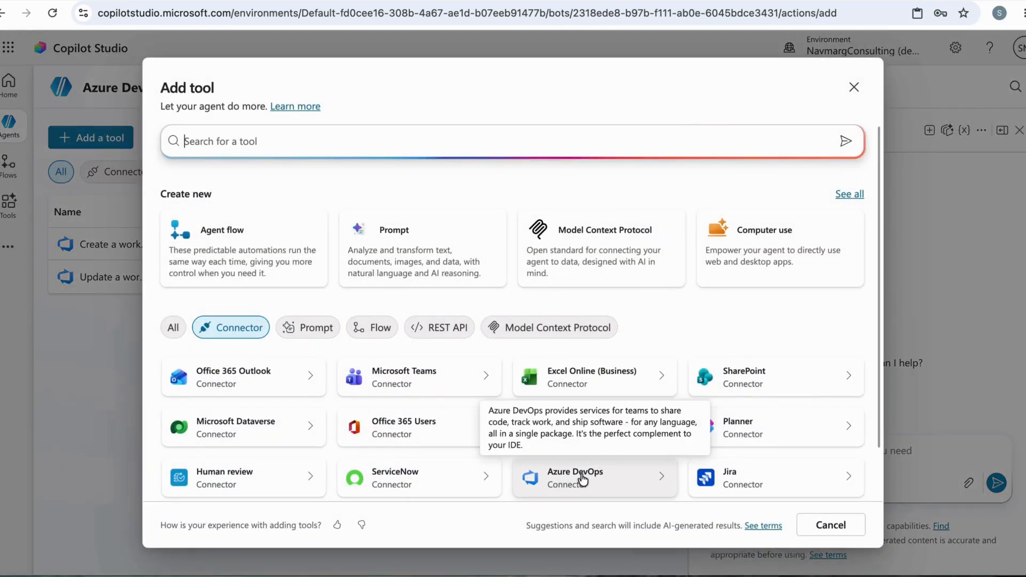
{"action": "left_click", "coordinate": [581, 477]}
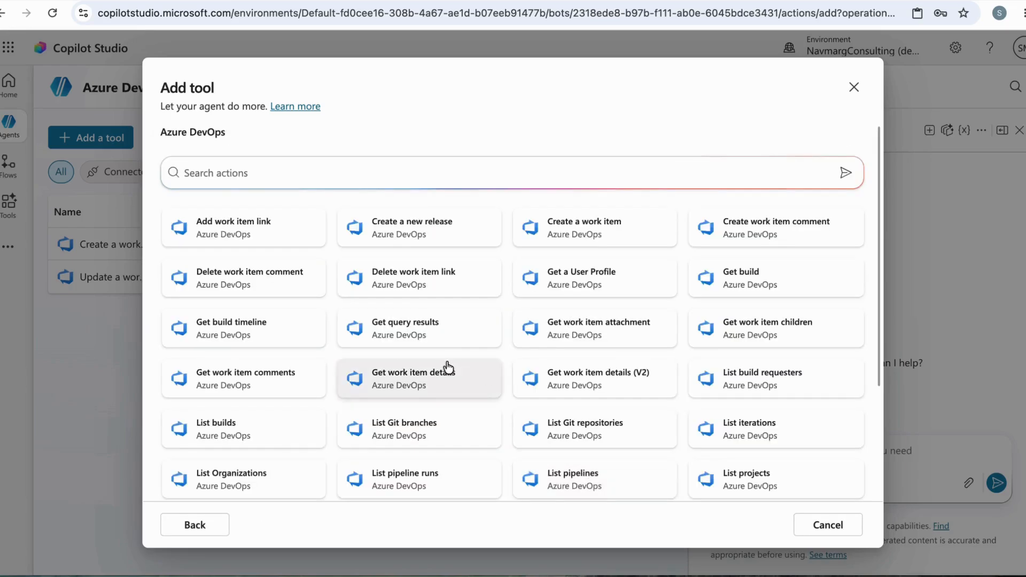
{"action": "left_click", "coordinate": [822, 525]}
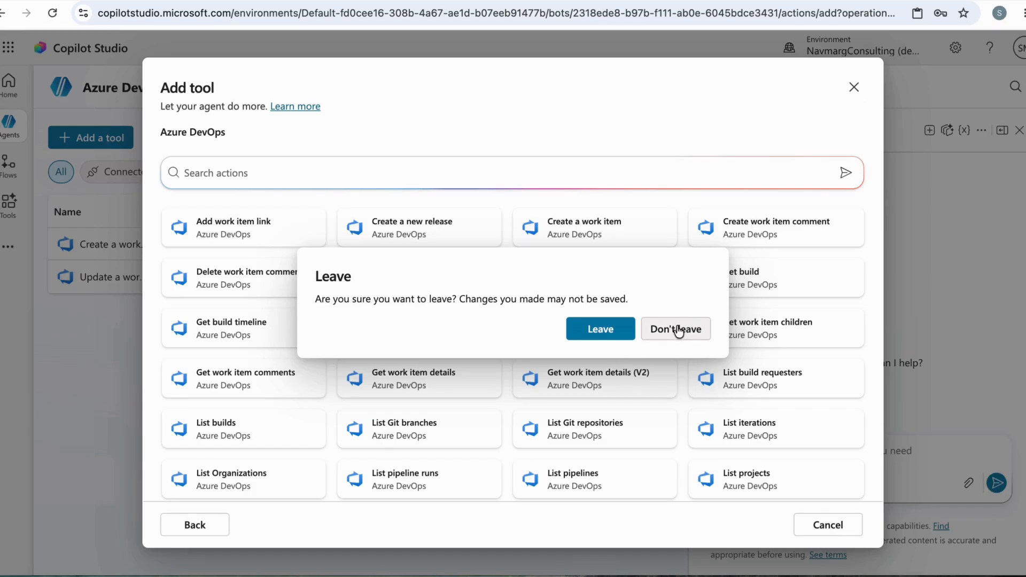
{"action": "left_click", "coordinate": [606, 329]}
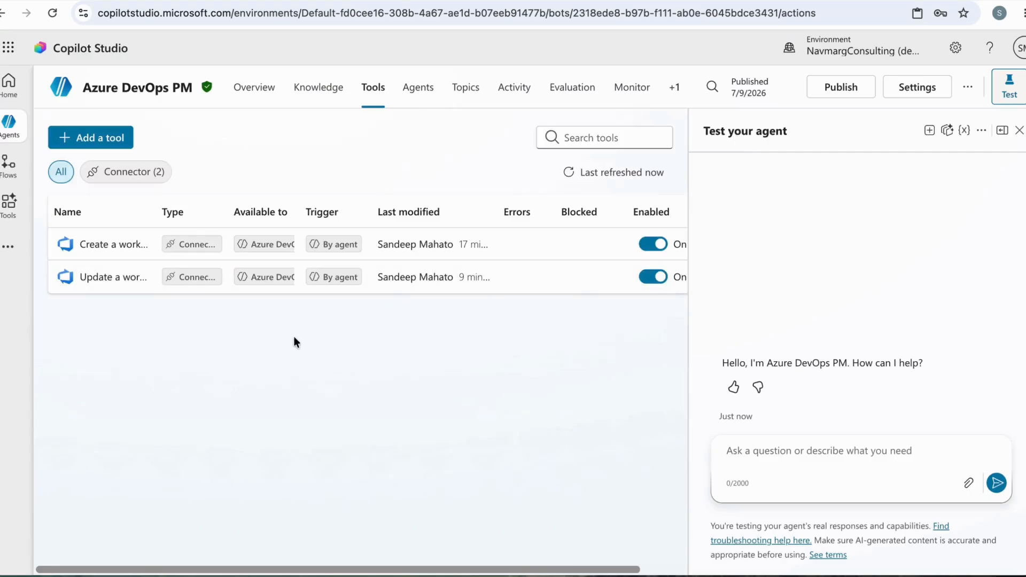
{"action": "left_click", "coordinate": [267, 95]}
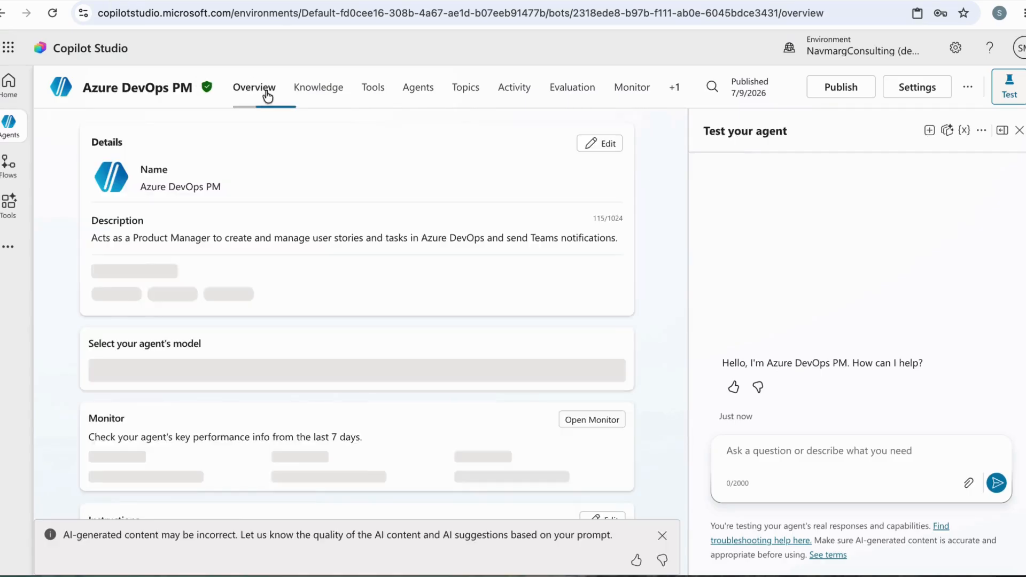
{"action": "left_click", "coordinate": [678, 92]}
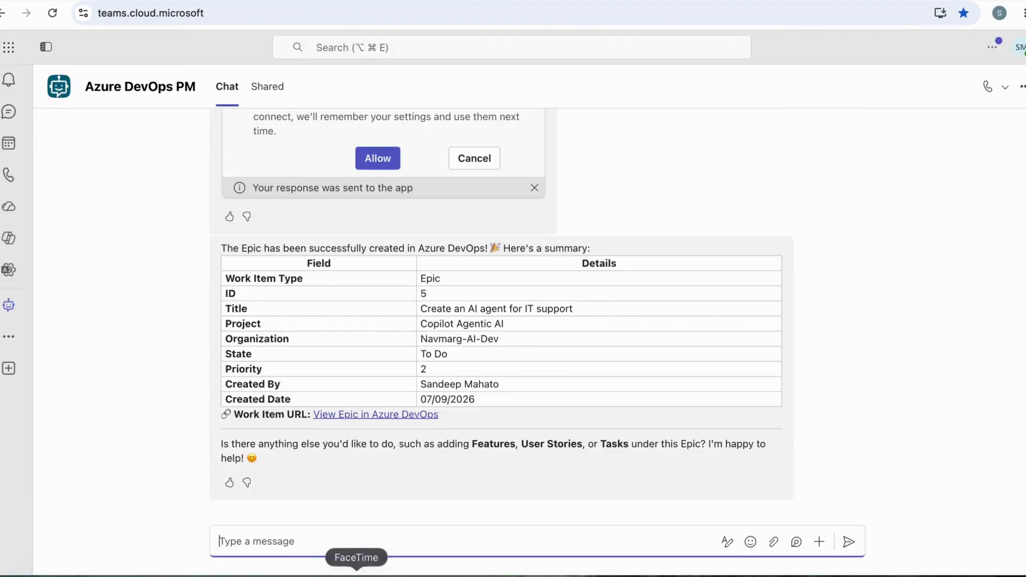
Ask the Azure DevOps PM agent in the Teams chat: Create a task "Add topics to IT support agent"
{"action": "left_click", "coordinate": [395, 536]}
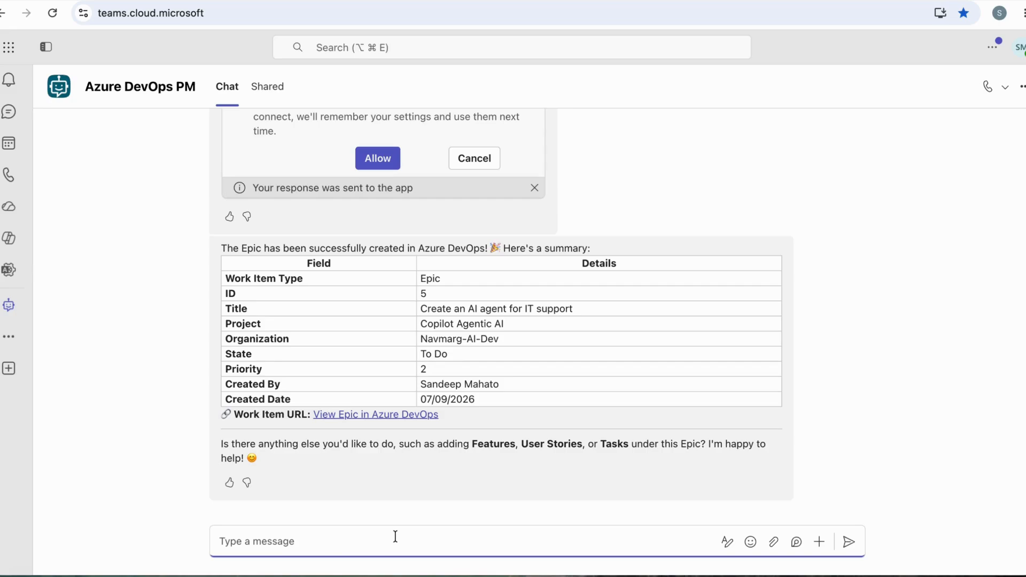
{"action": "type", "text": "Create a ta"}
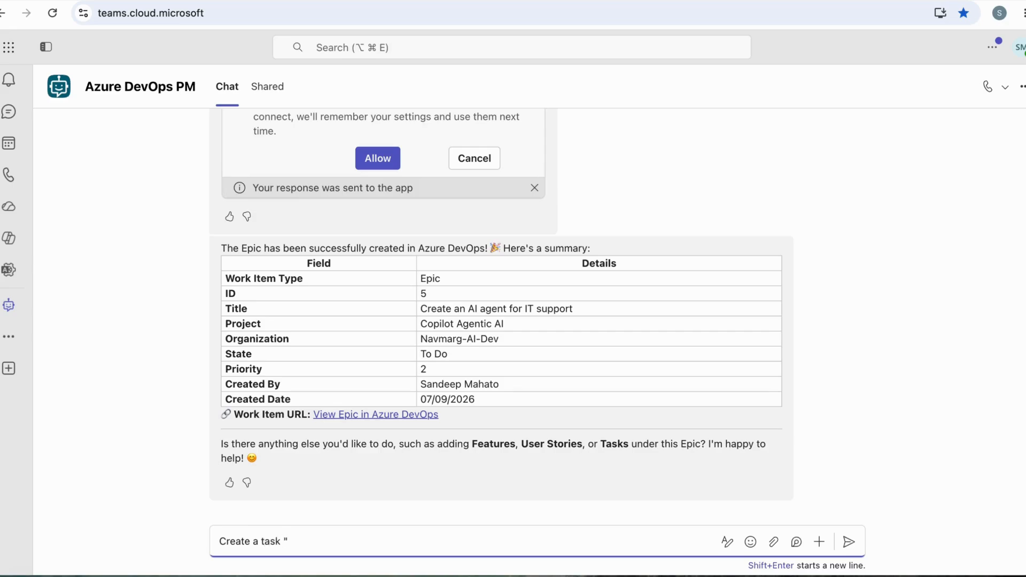
{"action": "type", "text": "sk \"Add topics to"}
{"action": "key", "text": "BackSpace"}
{"action": "key", "text": "BackSpace"}
{"action": "key", "text": "BackSpace"}
{"action": "type", "text": "to"}
{"action": "type", "text": "eate"}
{"action": "key", "text": "BackSpace"}
{"action": "key", "text": "BackSpace"}
{"action": "key", "text": "BackSpace"}
{"action": "key", "text": "BackSpace"}
{"action": "key", "text": "BackSpace"}
{"action": "key", "text": "BackSpace"}
{"action": "type", "text": "IT support age"}
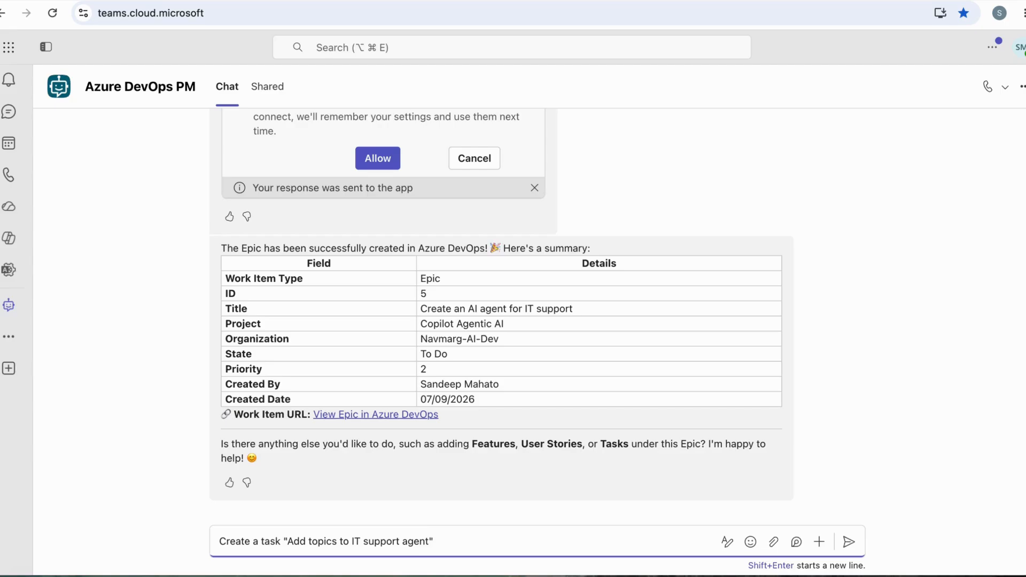
{"action": "type", "text": "nt\""}
{"action": "key", "text": "Return"}
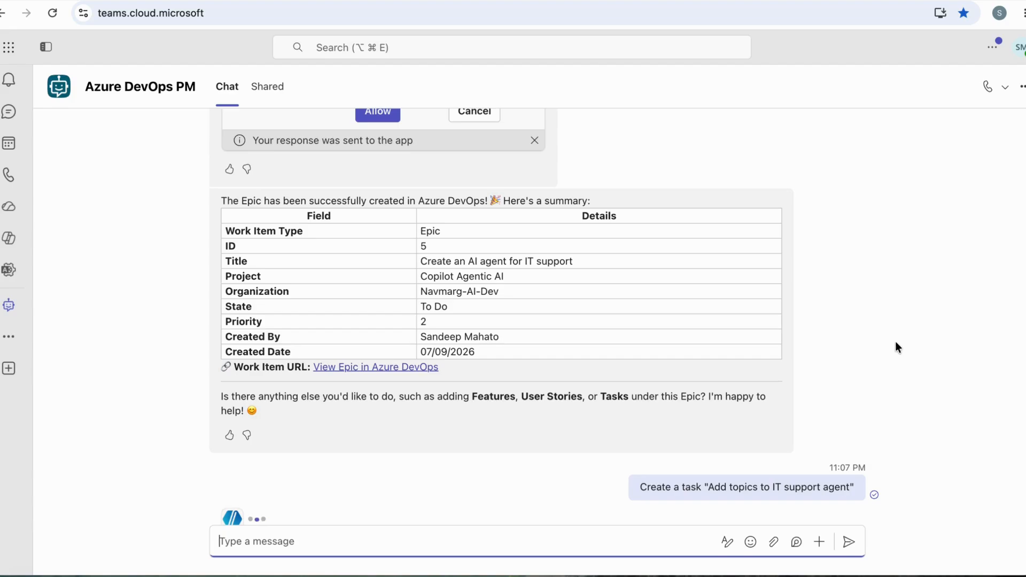
Review the agent's reply, then switch to Azure DevOps and check the project's recently updated work items for the new task
{"action": "mouse_move", "coordinate": [676, 493]}
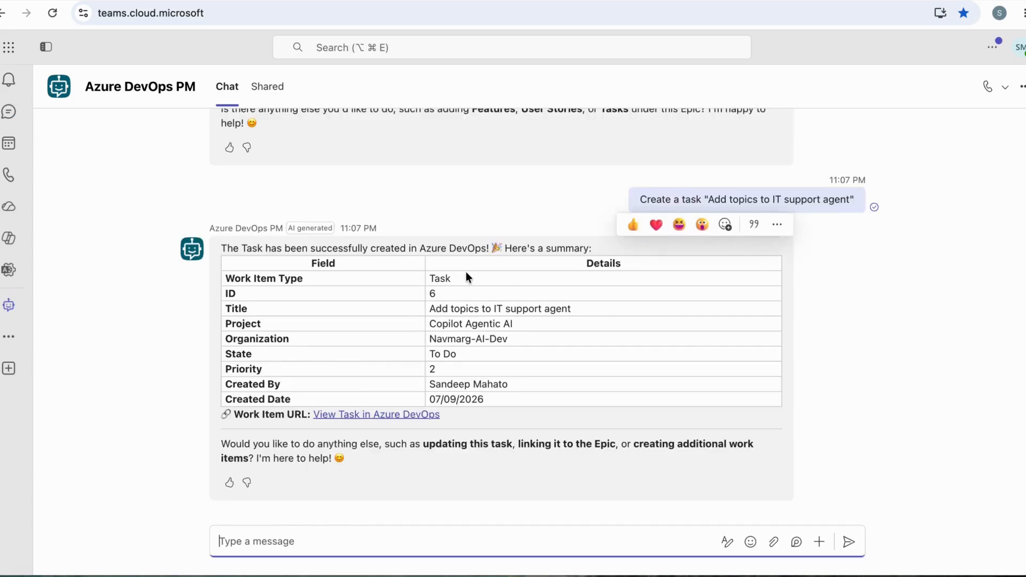
{"action": "mouse_move", "coordinate": [704, 204]}
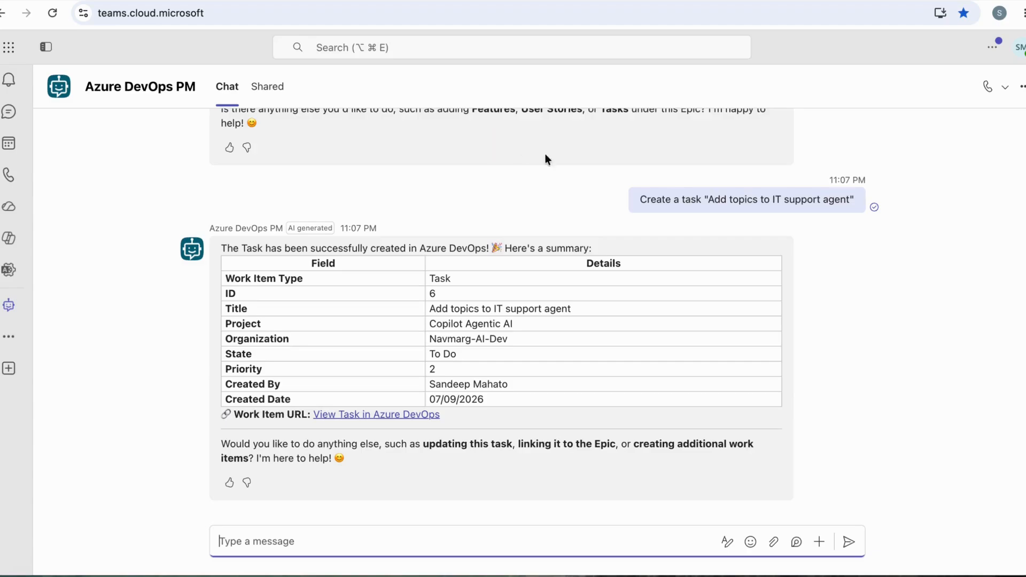
{"action": "mouse_move", "coordinate": [658, 192]}
{"action": "left_click", "coordinate": [353, 3]}
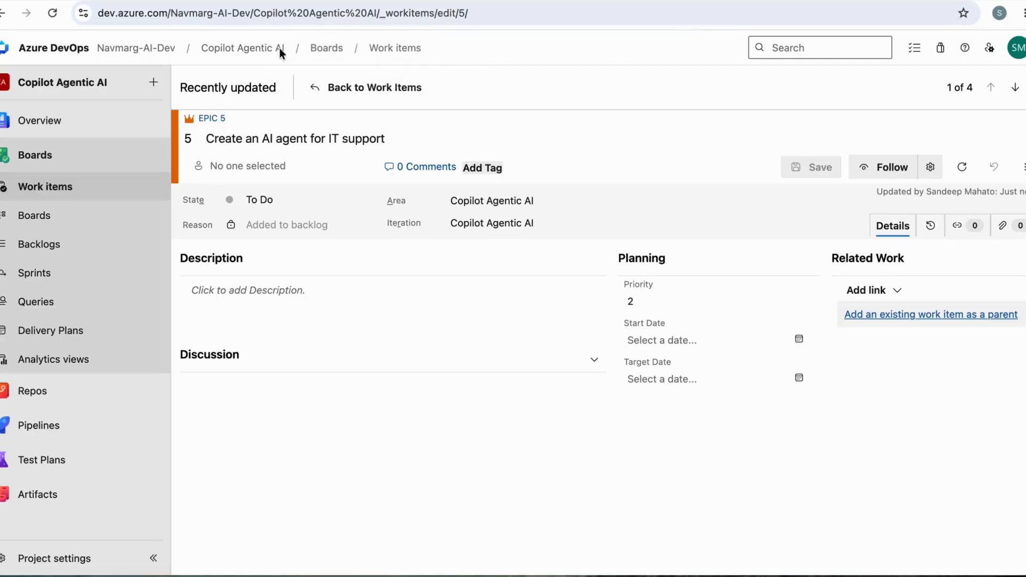
{"action": "left_click", "coordinate": [65, 190]}
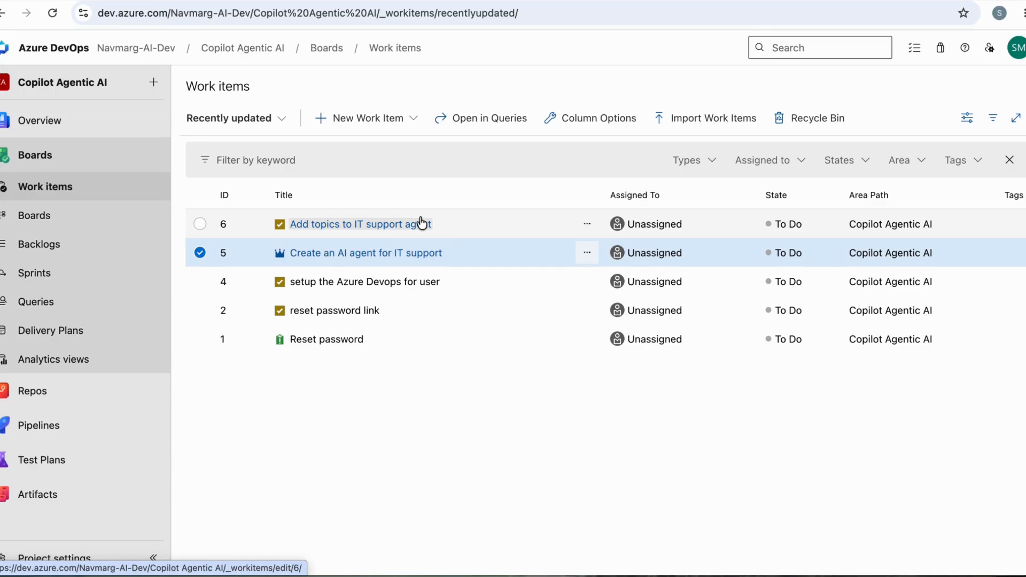
Switch back to Copilot Studio, dismiss the AI-generated content notice and view the agent's list of tools
{"action": "left_click", "coordinate": [160, 1]}
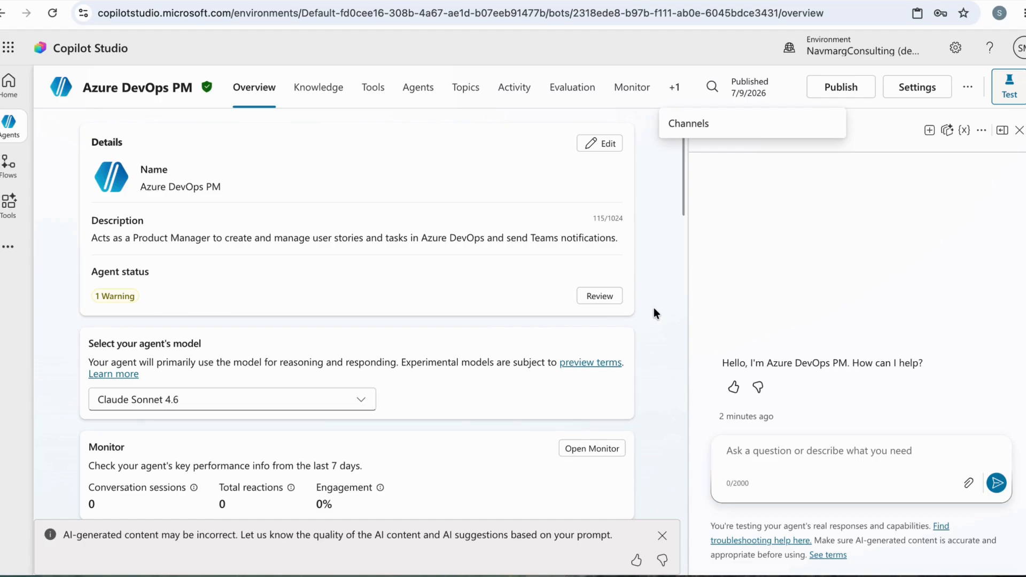
{"action": "left_click", "coordinate": [661, 535]}
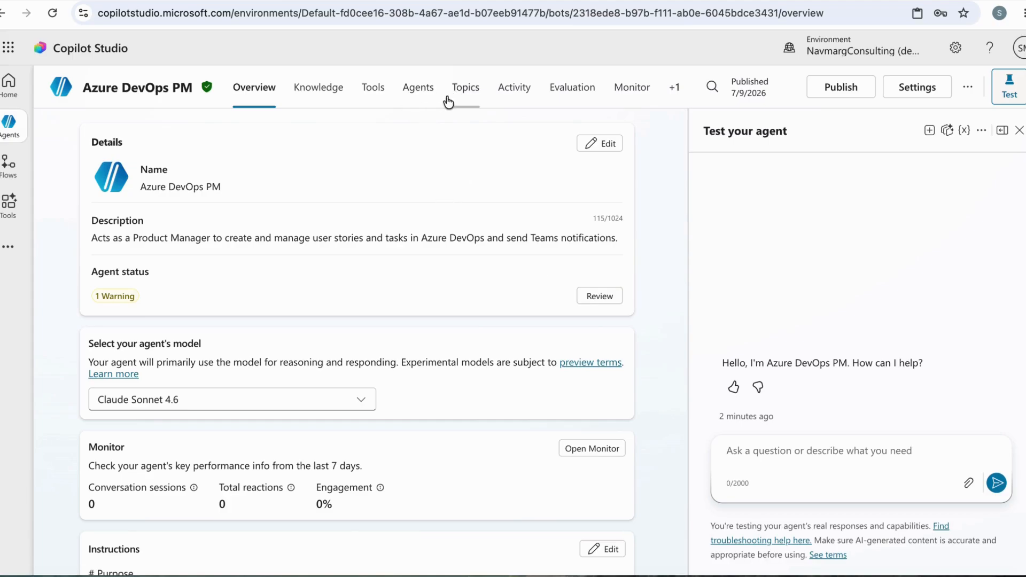
{"action": "left_click", "coordinate": [377, 91]}
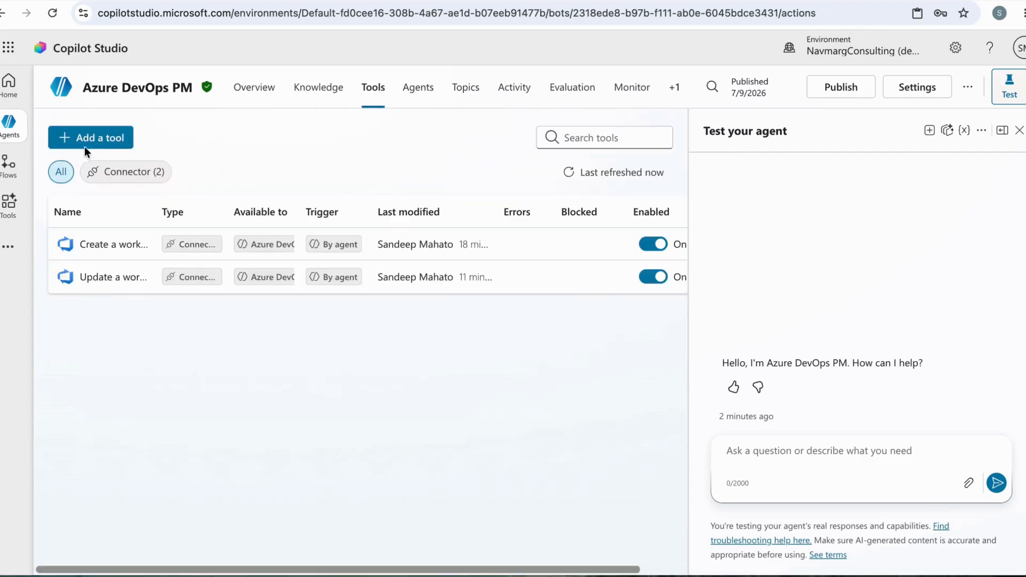
Start adding a tool and look through all the actions the Azure DevOps connector offers
{"action": "left_click", "coordinate": [85, 143]}
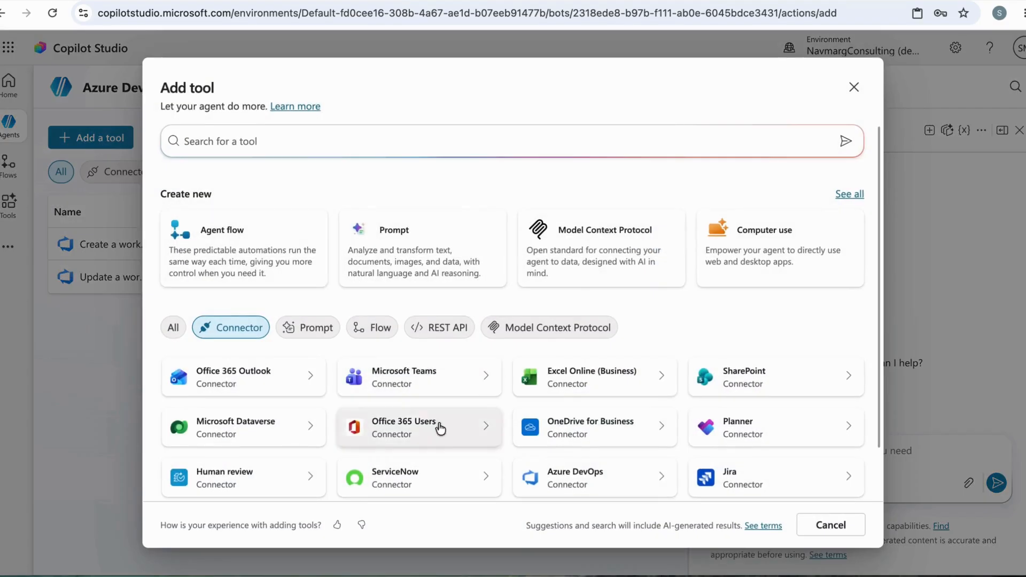
{"action": "left_click", "coordinate": [572, 477]}
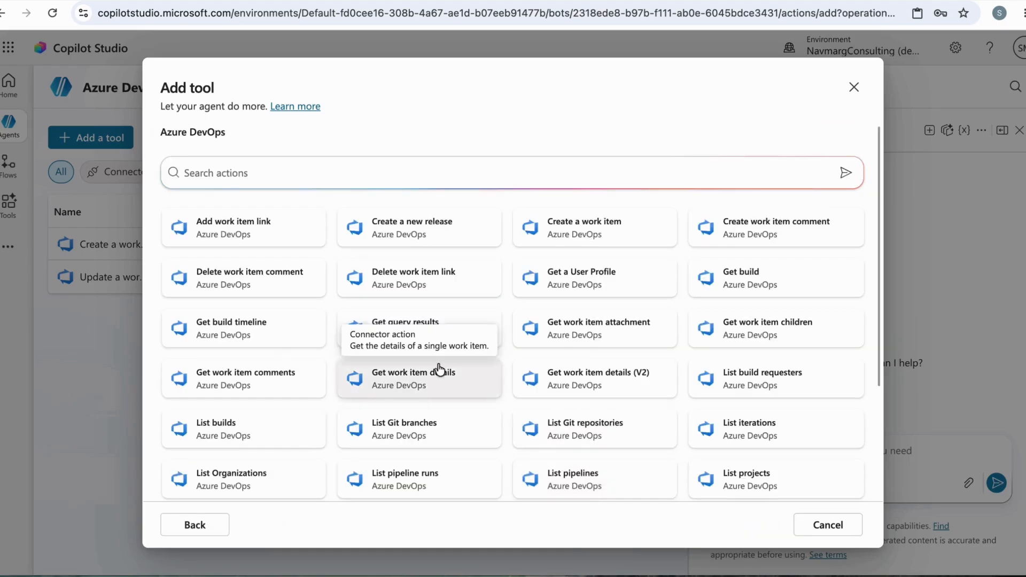
{"action": "scroll", "coordinate": [440, 369], "scroll_direction": "down", "scroll_amount": 3}
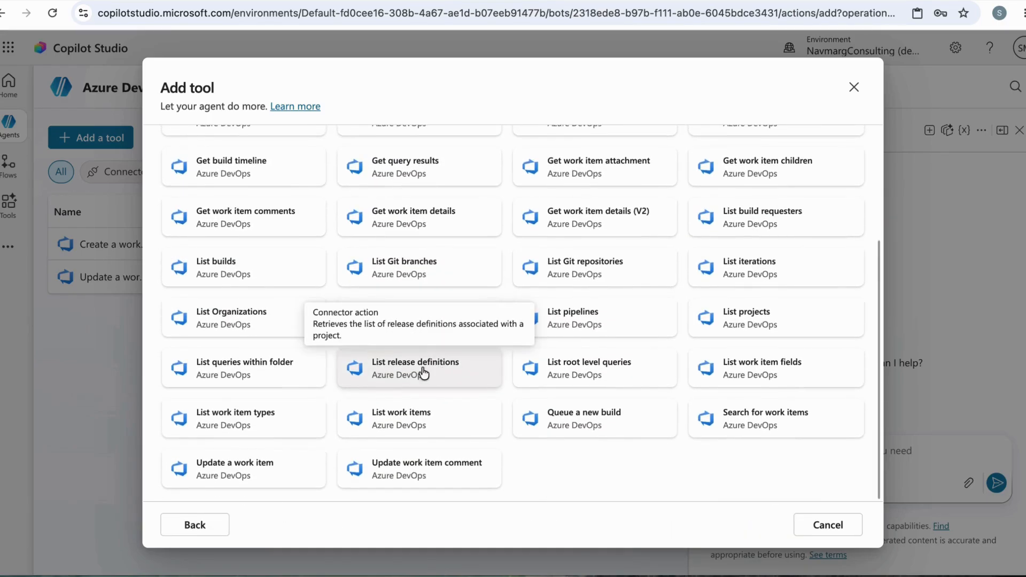
{"action": "scroll", "coordinate": [293, 241], "scroll_direction": "up", "scroll_amount": 3}
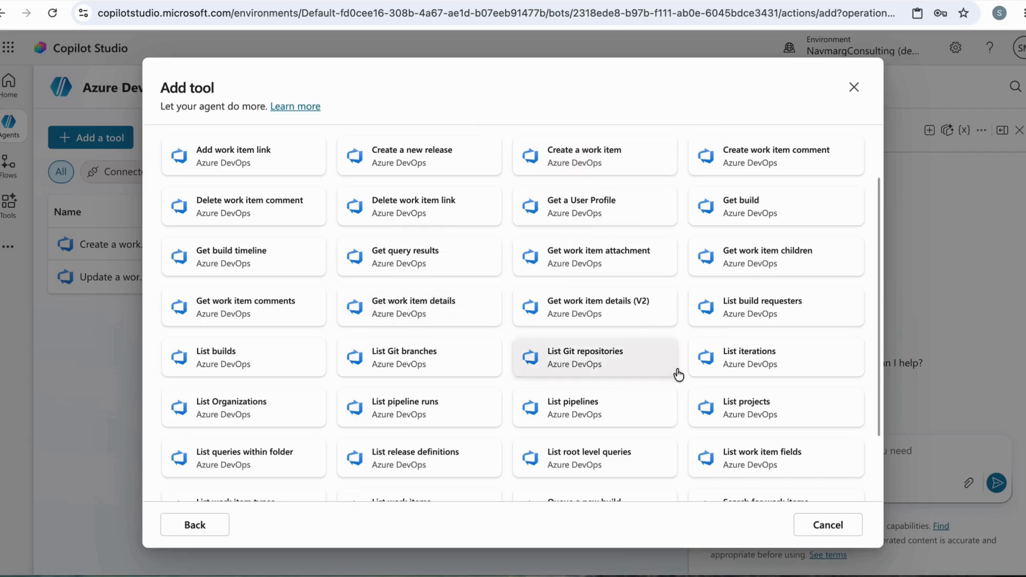
{"action": "left_click_drag", "start_coordinate": [878, 417], "coordinate": [877, 505]}
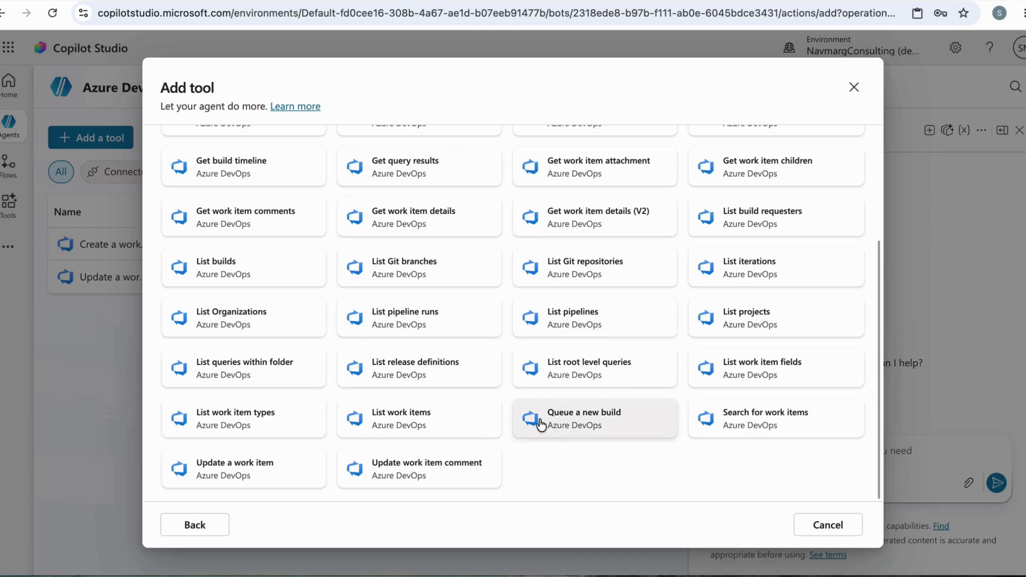
{"action": "scroll", "coordinate": [718, 440], "scroll_direction": "up", "scroll_amount": 3}
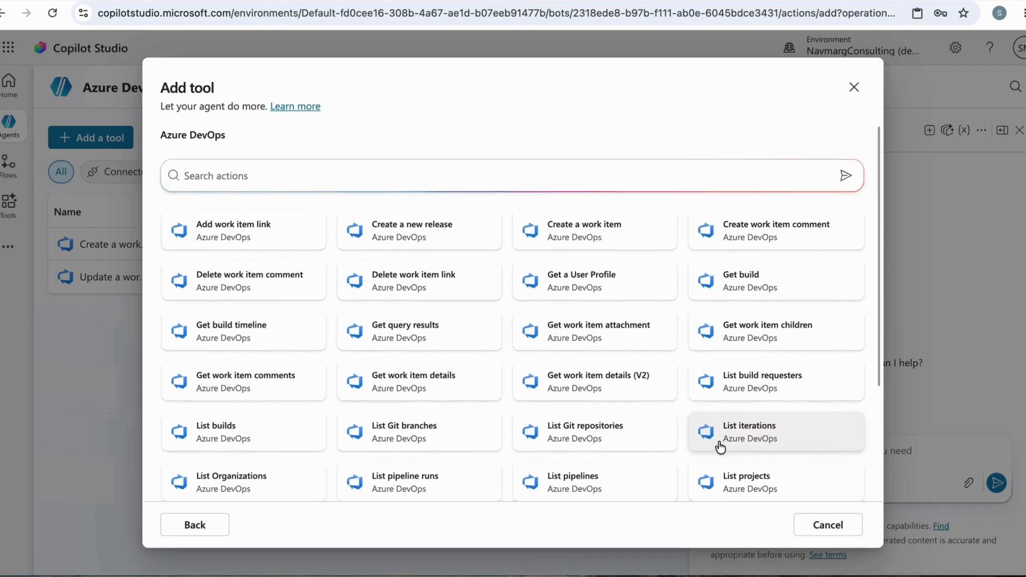